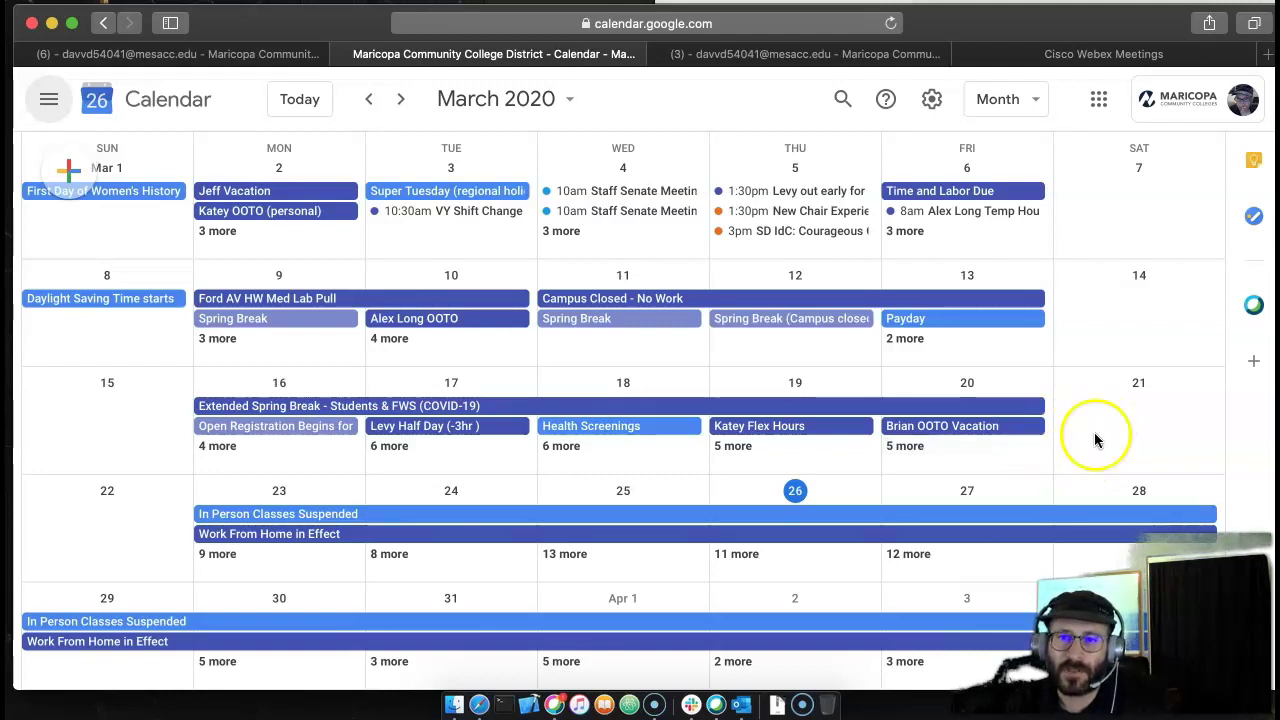
- Create a Mar 26 event 'WebexEvent From GoogleCal' running 1:45pm–2:45pm
left_click(852, 490)
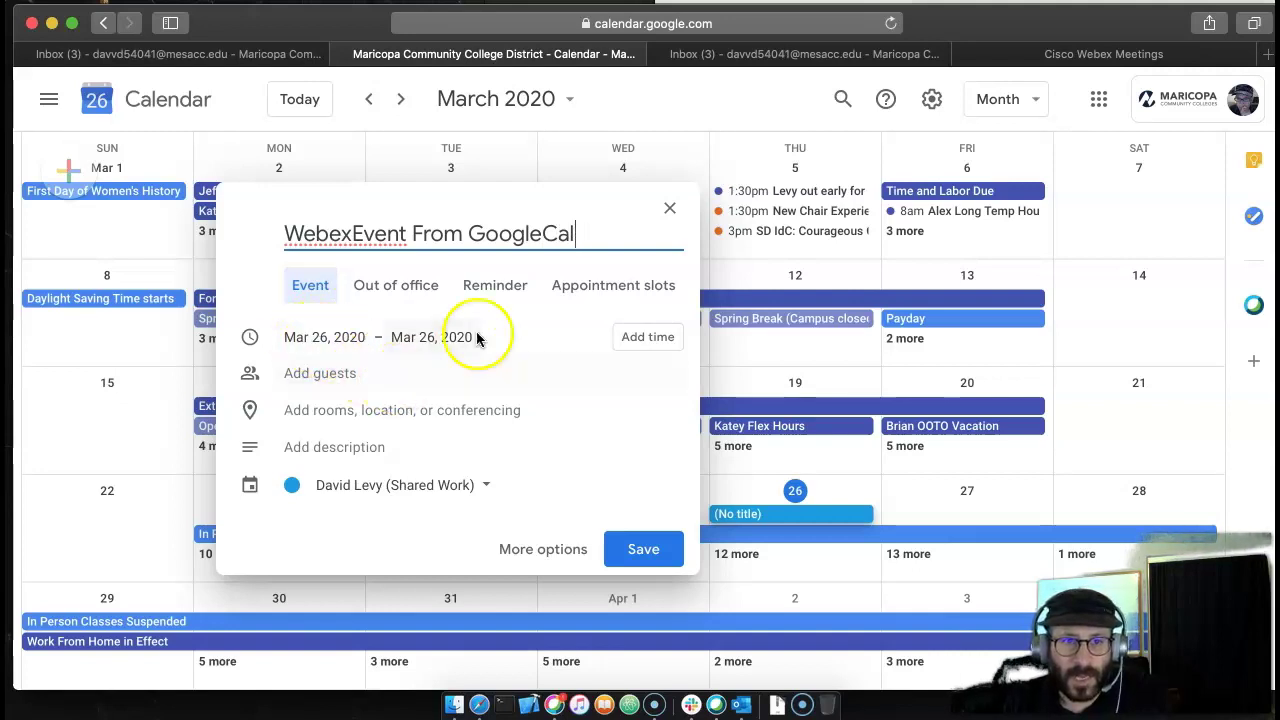
left_click(648, 340)
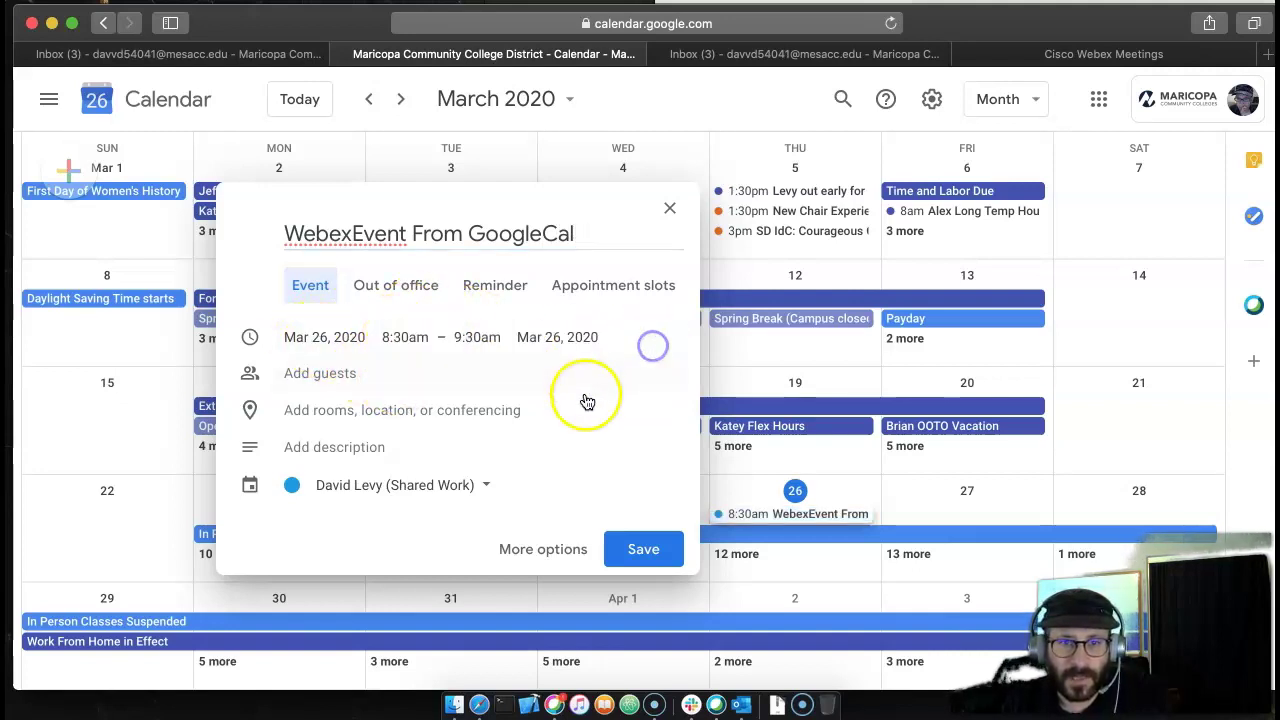
left_click(410, 338)
scroll(449, 526, "down", 5)
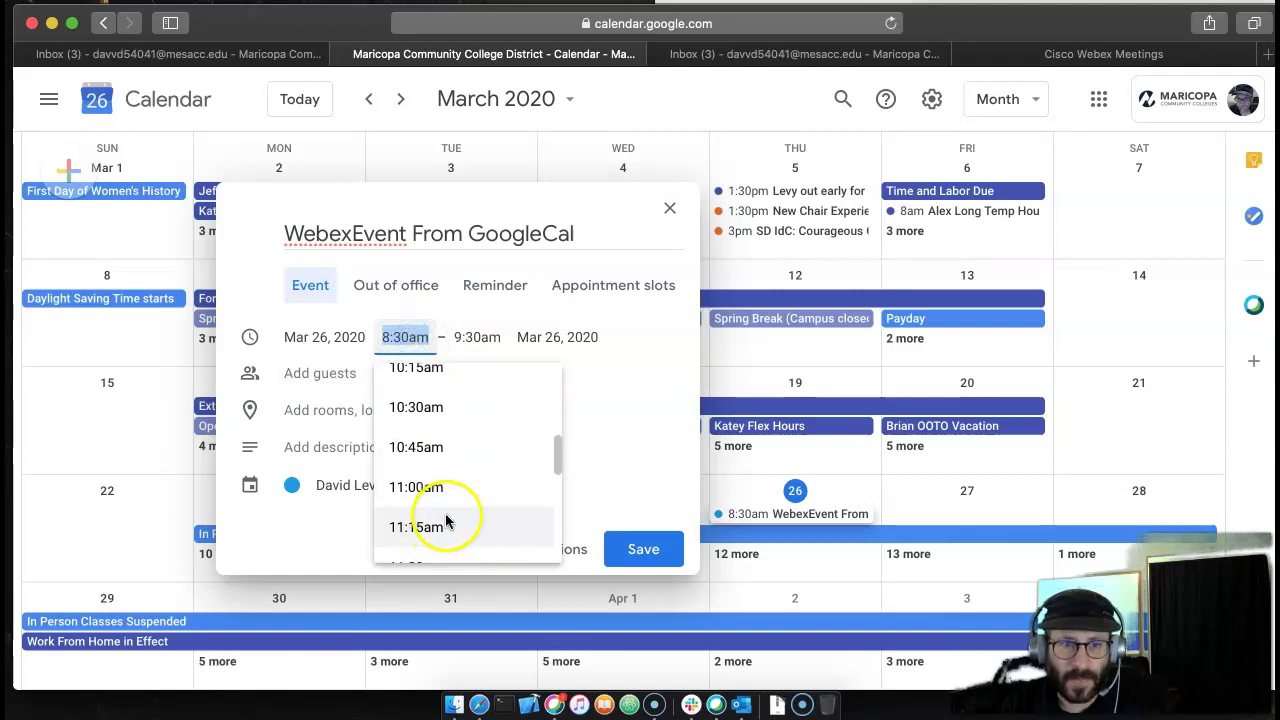
scroll(443, 510, "down", 6)
left_click(443, 508)
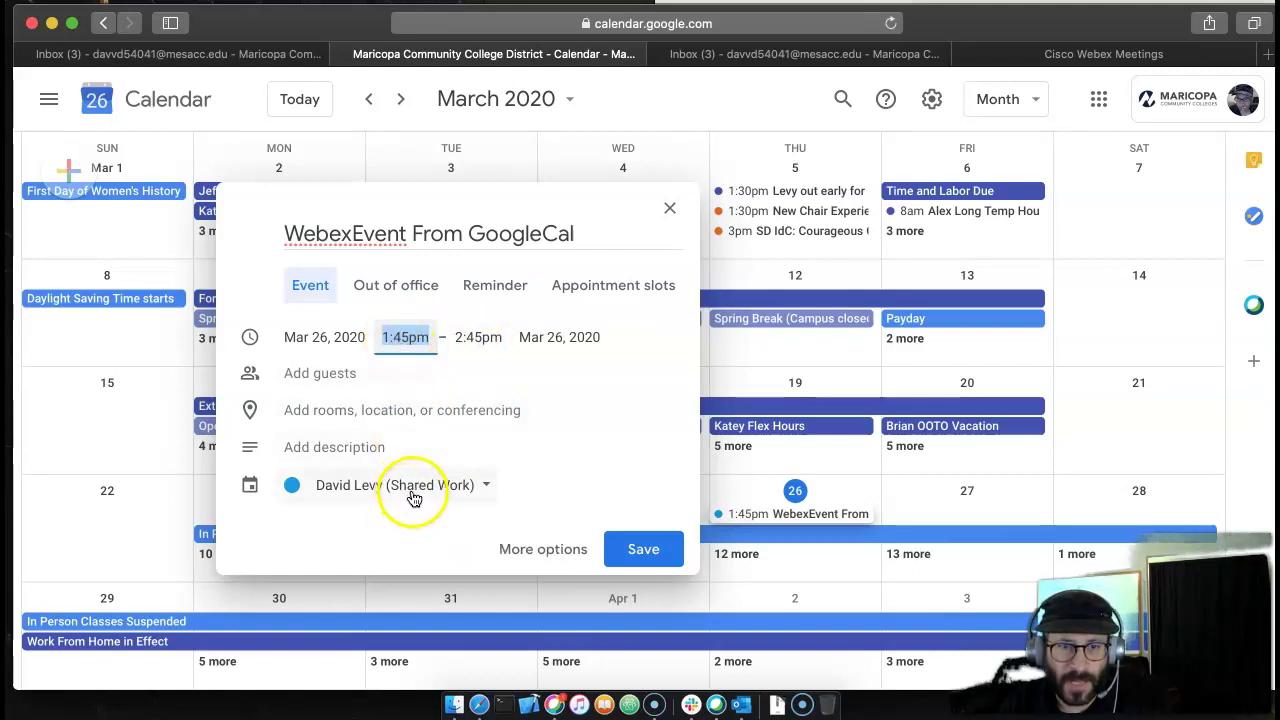
- Add Webex meeting conferencing to the event and save it
left_click(355, 412)
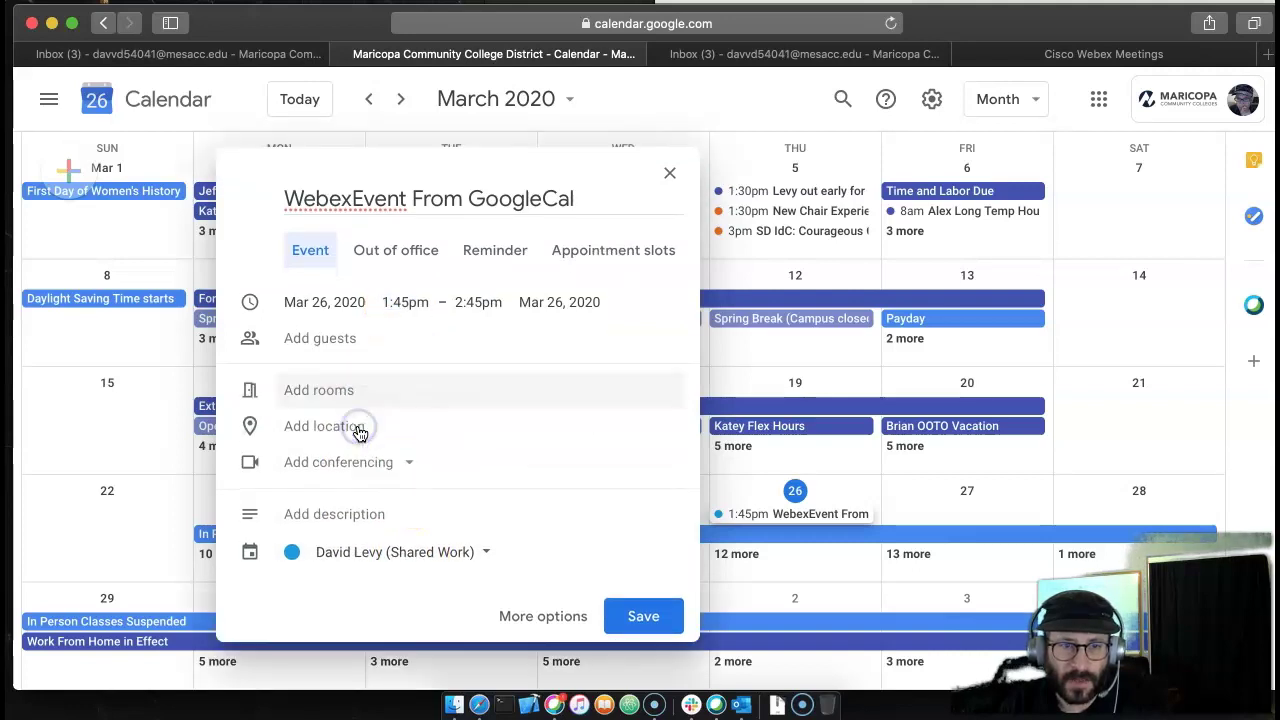
left_click(361, 463)
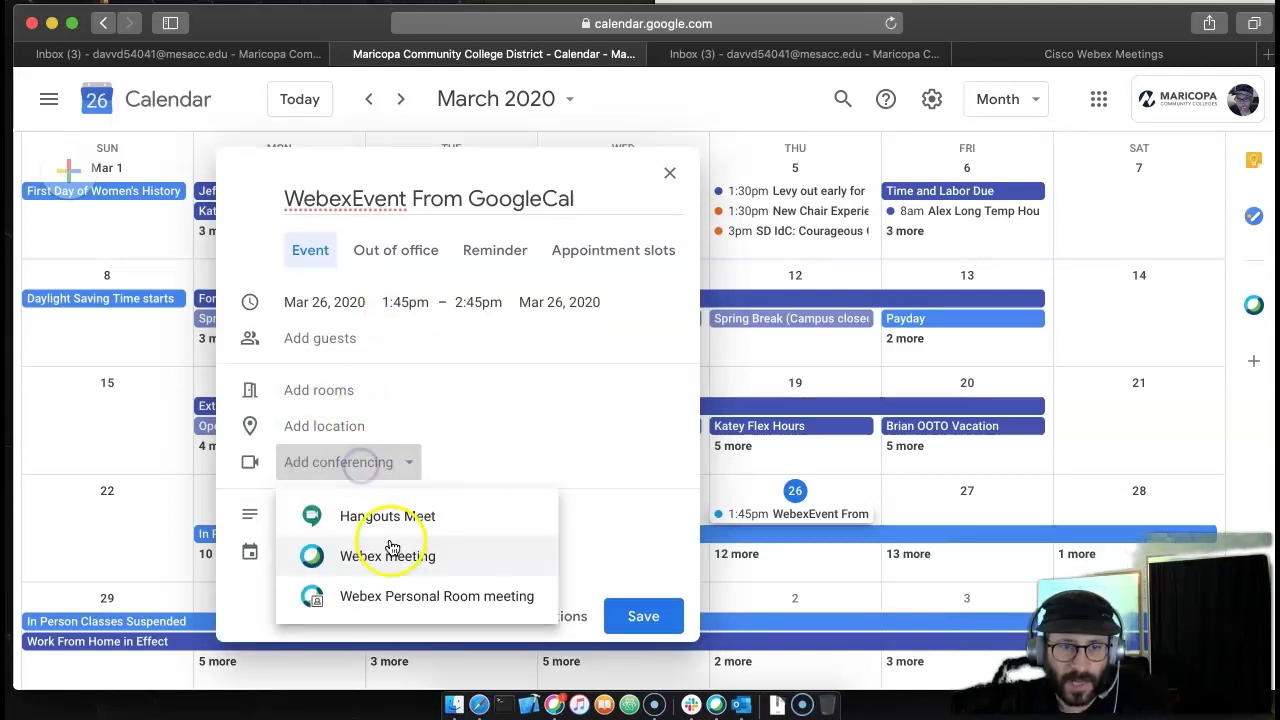
left_click(407, 560)
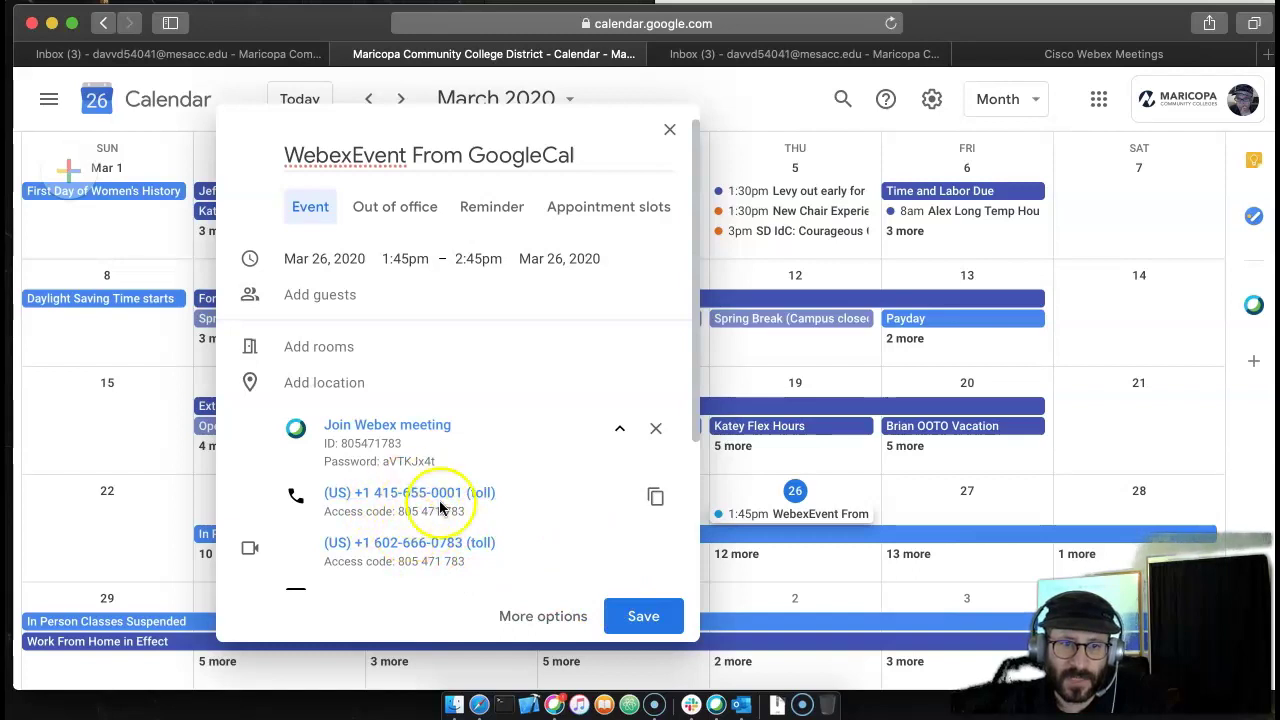
left_click(655, 618)
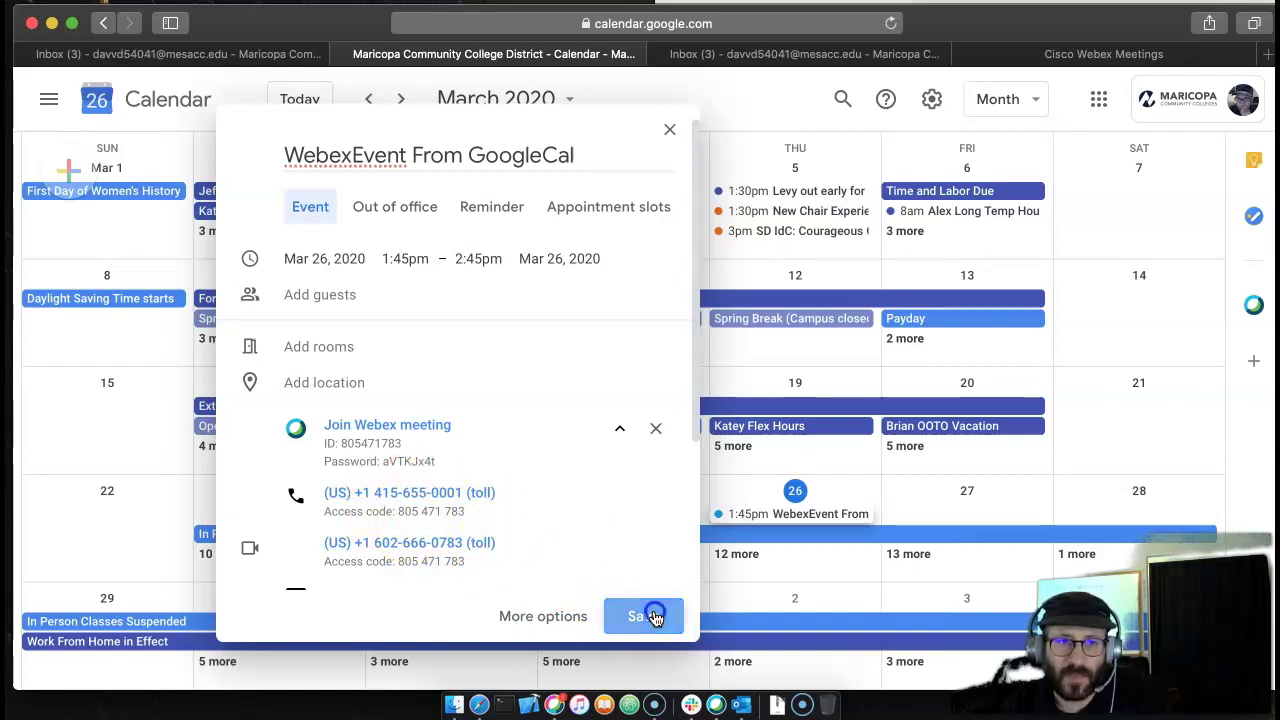
- Add the outside Gmail guest, save, and send invitation emails, confirming the external invite
left_click(350, 296)
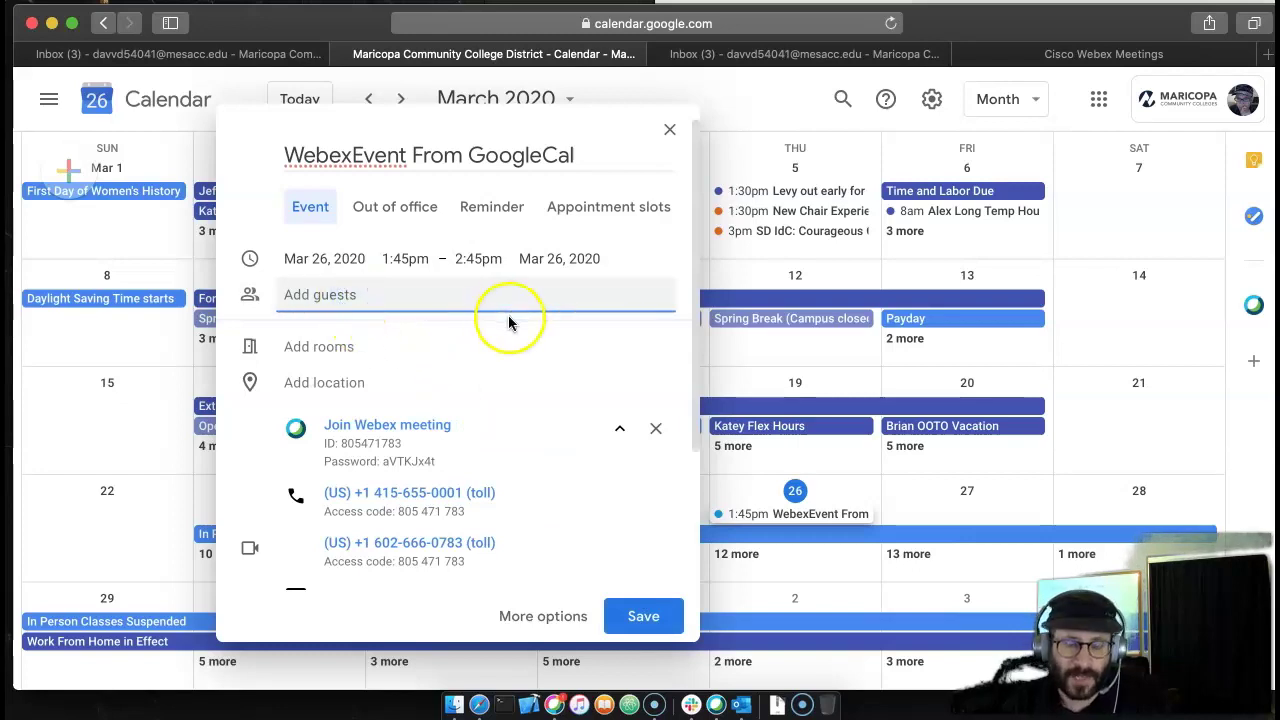
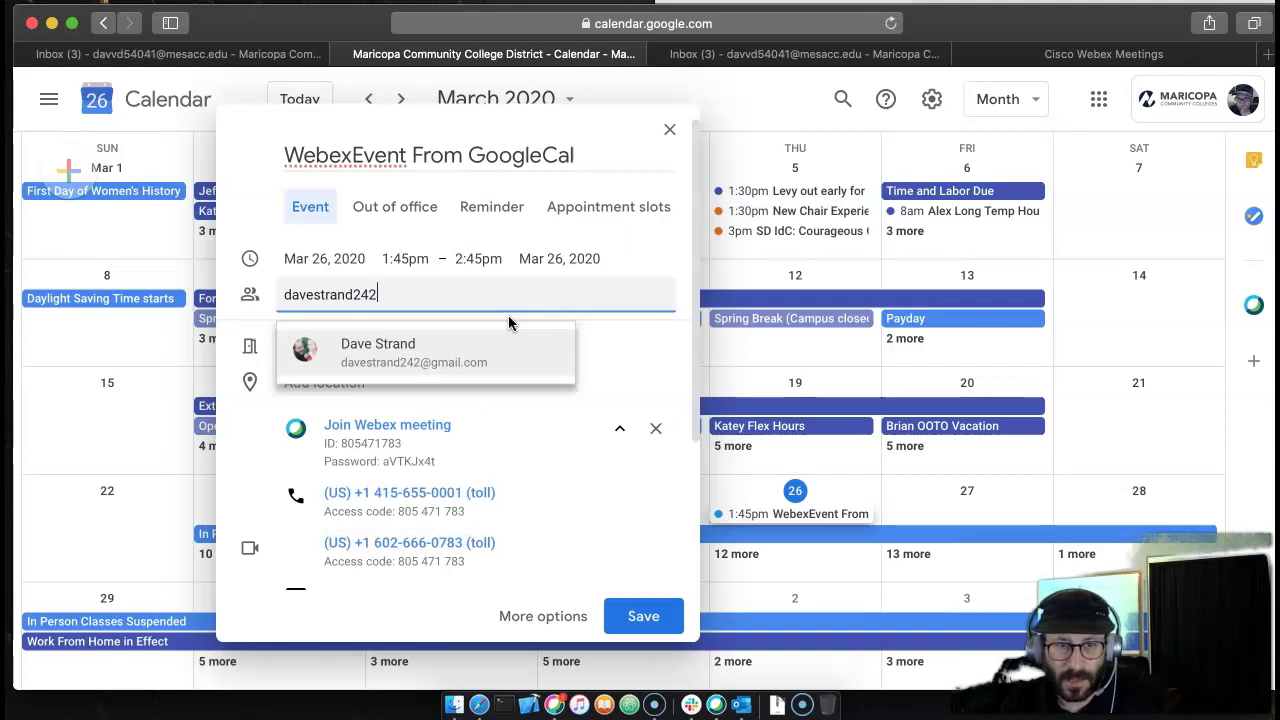
key("Return")
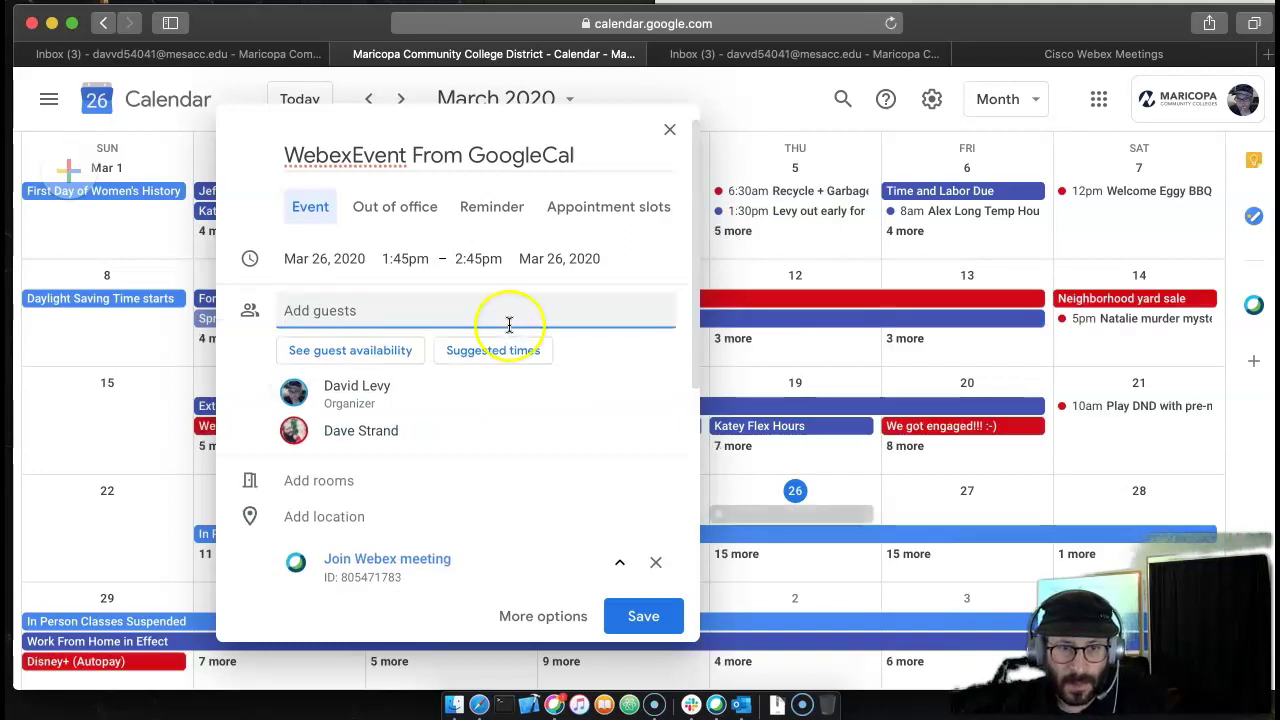
left_click(638, 616)
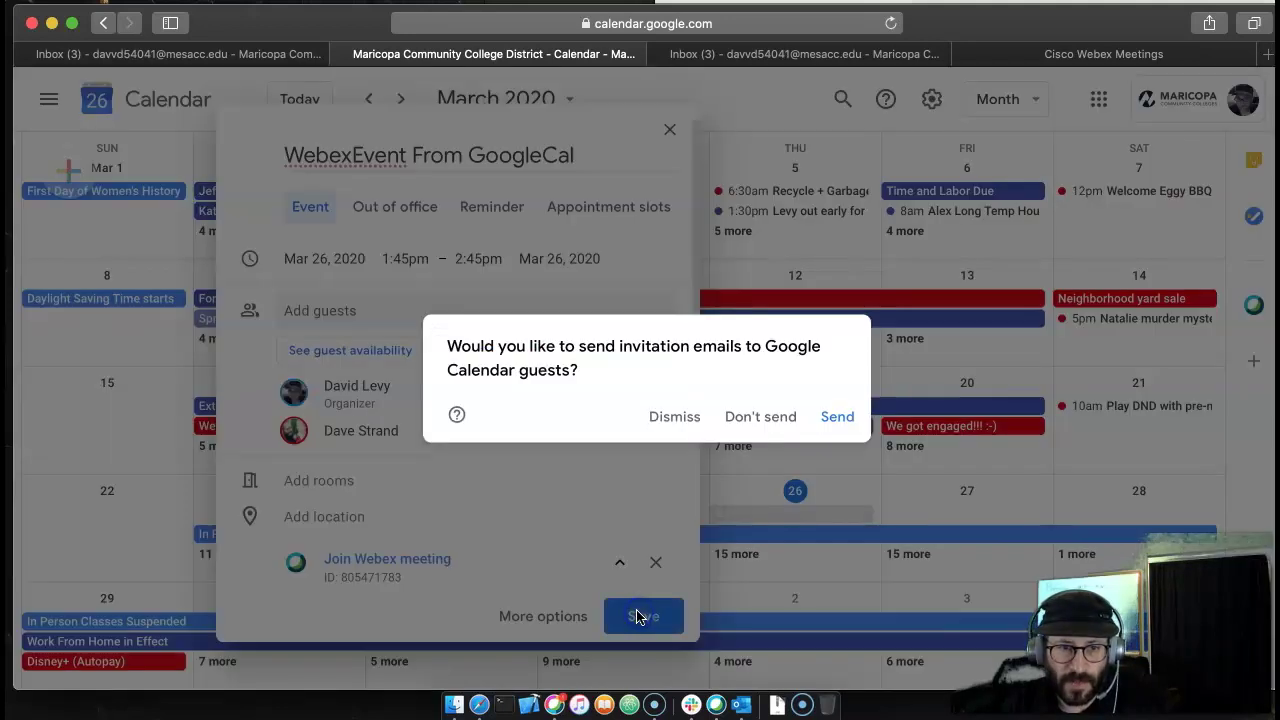
left_click(838, 418)
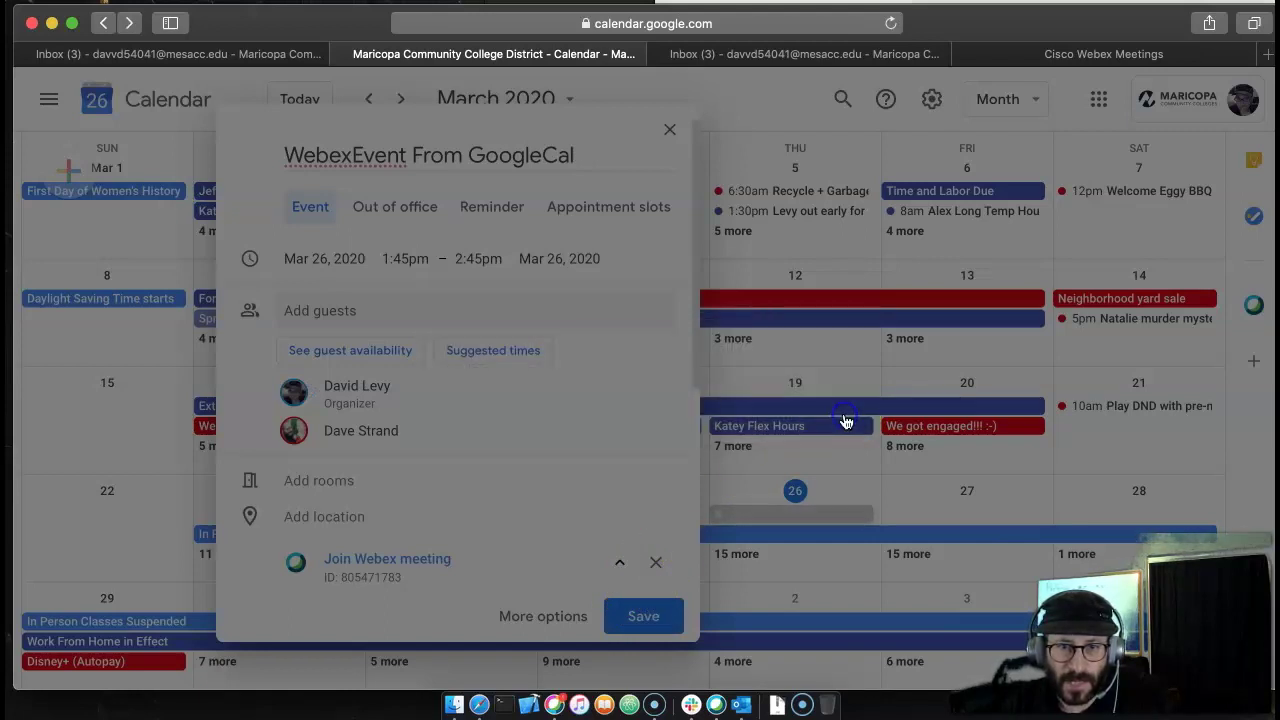
left_click(780, 420)
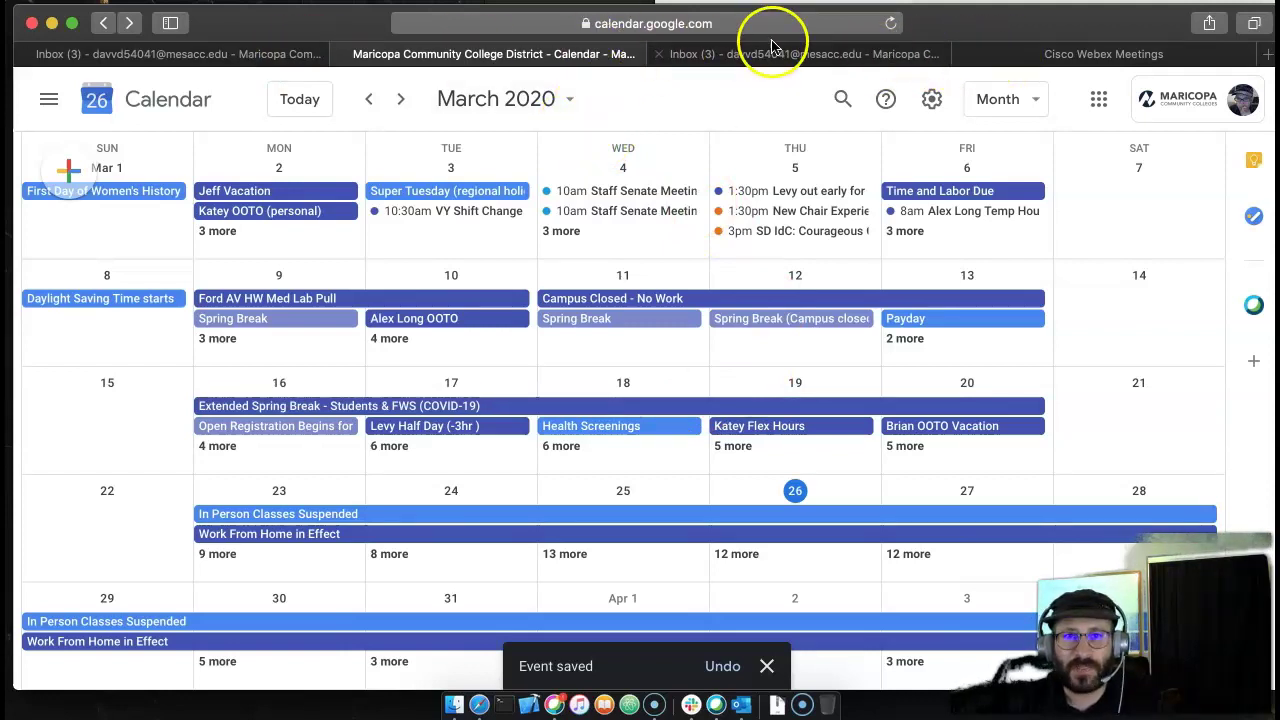
- Confirm WebexEvent From GoogleCal appears under Webex Upcoming Meetings, then uncover the Gmail window
left_click(1052, 54)
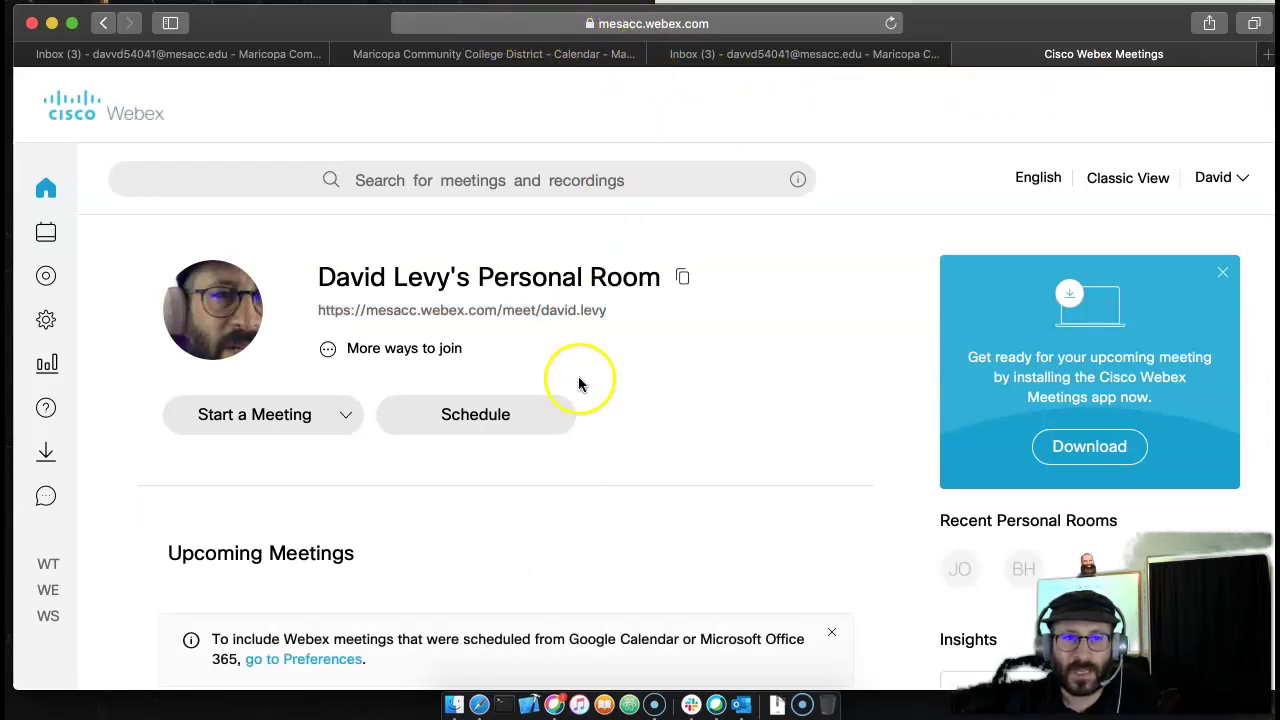
scroll(578, 380, "down", 2)
scroll(579, 378, "down", 4)
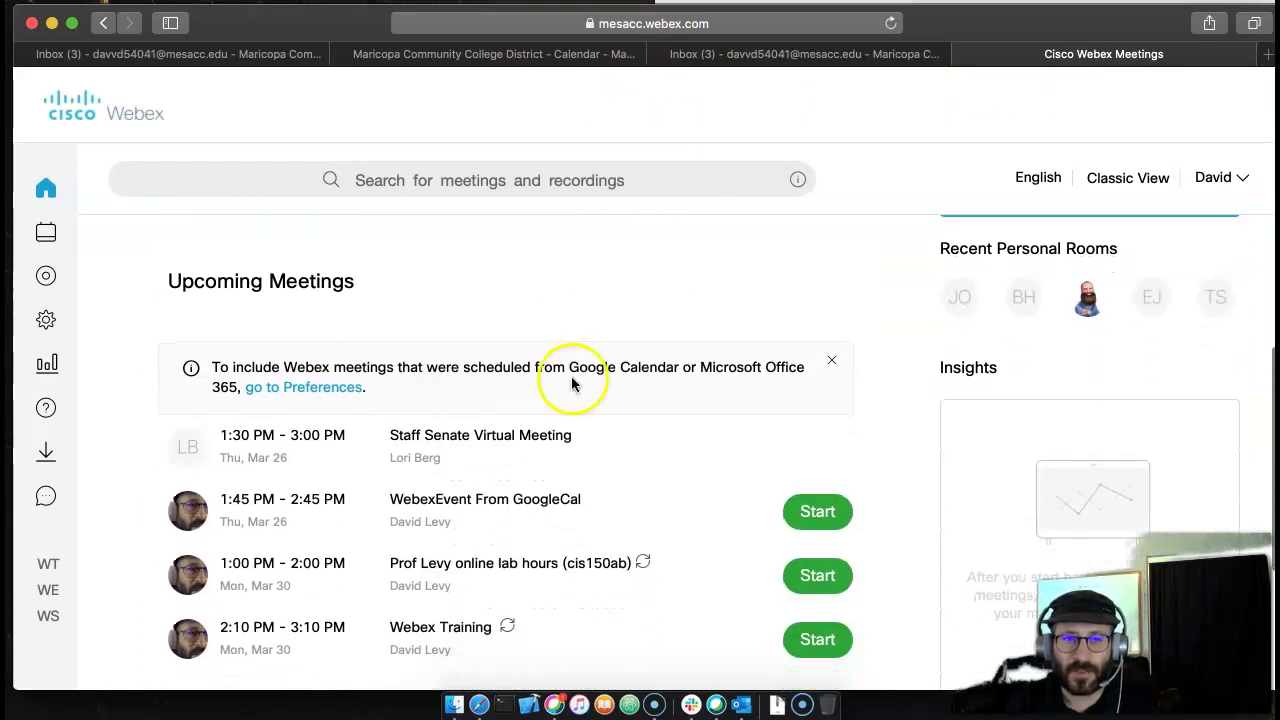
scroll(577, 383, "down", 4)
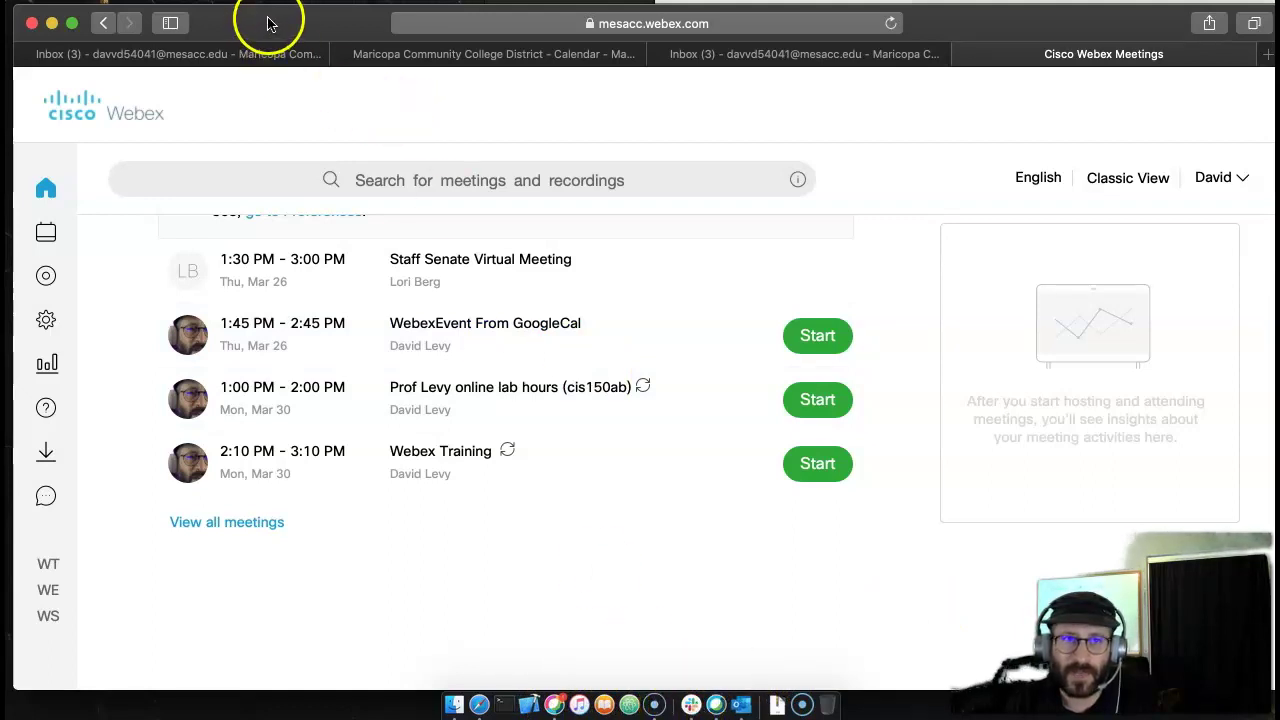
left_click_drag(272, 23, 278, 120)
- Widen the Gmail window and read the WebexEvent From GoogleCal invitation email
left_click(852, 38)
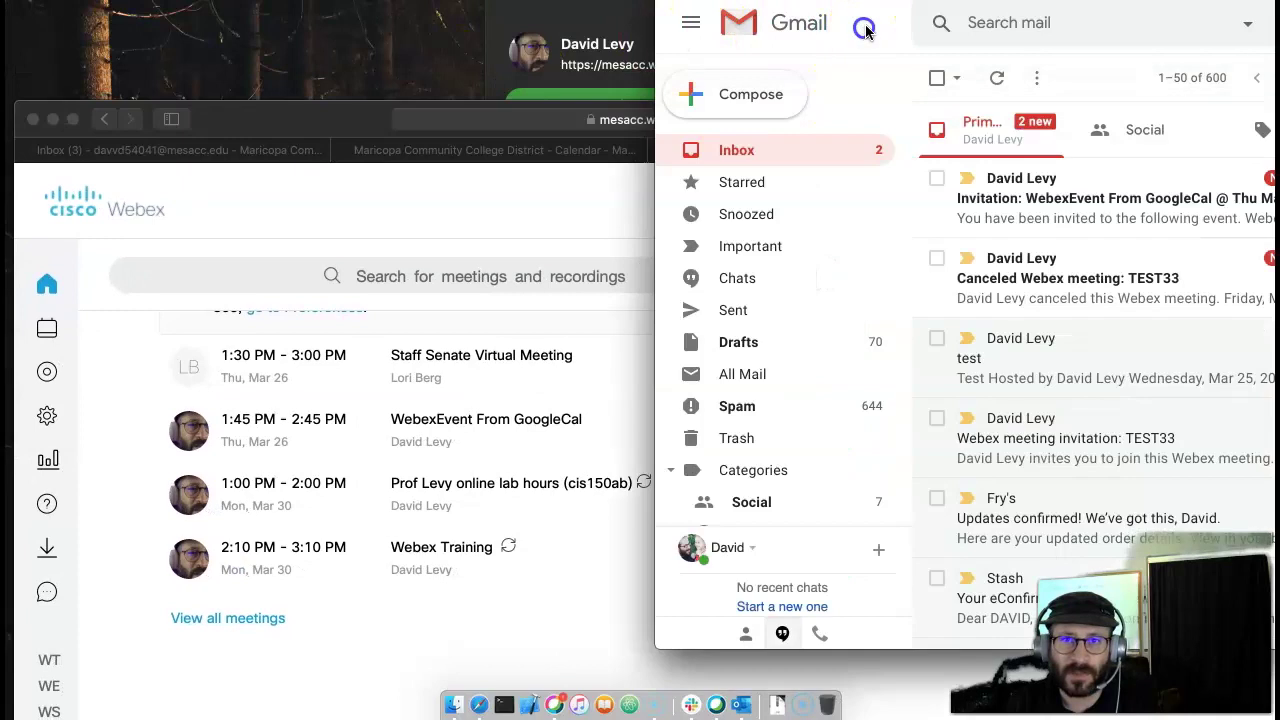
left_click_drag(852, 2, 497, 48)
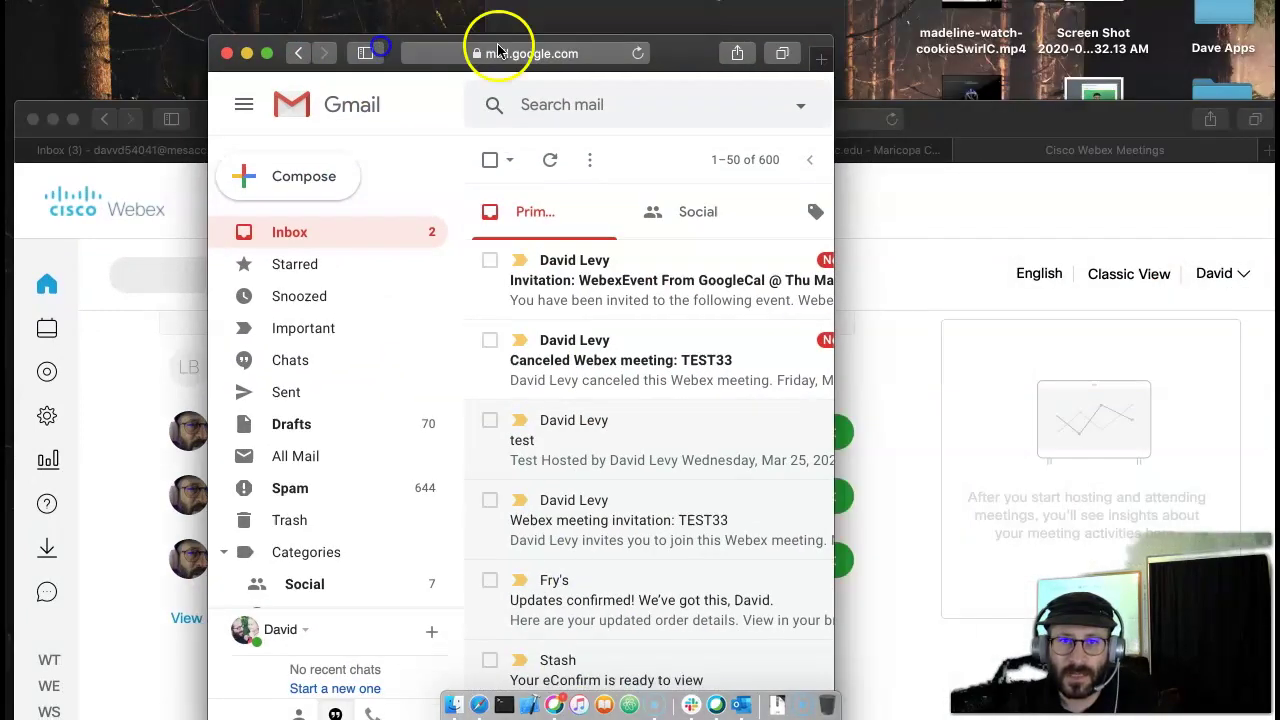
left_click_drag(954, 105, 1270, 110)
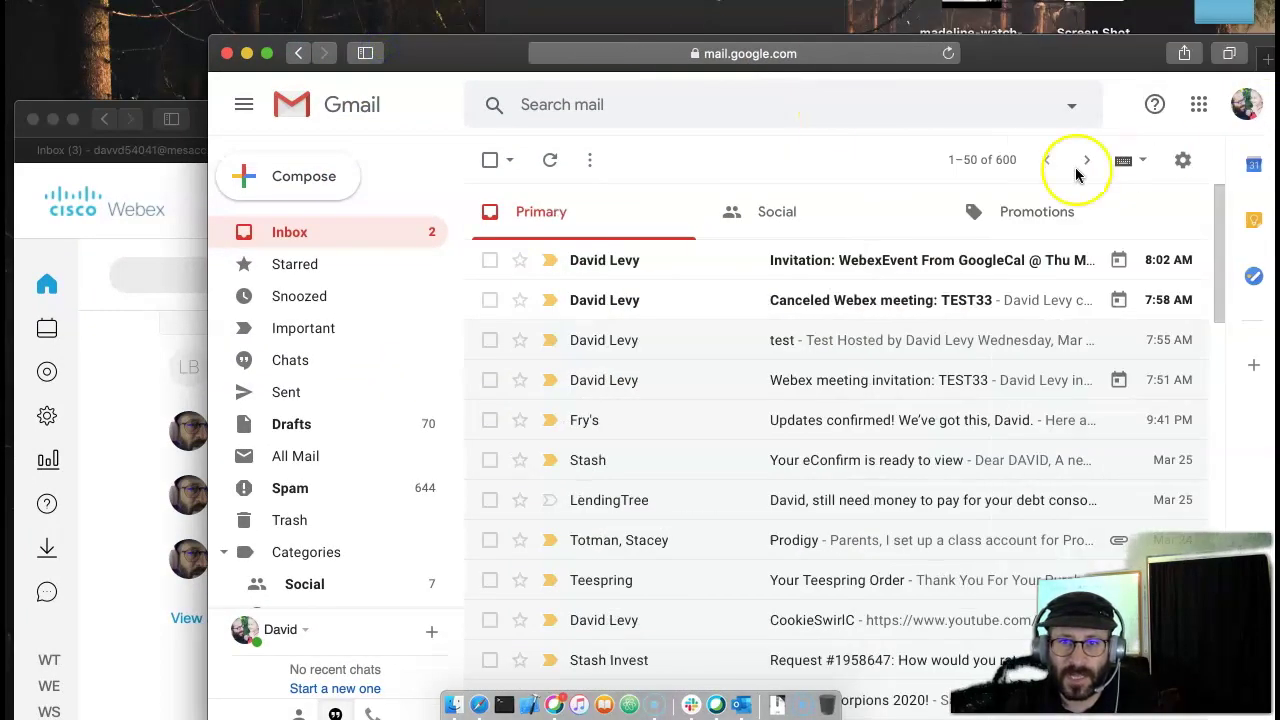
left_click(817, 283)
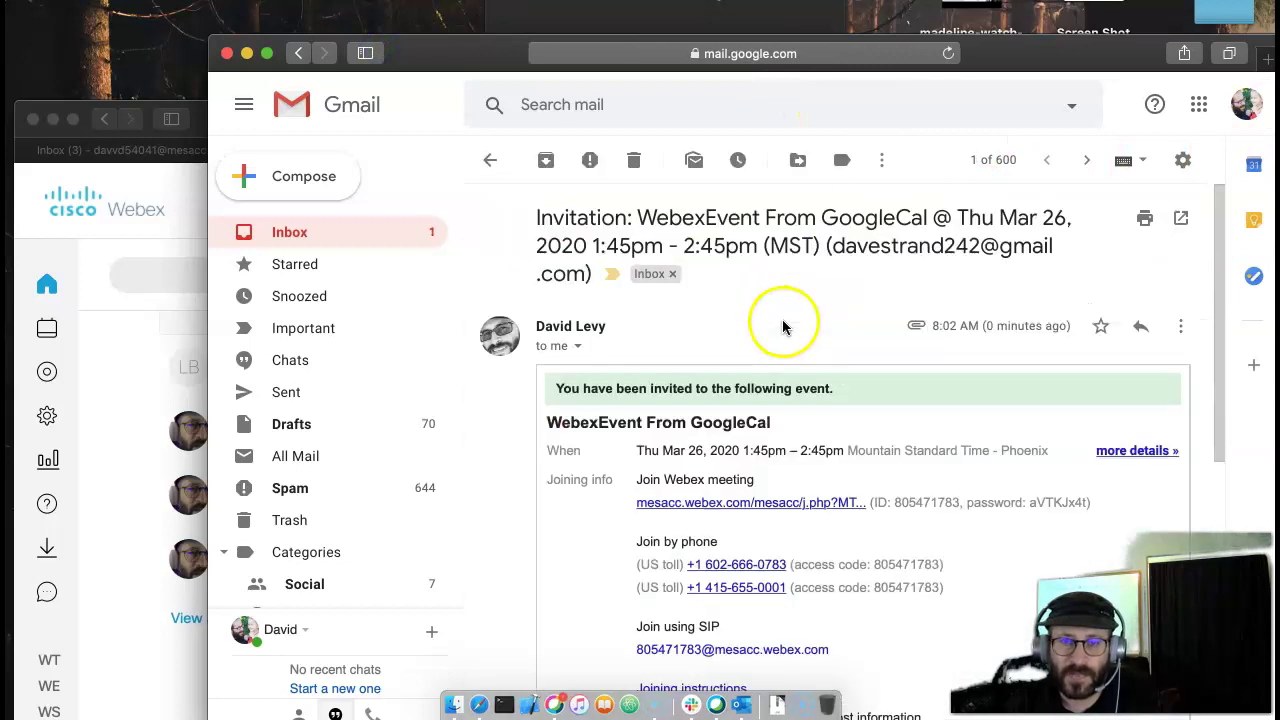
scroll(814, 470, "down", 3)
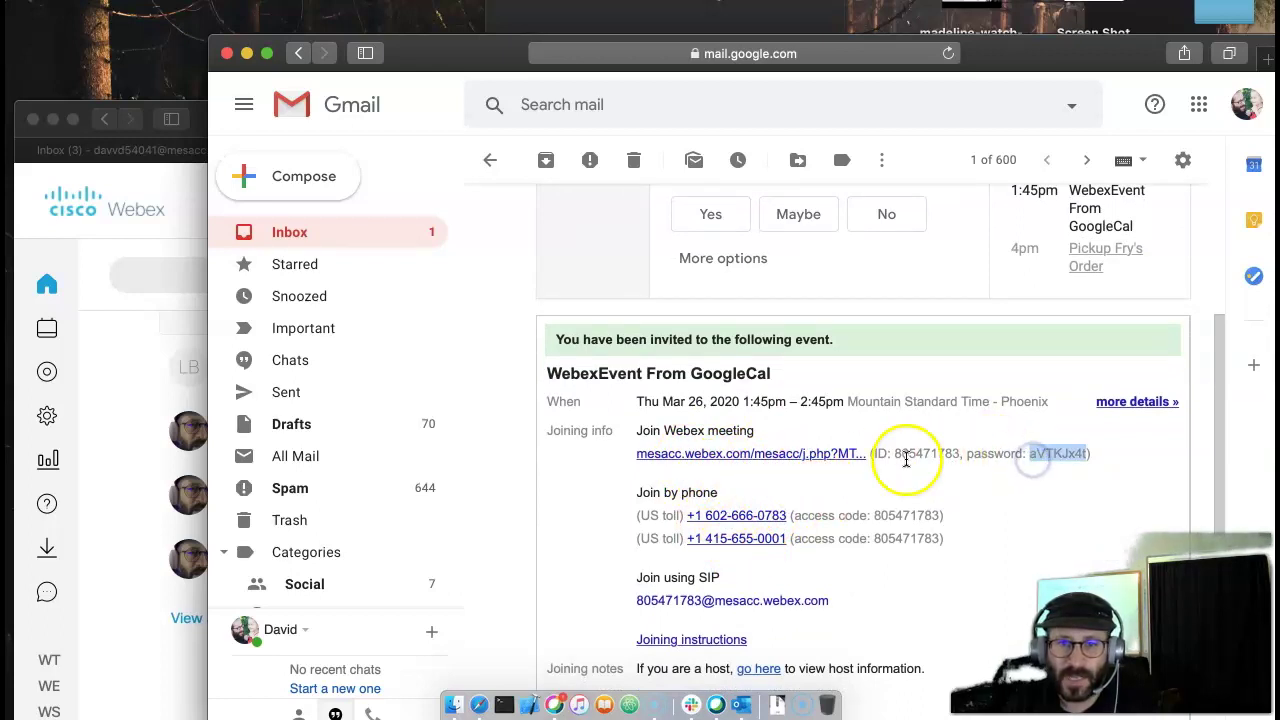
scroll(610, 345, "up", 4)
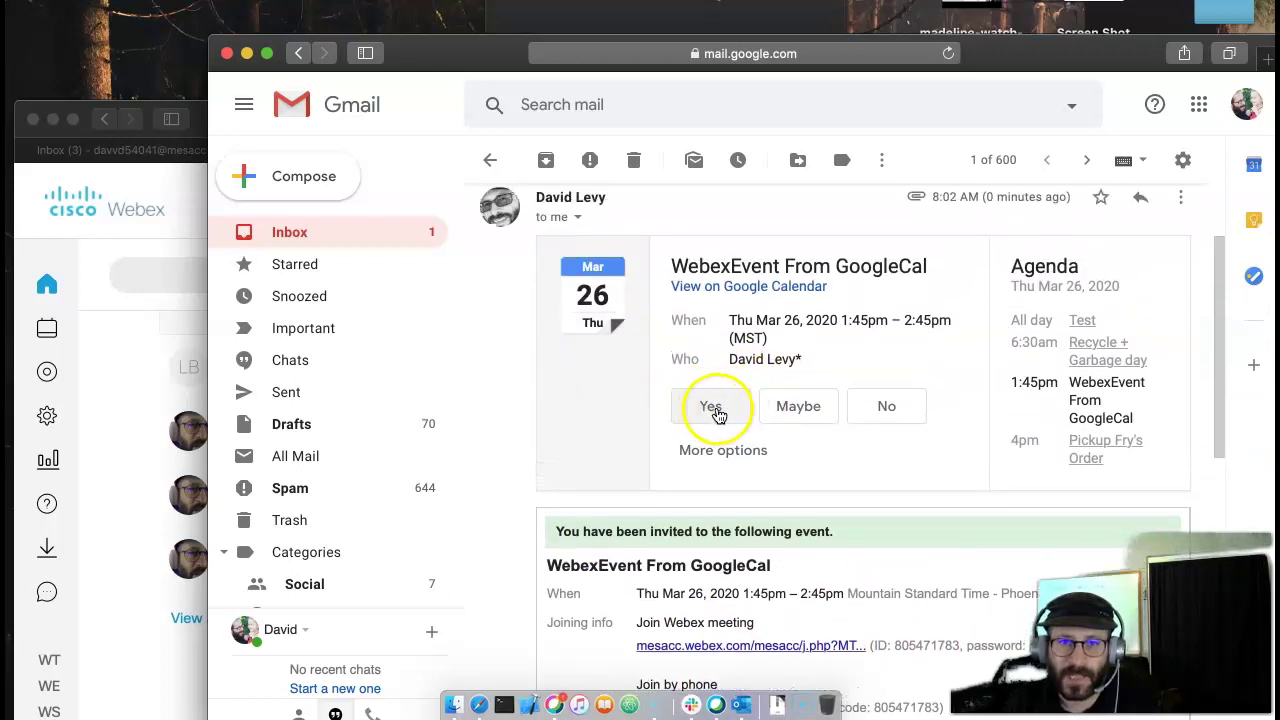
- Move Gmail aside and bring the Webex window back to the front
left_click_drag(450, 53, 363, 22)
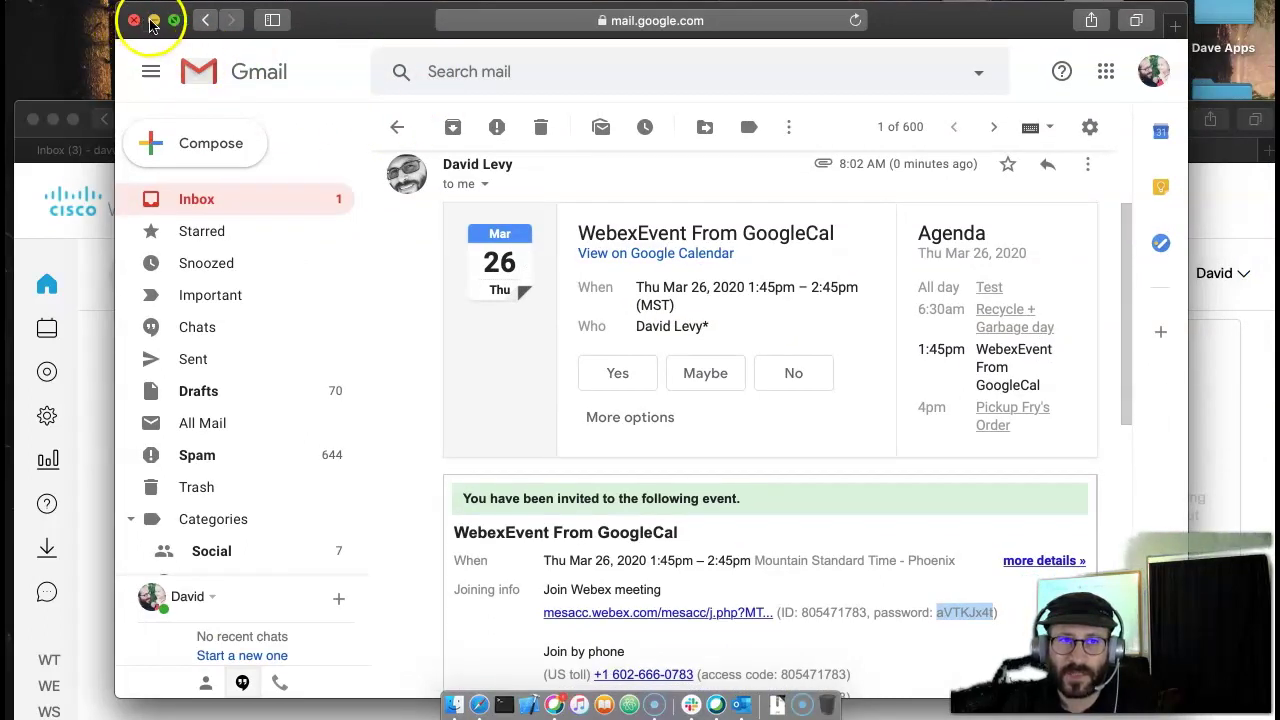
left_click_drag(250, 25, 723, 40)
left_click_drag(277, 102, 284, 34)
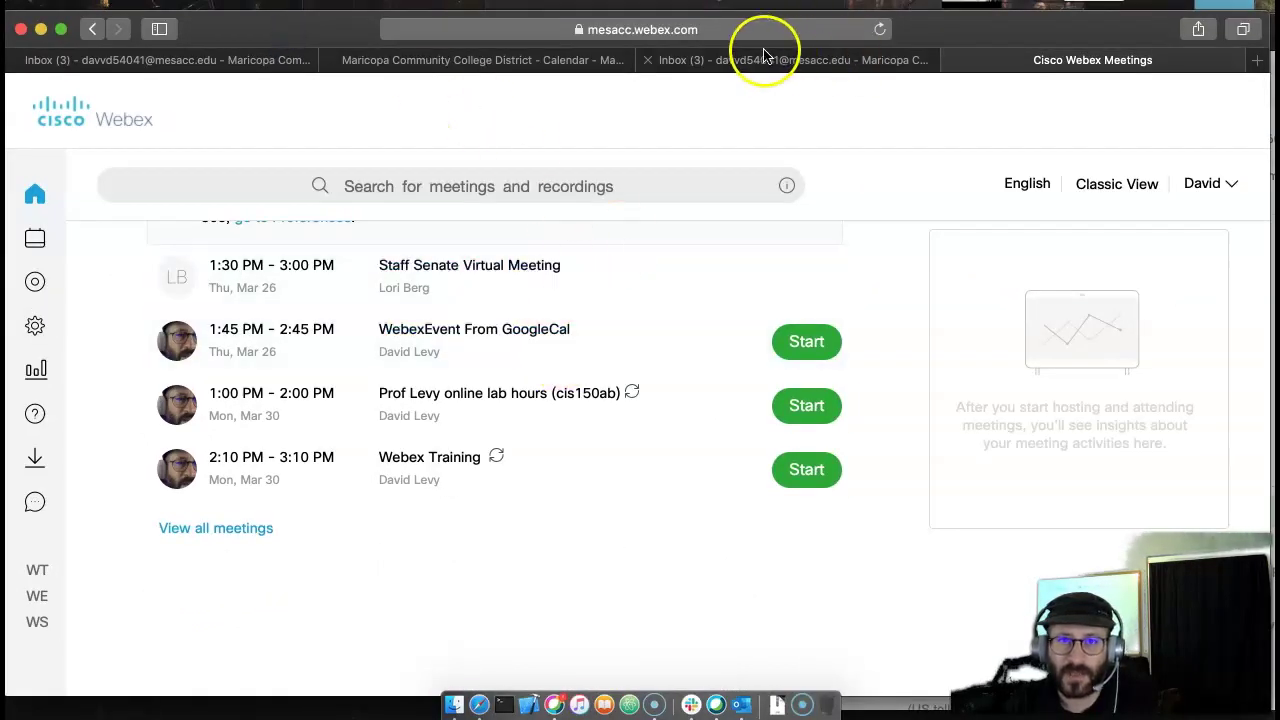
- On the Webex meeting page, scroll down to check who is invited
left_click(537, 63)
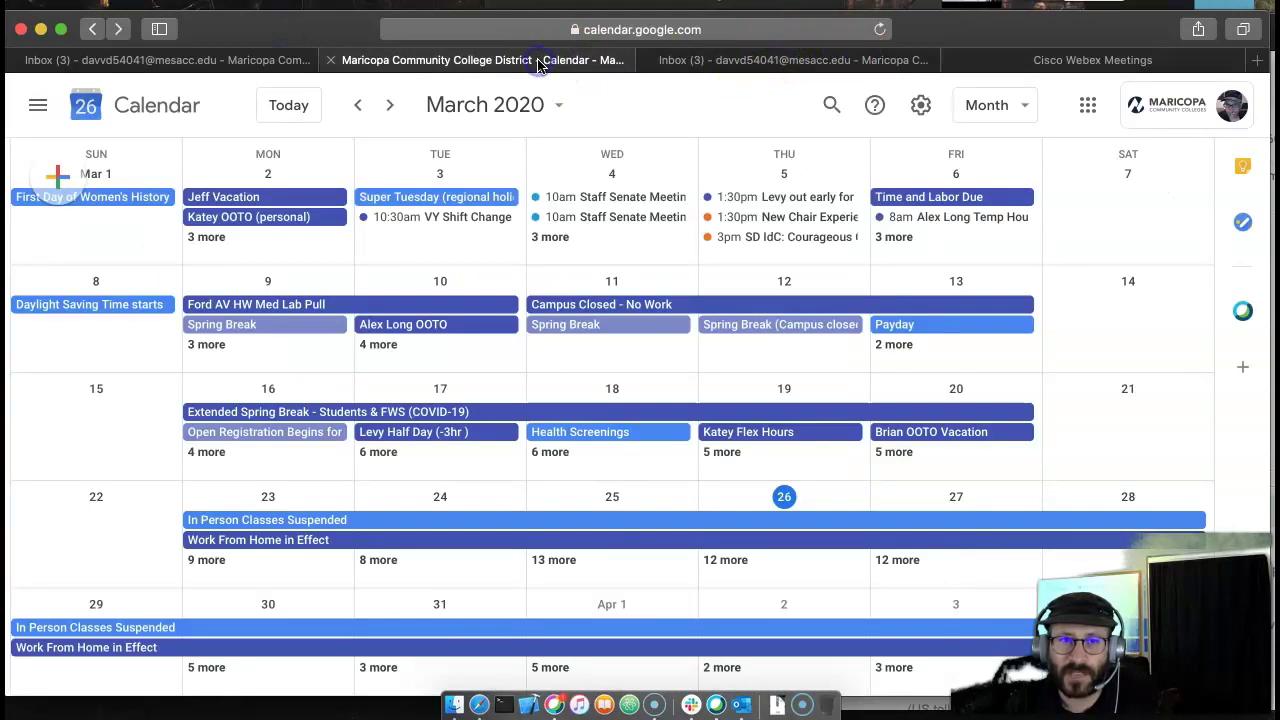
left_click(1030, 63)
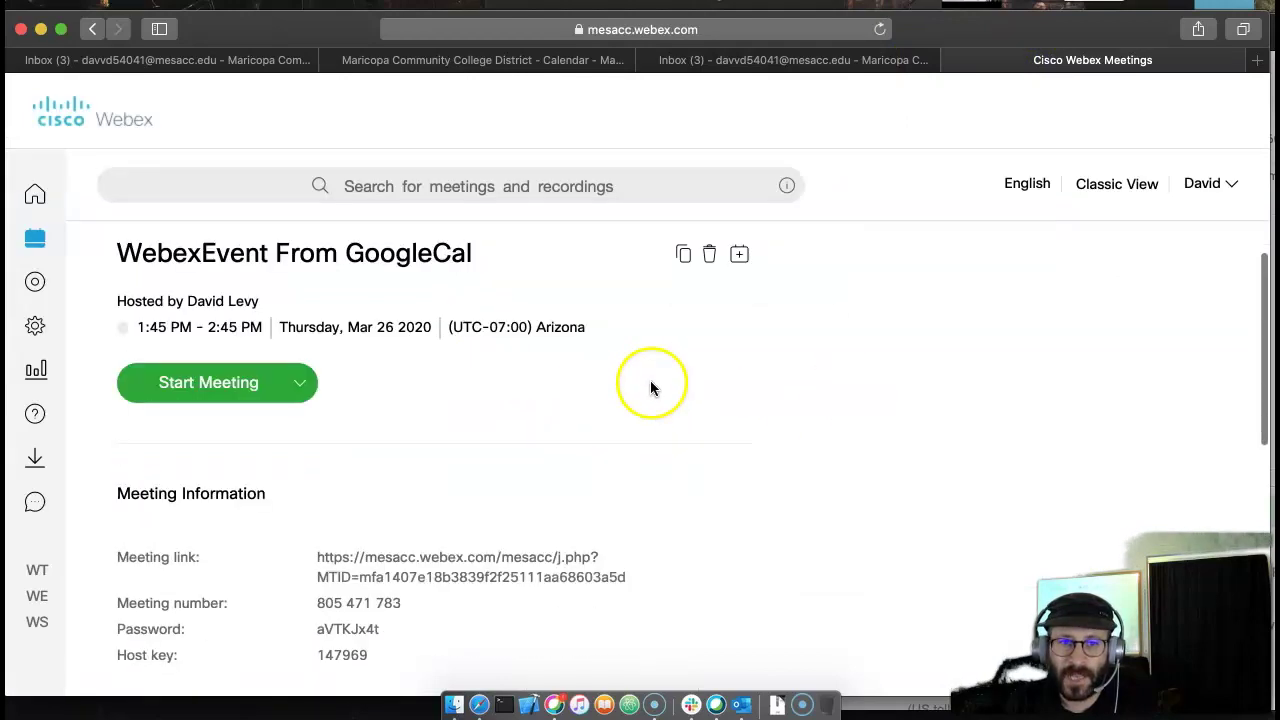
scroll(650, 388, "down", 5)
scroll(646, 400, "up", 3)
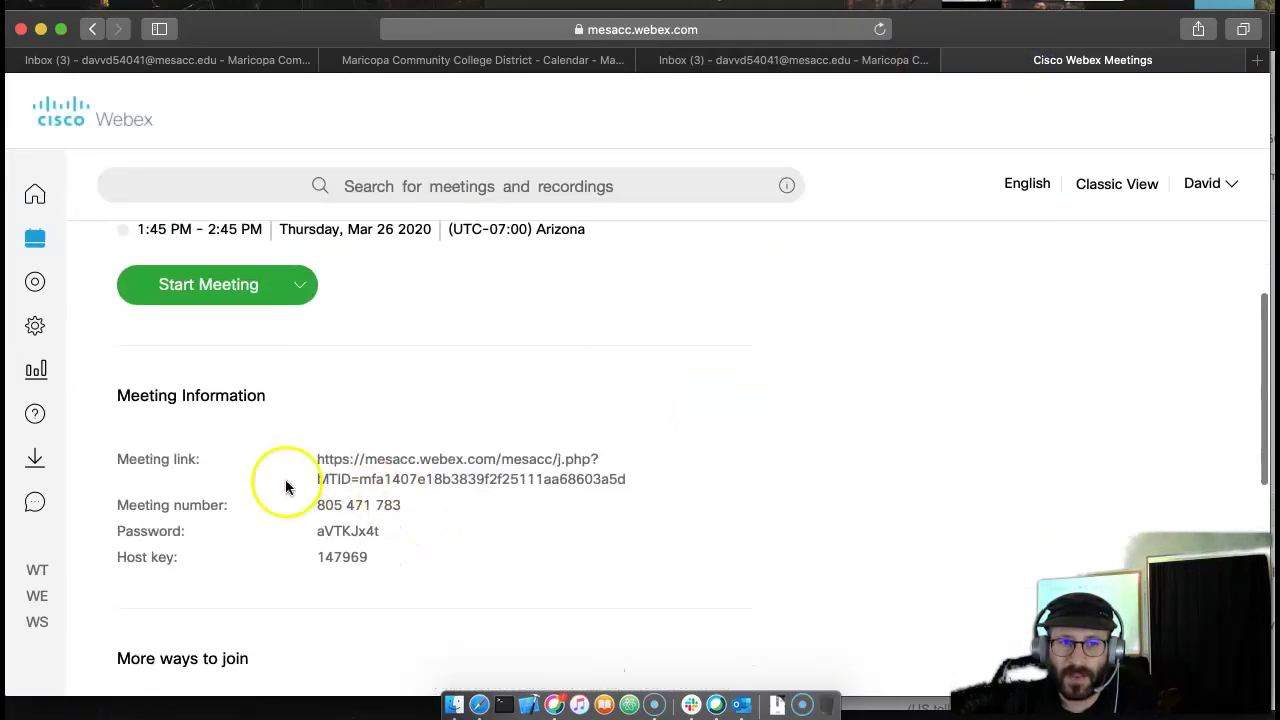
scroll(320, 480, "down", 1)
- Review the meeting number and copy the meeting details to the clipboard
scroll(343, 558, "down", 3)
triple_click(365, 380)
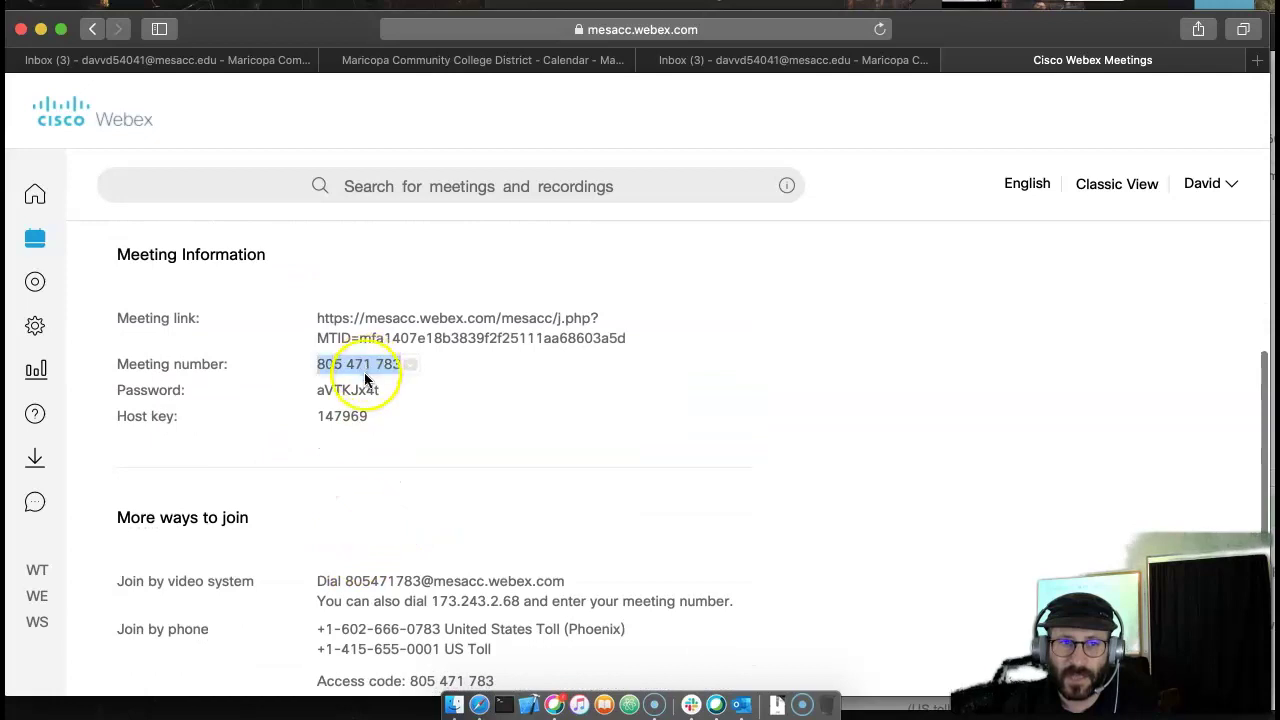
left_click(350, 410)
scroll(408, 486, "down", 5)
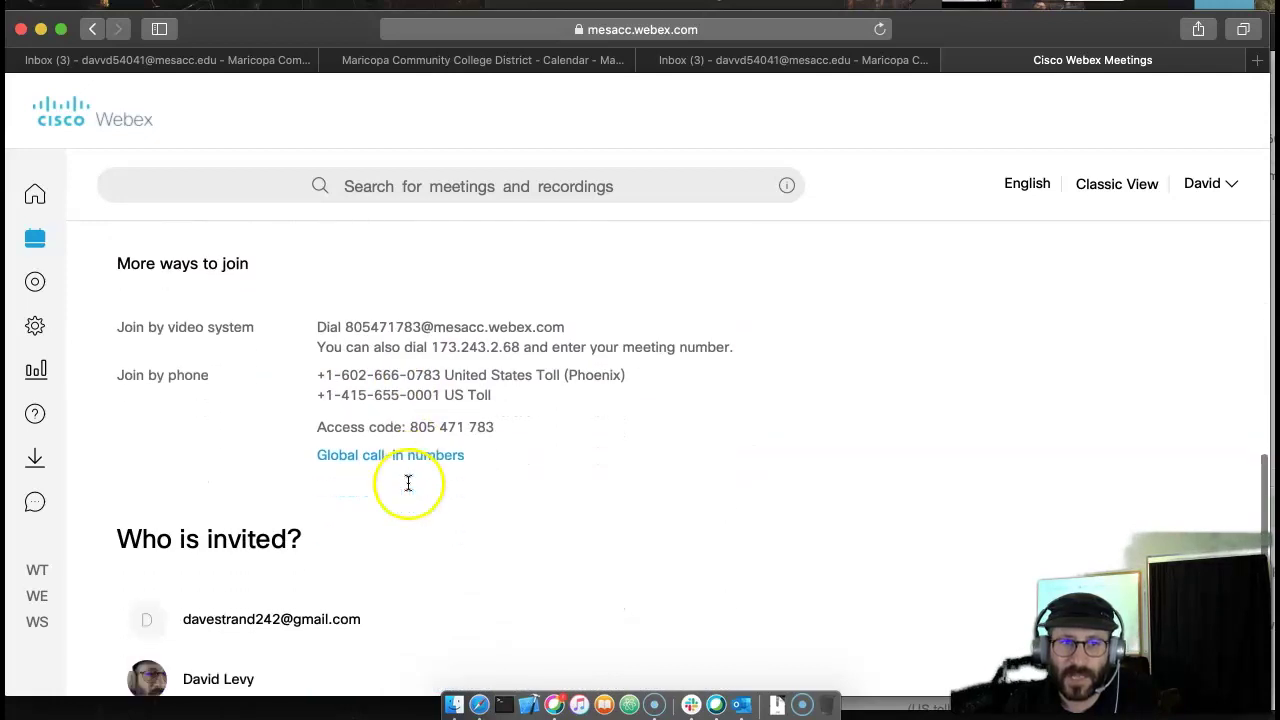
scroll(409, 491, "up", 10)
scroll(482, 470, "down", 6)
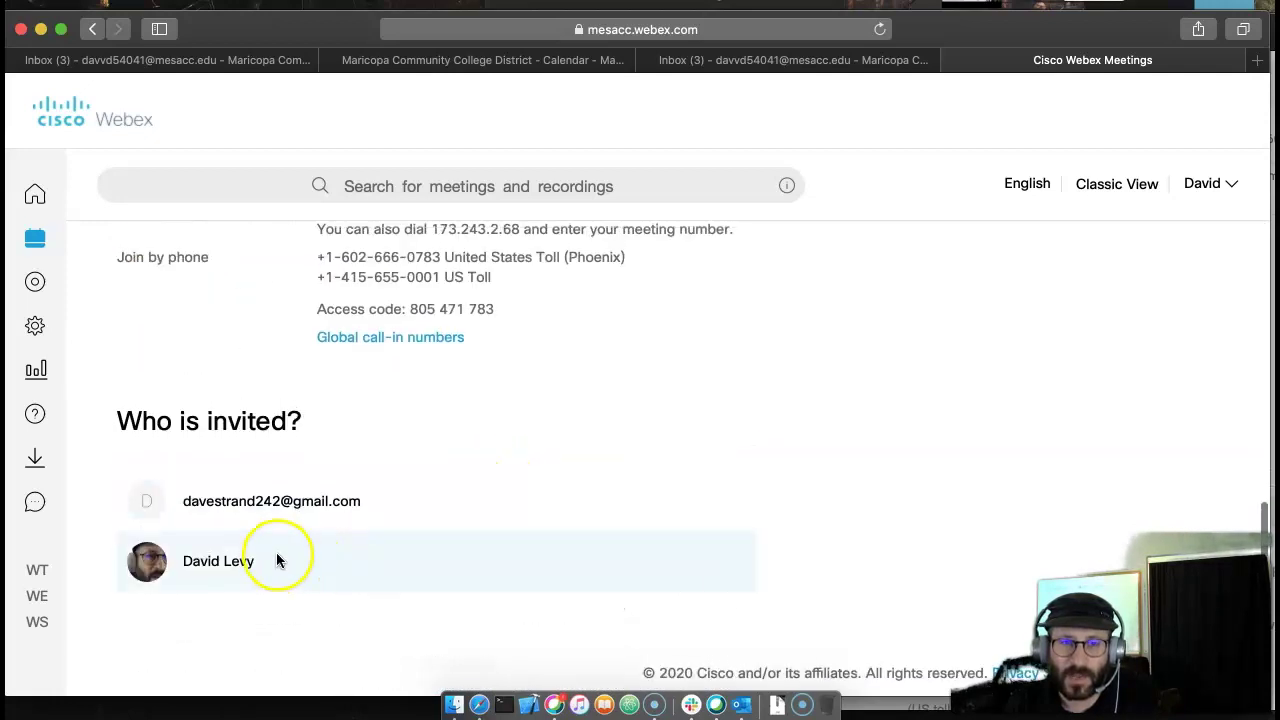
scroll(300, 525, "up", 3)
scroll(460, 530, "up", 4)
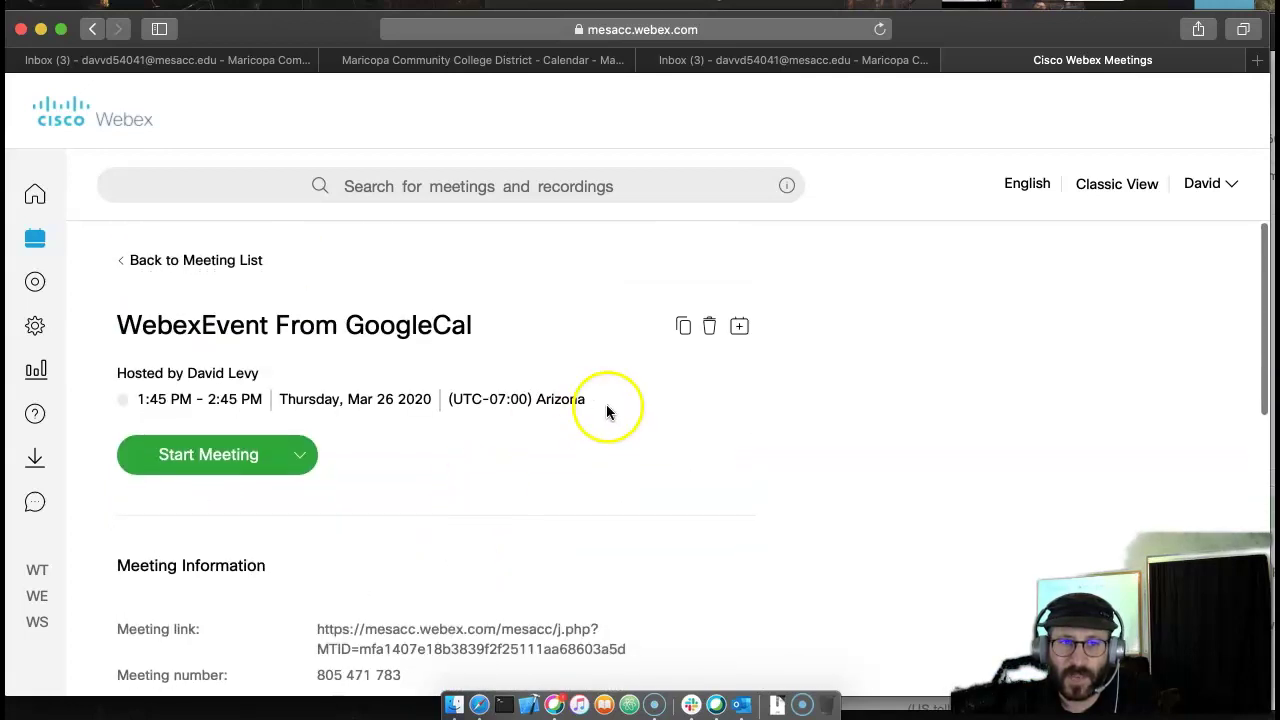
left_click(686, 330)
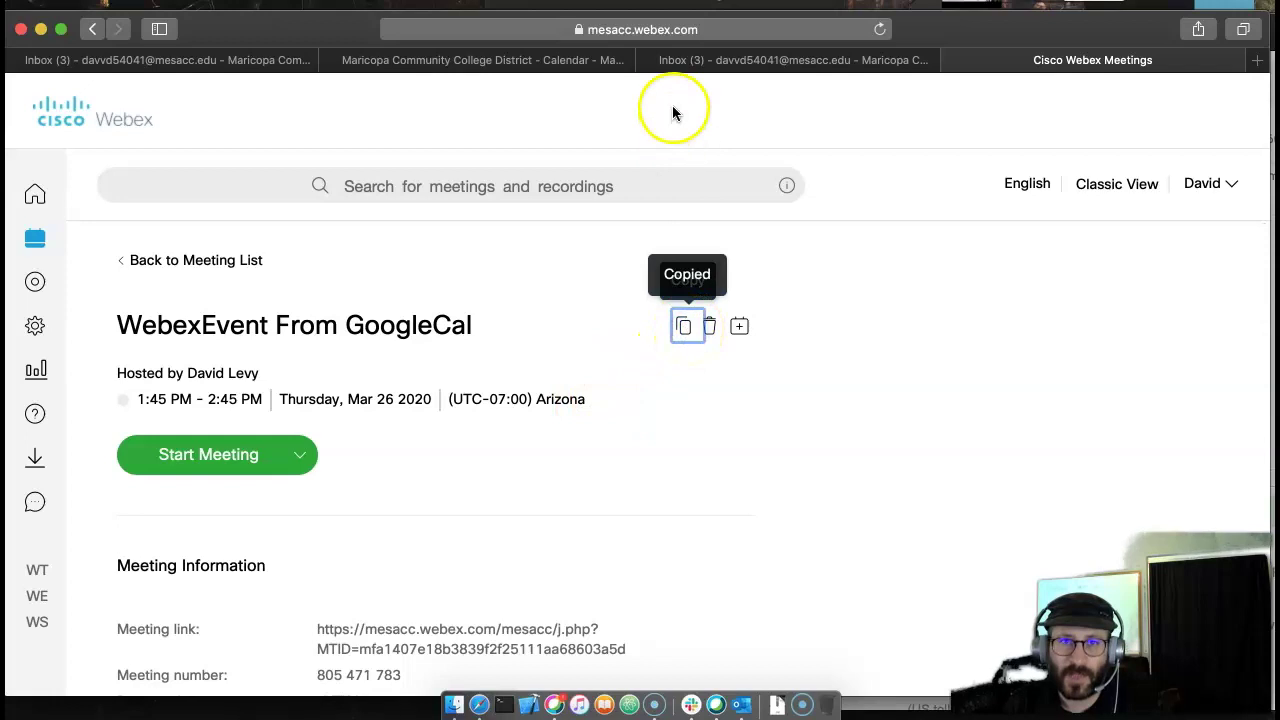
- Compose a Gmail message to the attendee's e-mail address with subject 'event info'
left_click(652, 70)
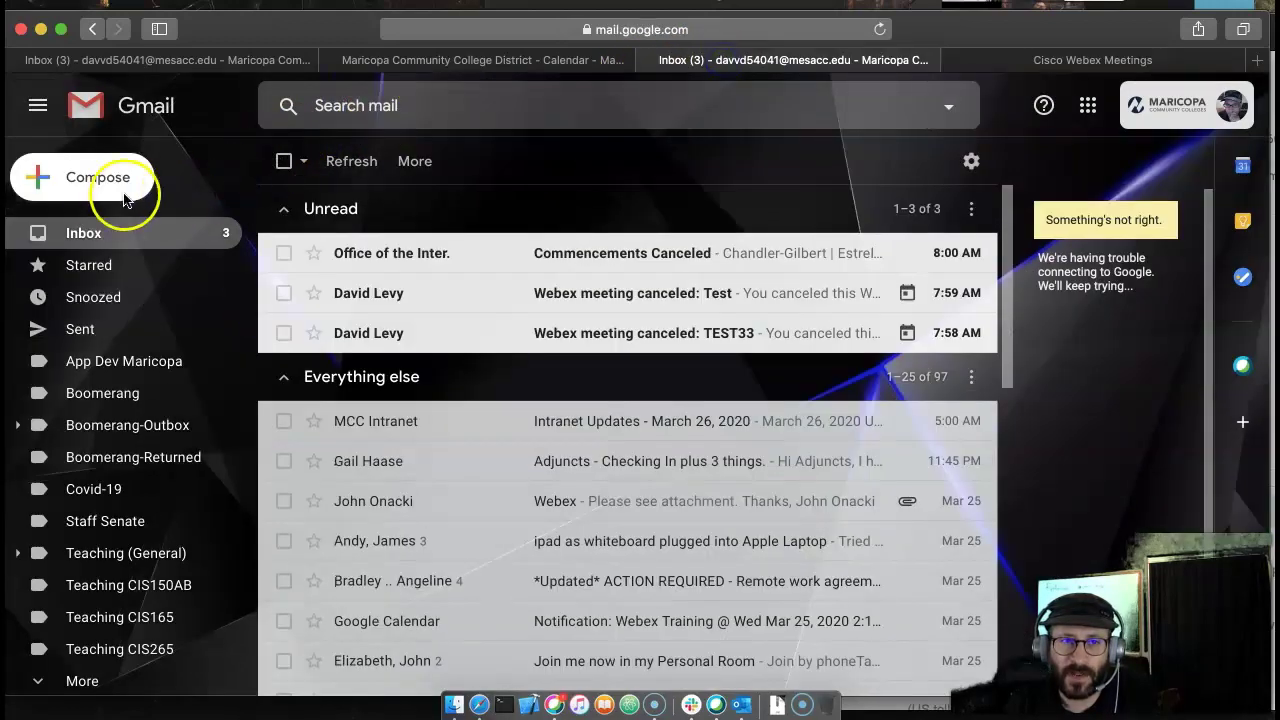
left_click(115, 182)
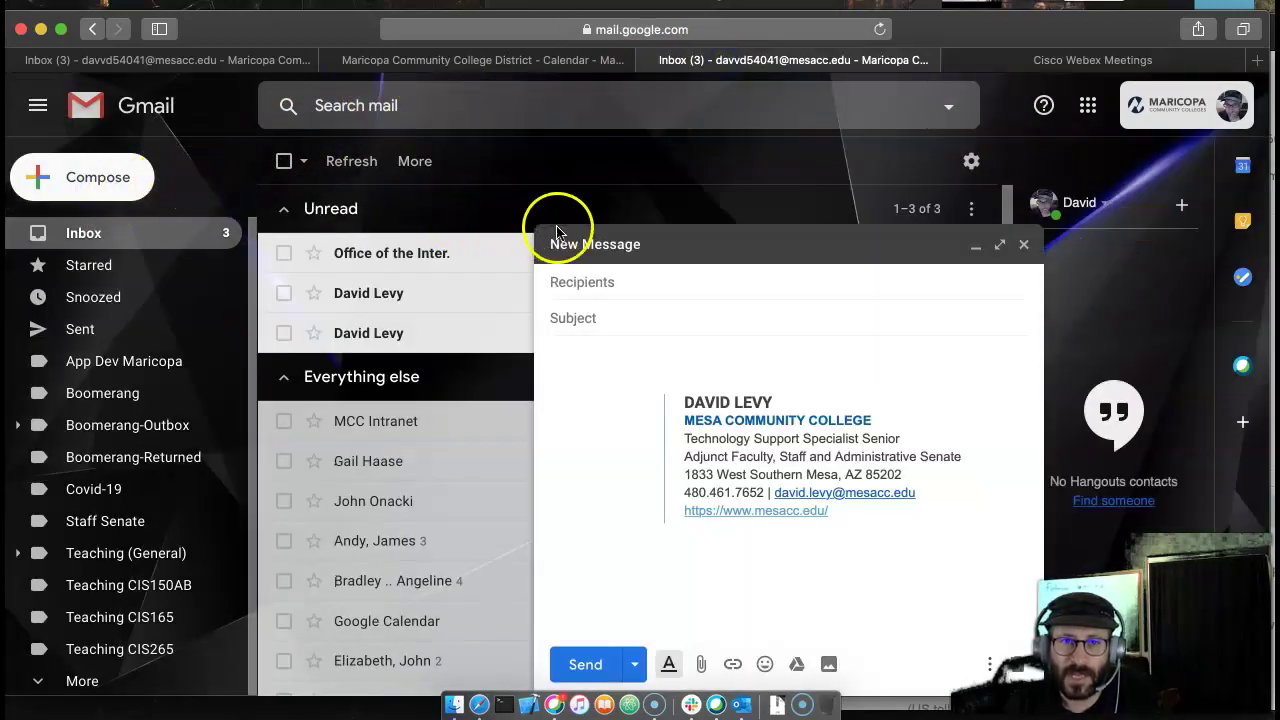
left_click(658, 284)
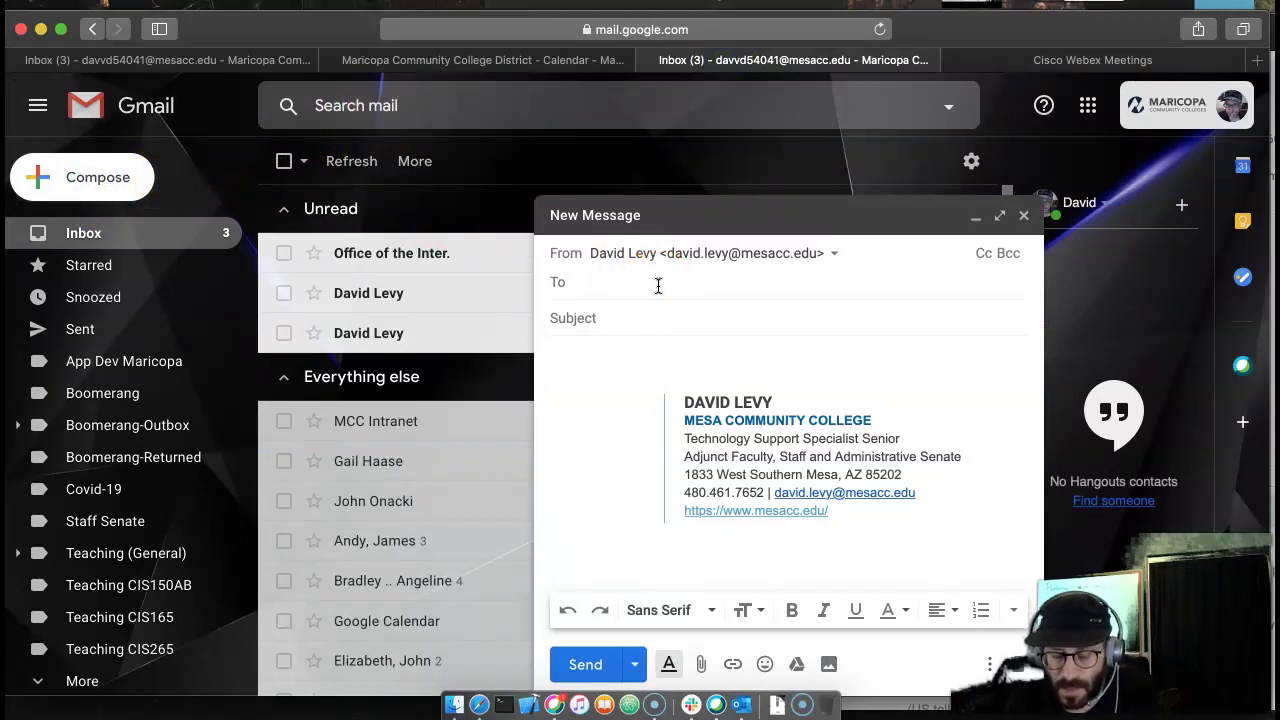
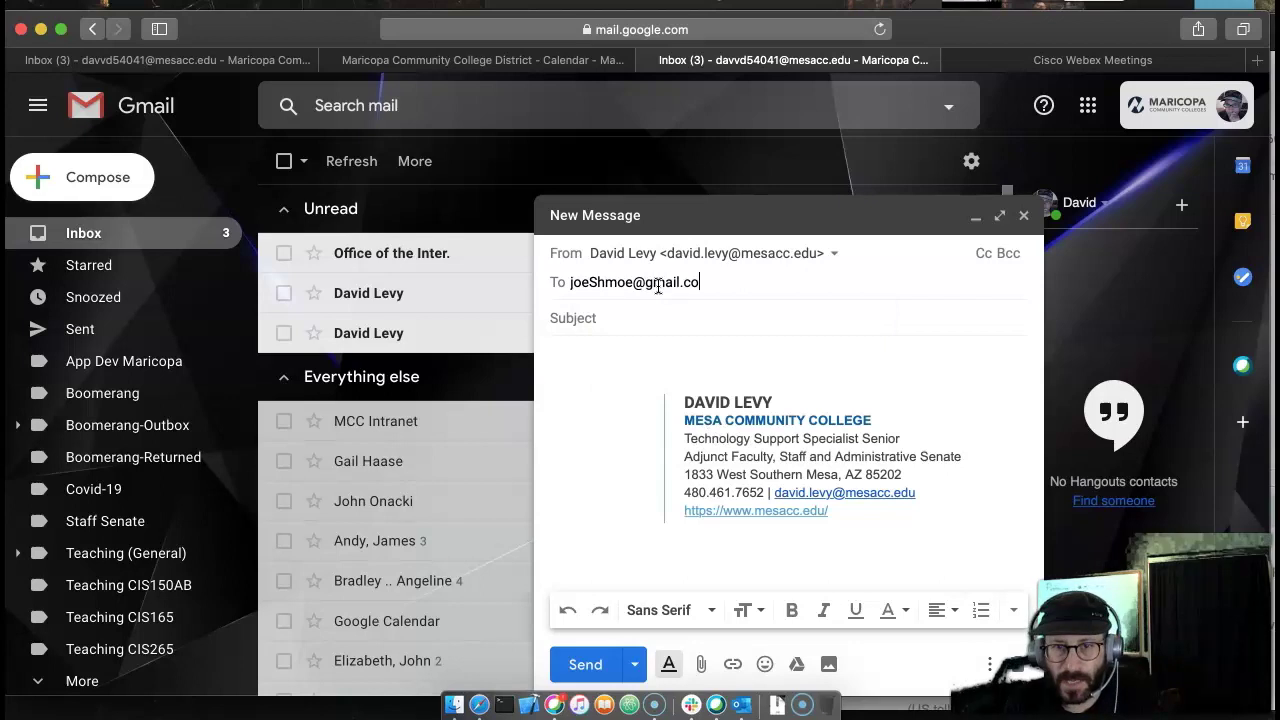
key("Tab")
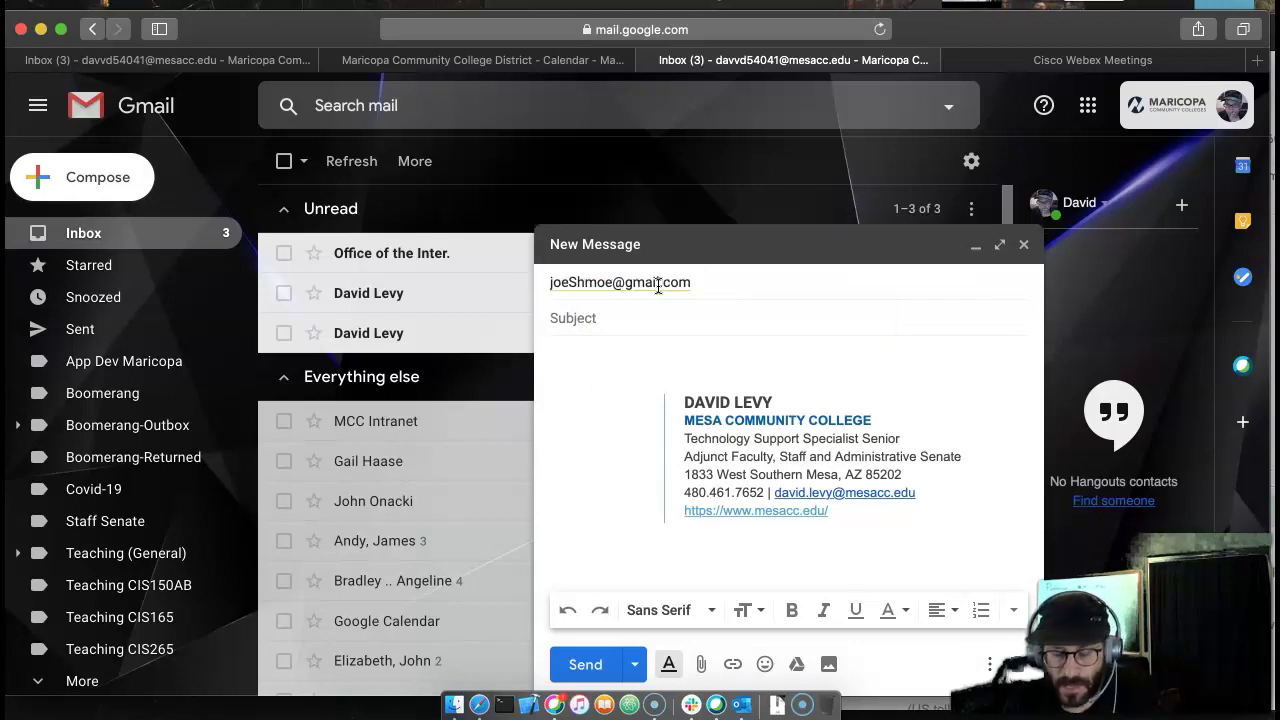
type("event info")
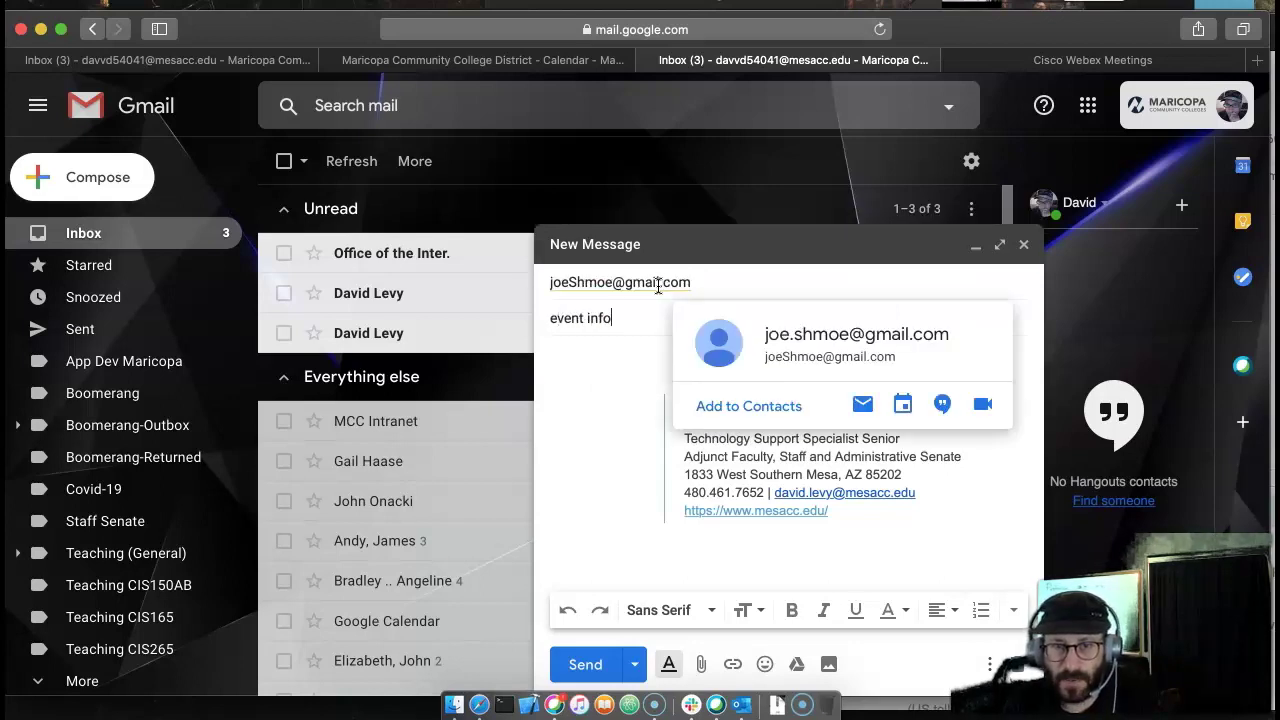
- Paste the copied Webex meeting details into the message body and look them over
key("super+v")
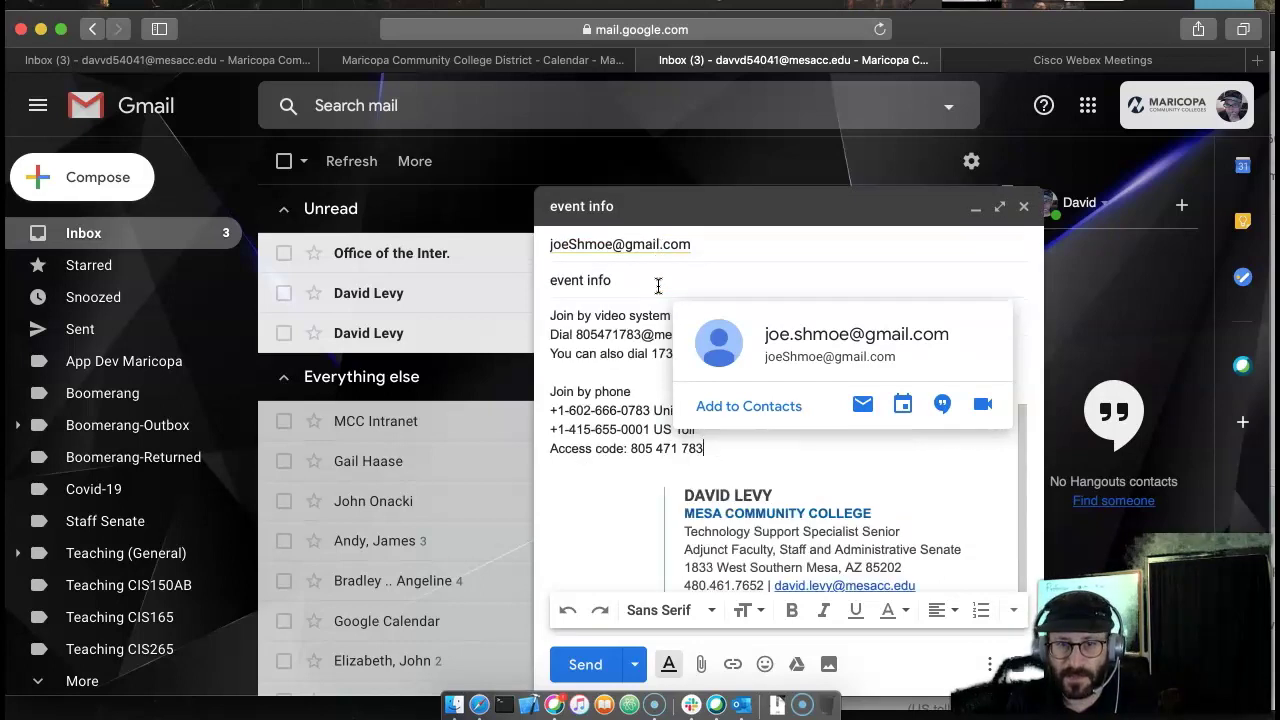
left_click_drag(552, 313, 514, 317)
left_click(729, 432)
left_click(637, 353)
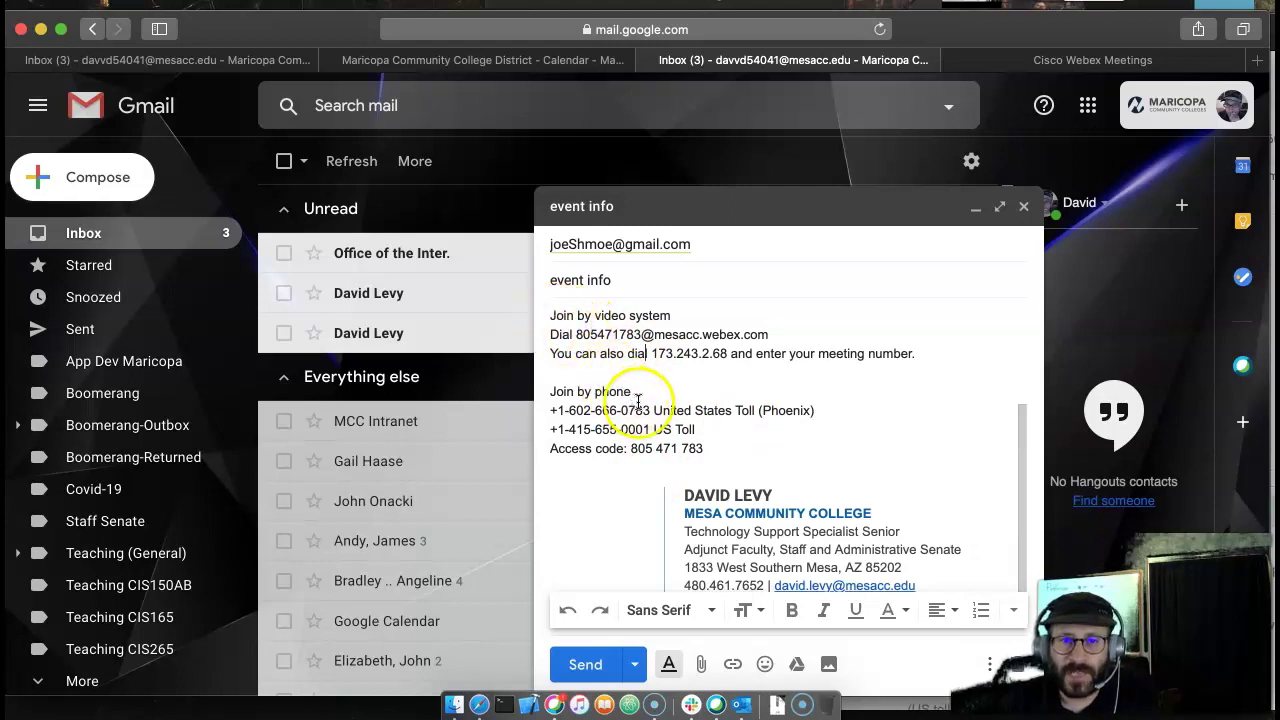
scroll(672, 410, "up", 1)
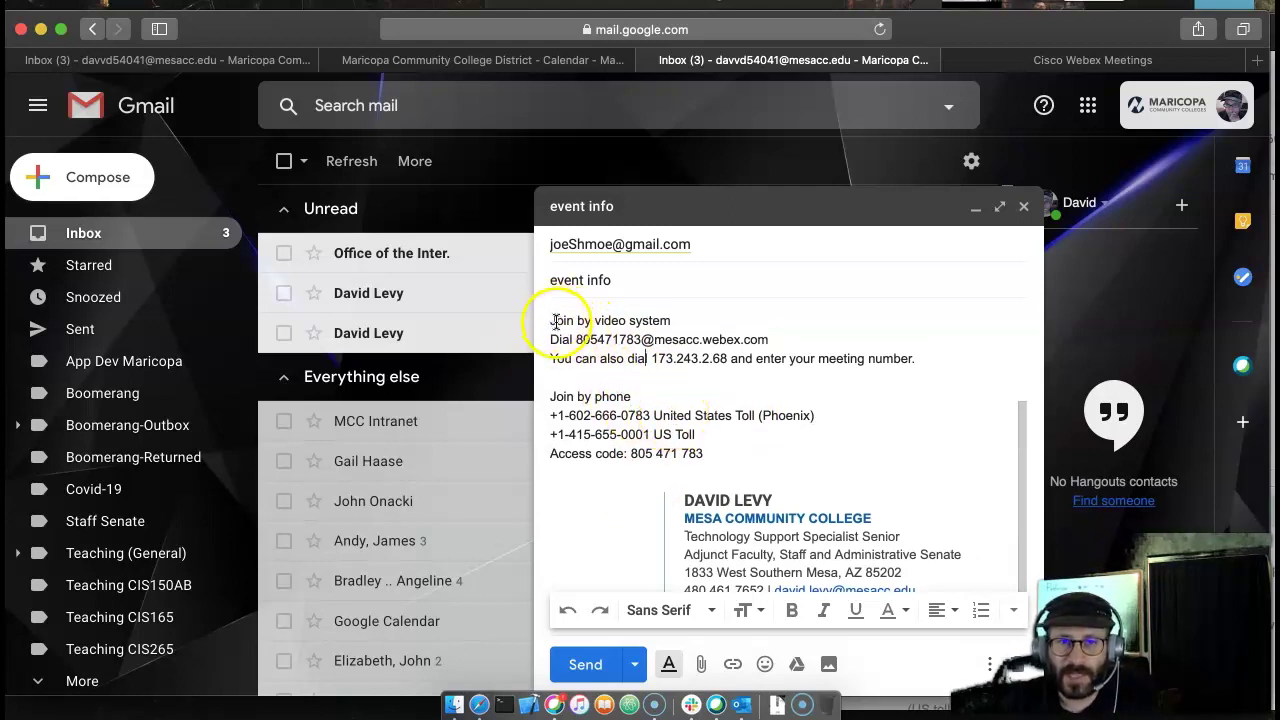
left_click_drag(556, 322, 654, 363)
left_click(614, 323)
triple_click(630, 322)
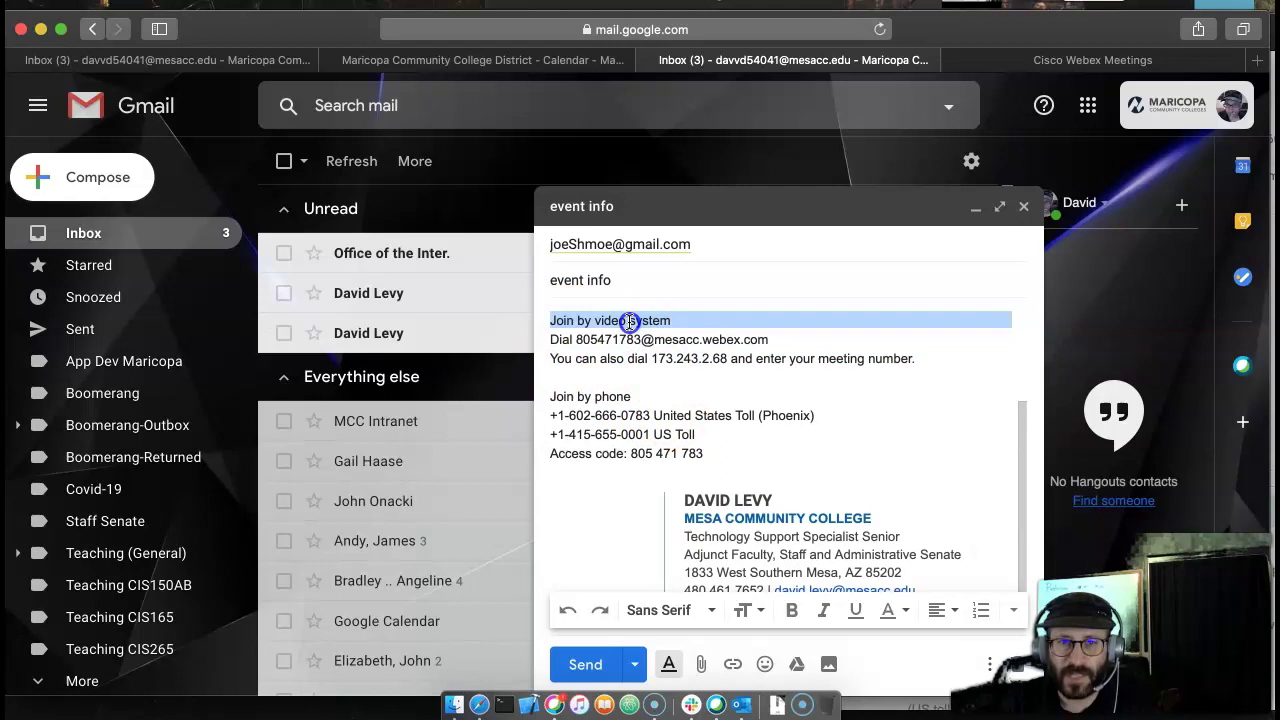
scroll(685, 377, "down", 1)
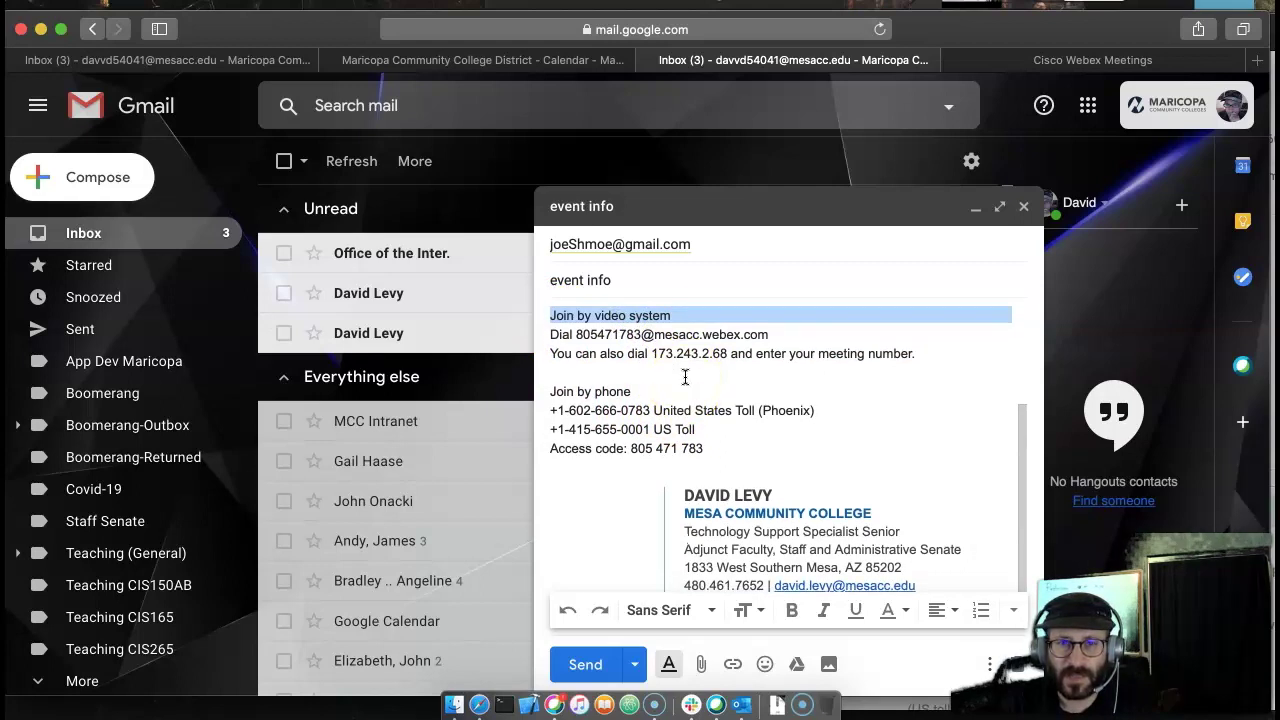
scroll(685, 377, "up", 5)
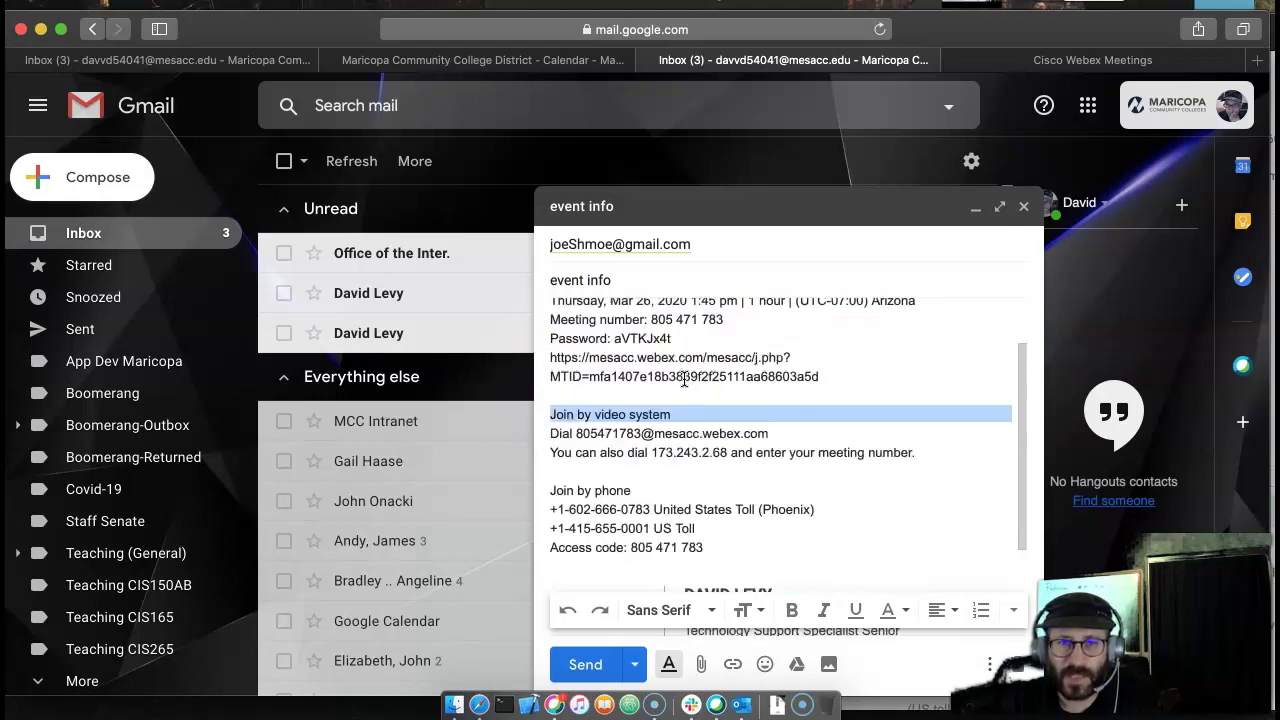
left_click(575, 336)
left_click_drag(552, 317, 745, 462)
left_click(813, 466)
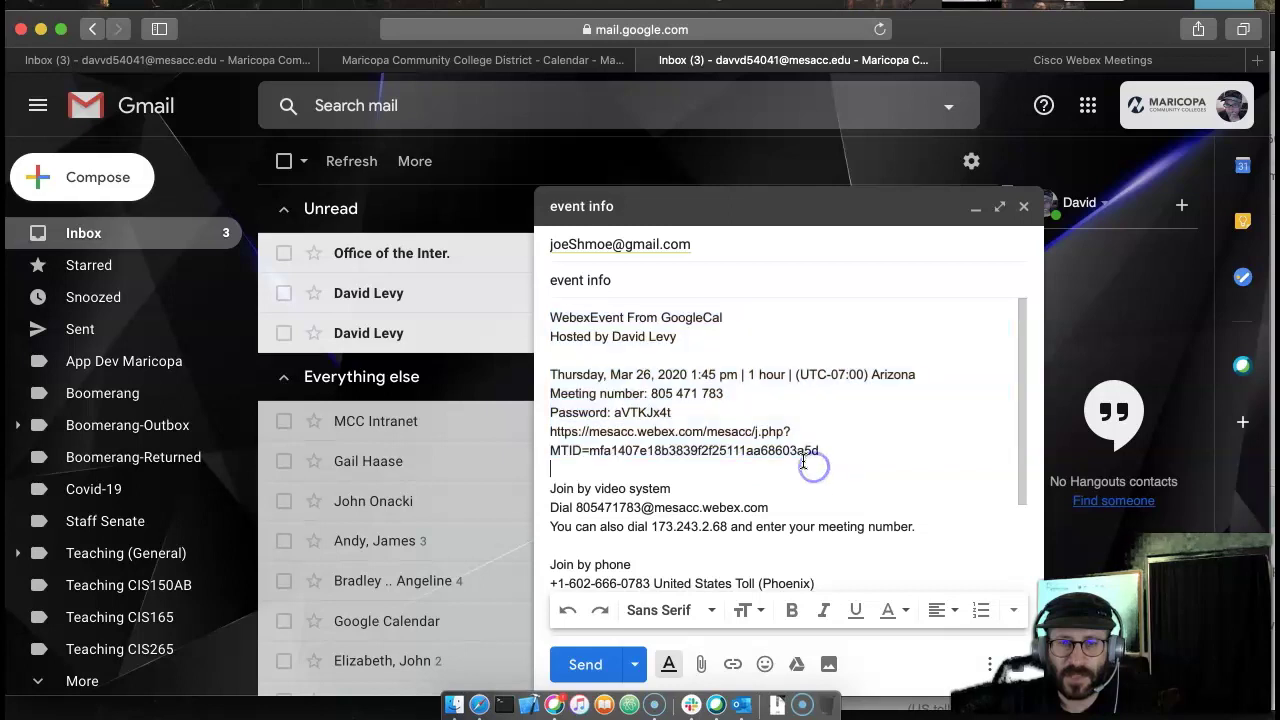
scroll(660, 400, "down", 6)
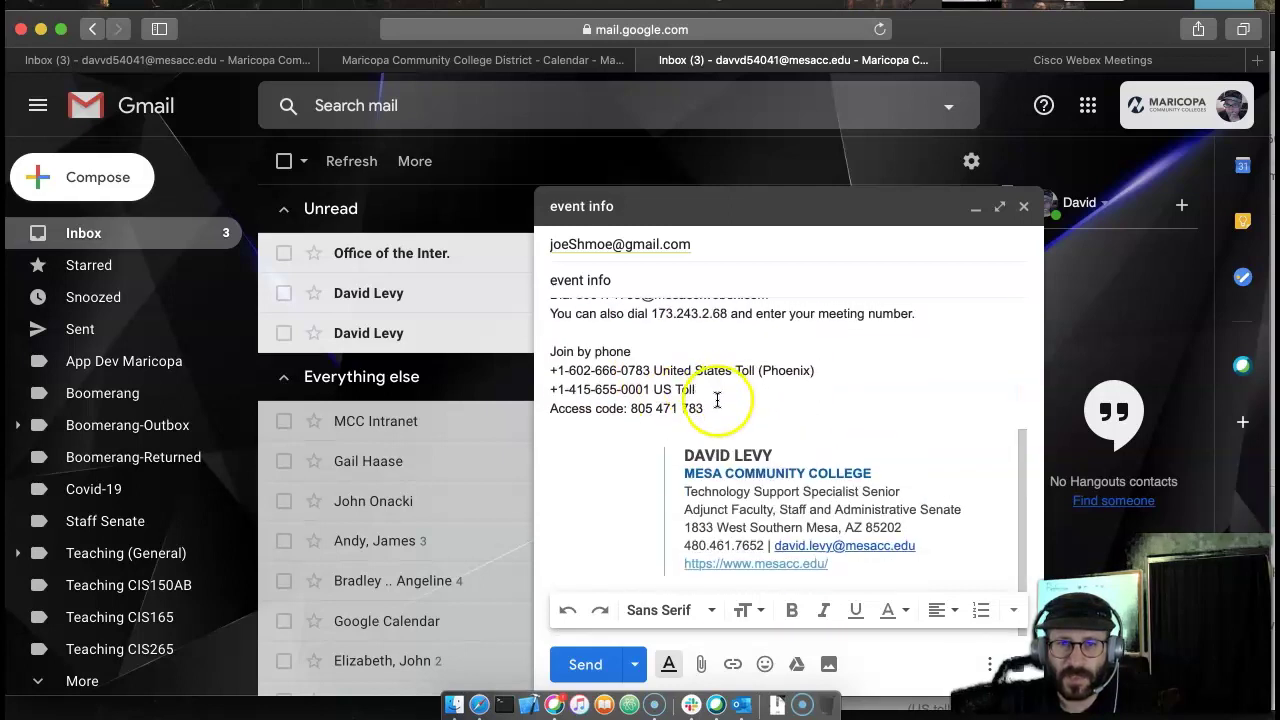
- Replace the body with a fresh paste of the details and select the link and MTID lines
left_click_drag(650, 403, 404, 155)
key("BackSpace")
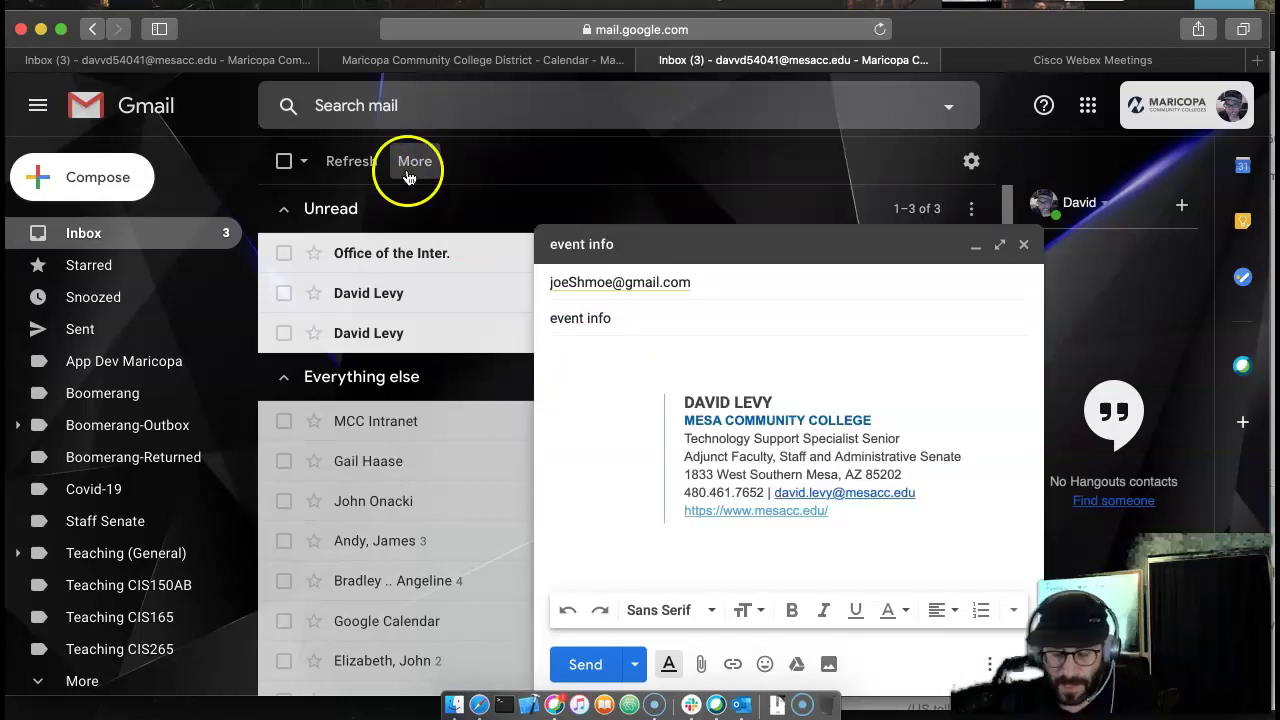
key("super+v")
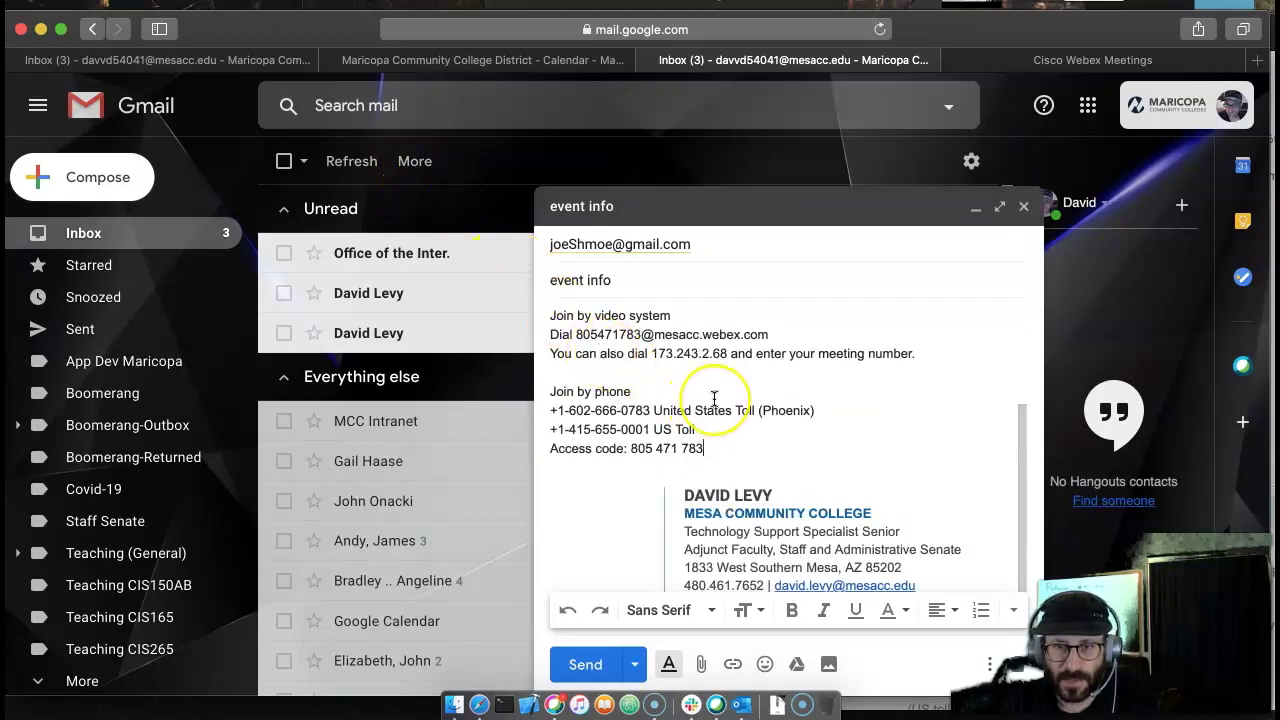
scroll(714, 398, "up", 5)
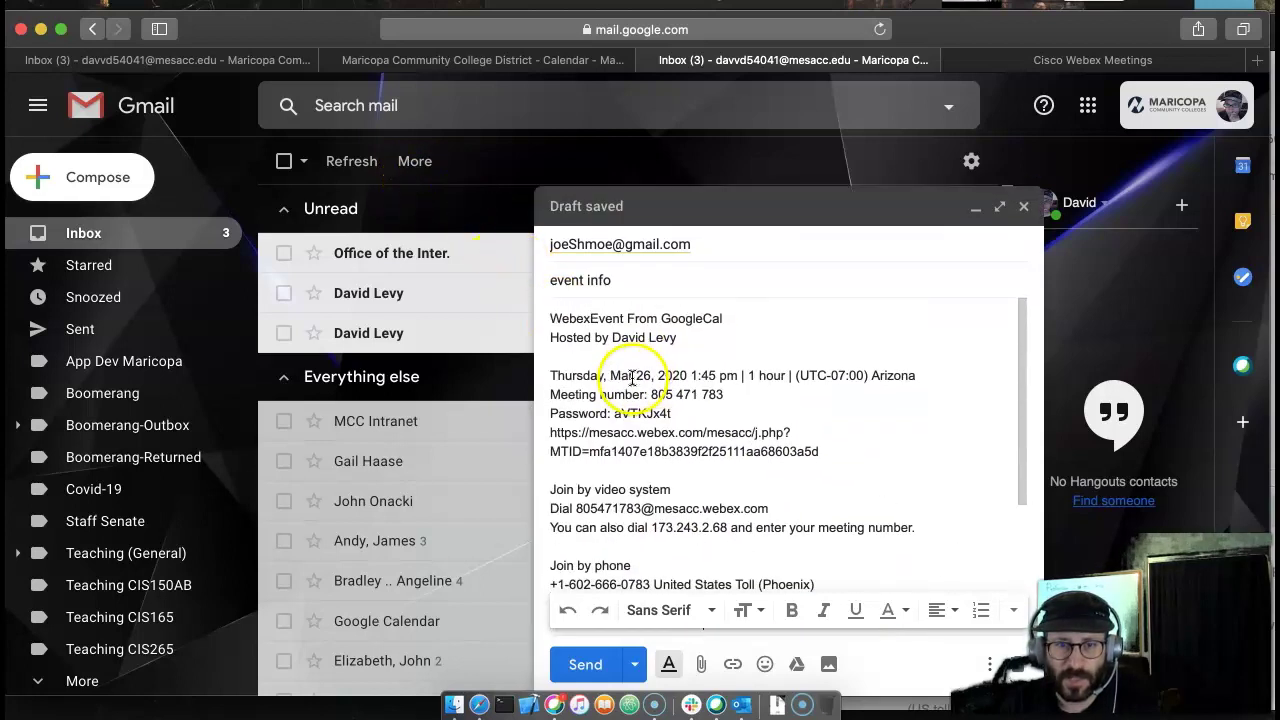
left_click(634, 280)
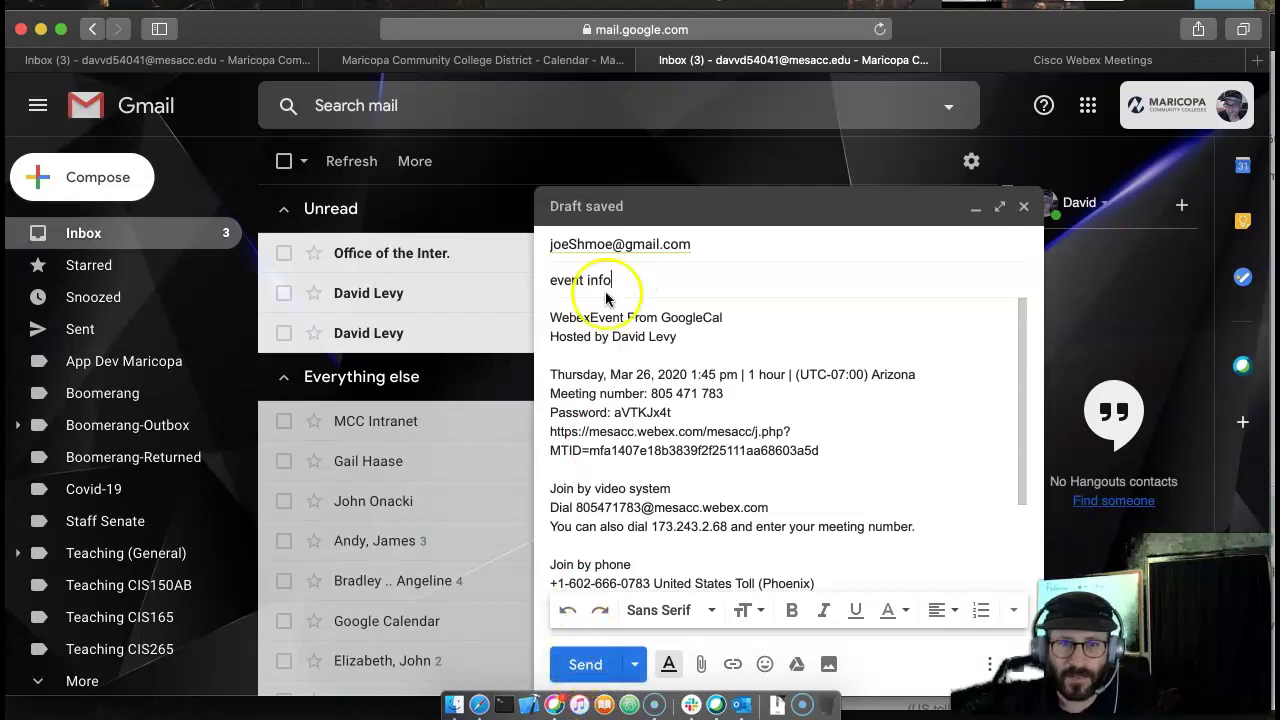
scroll(568, 410, "down", 1)
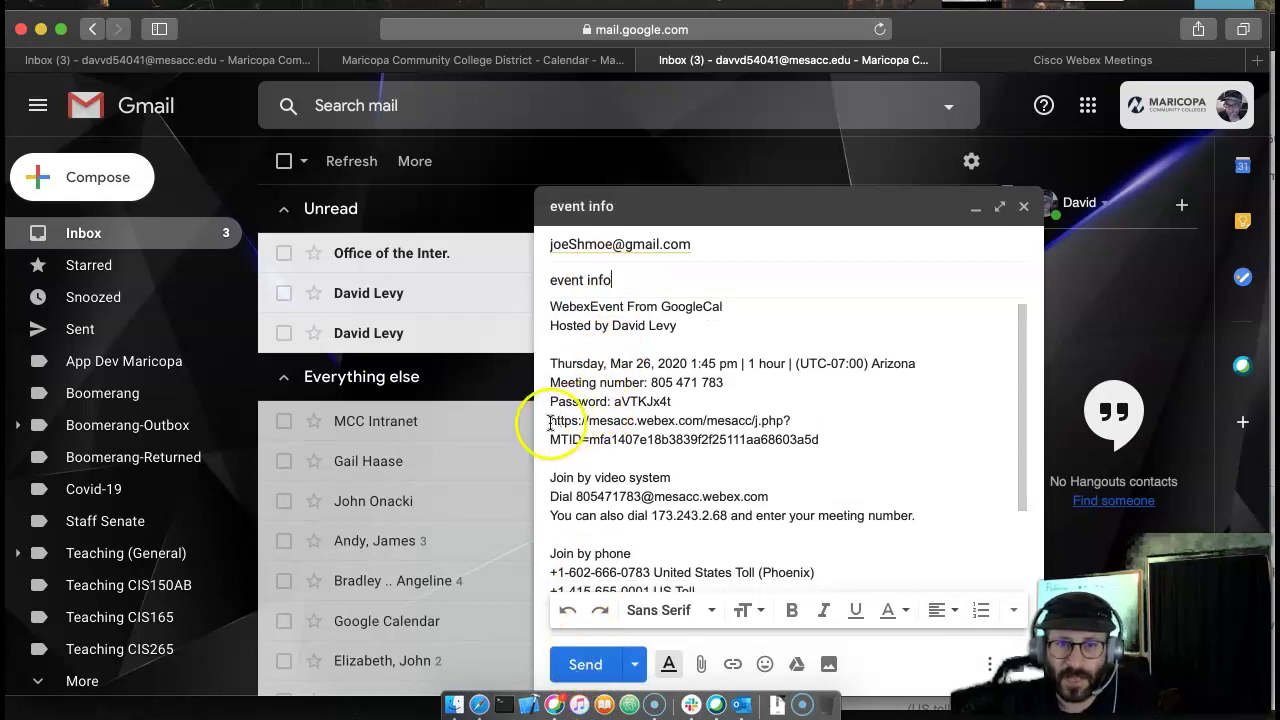
left_click_drag(550, 421, 843, 436)
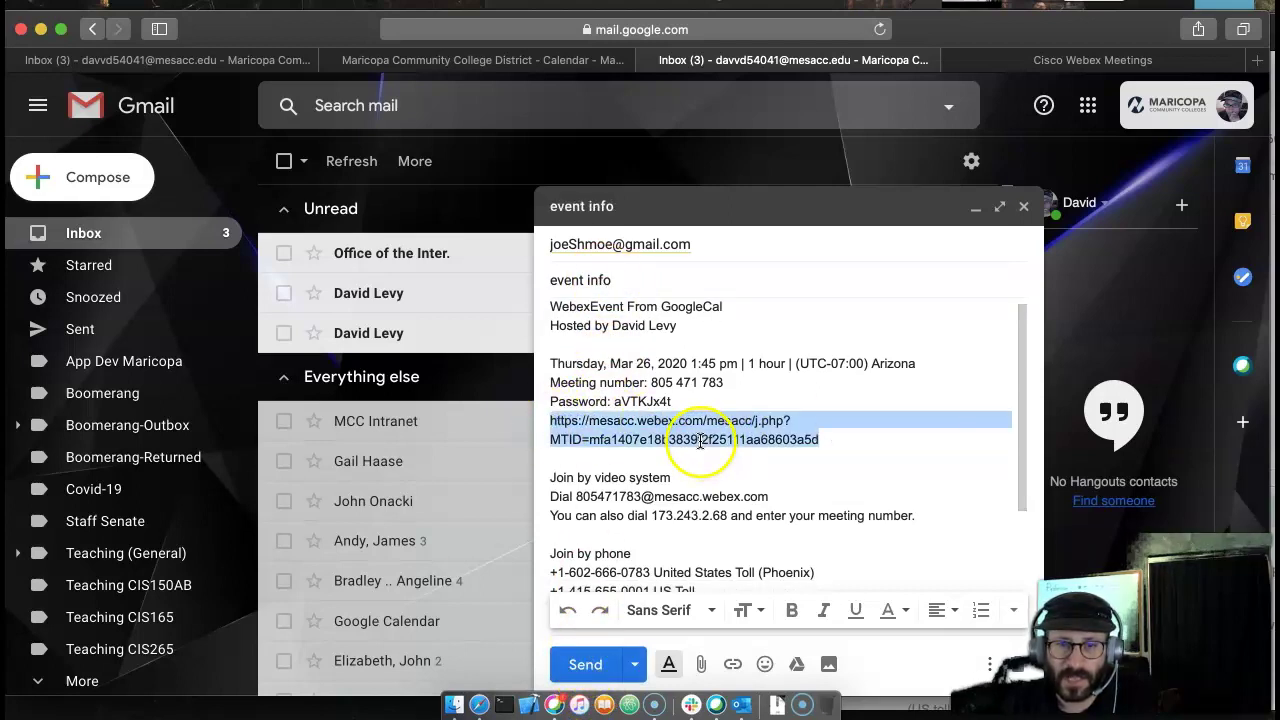
- Close the draft and copy the Webex meeting details again
left_click(1023, 206)
left_click(1040, 62)
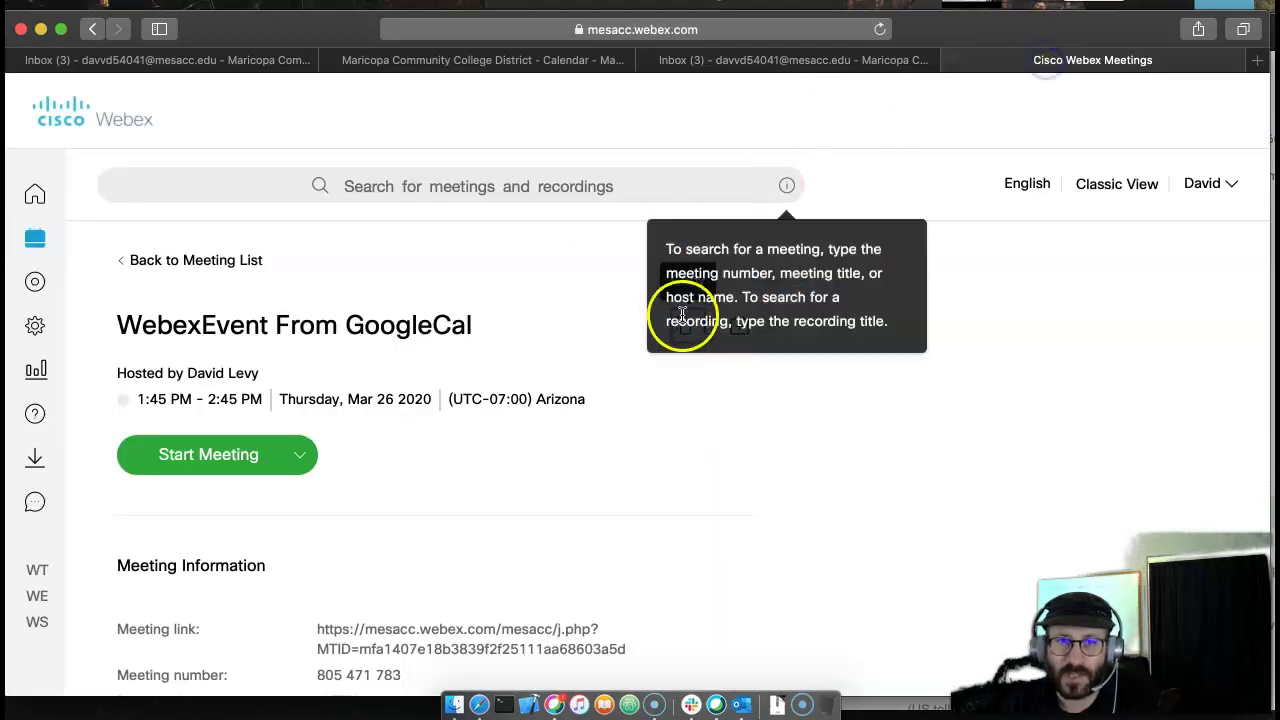
left_click(683, 398)
left_click(680, 330)
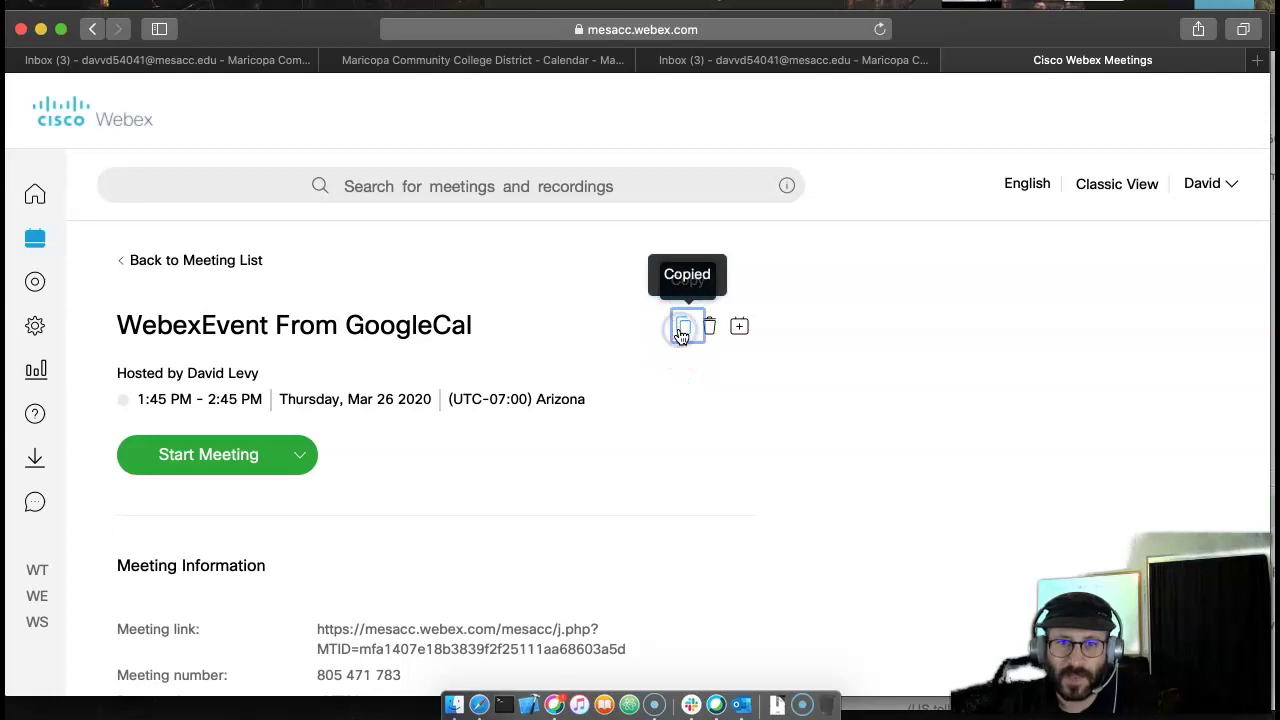
left_click(710, 422)
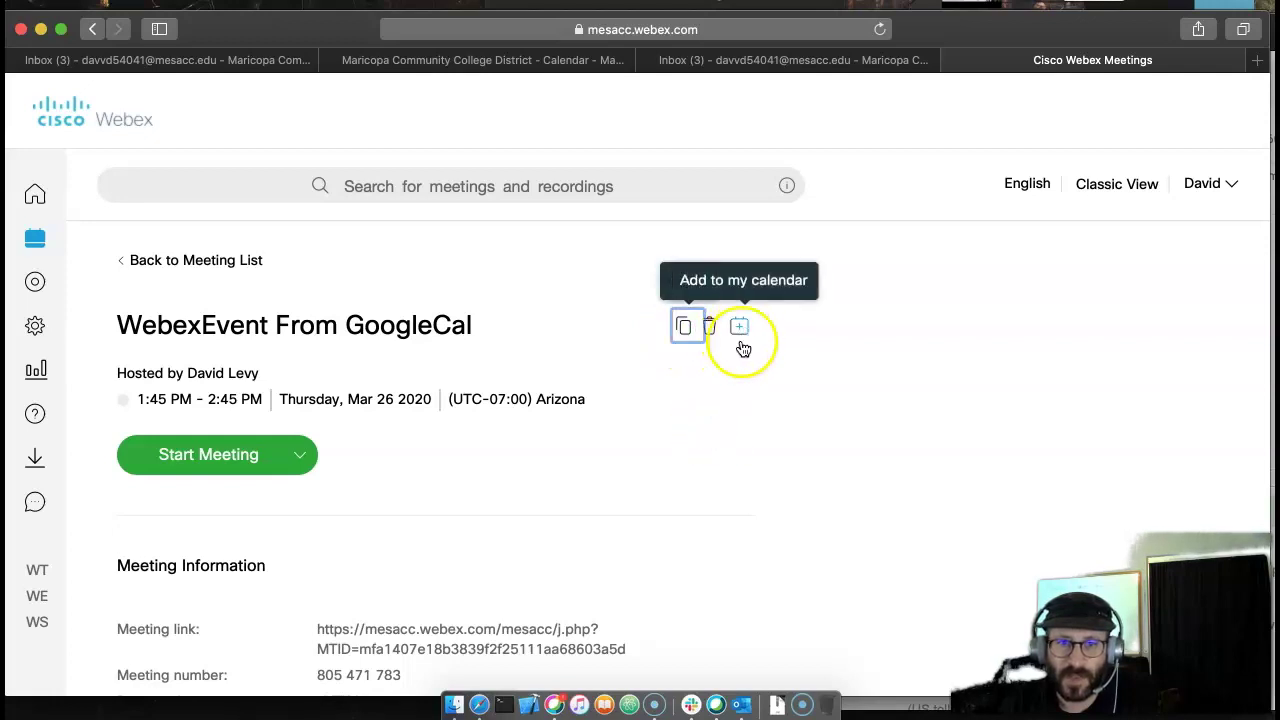
- Return to the mesacc.webex.com home page with Personal Room and Upcoming Meetings
scroll(703, 420, "down", 1)
scroll(702, 428, "down", 2)
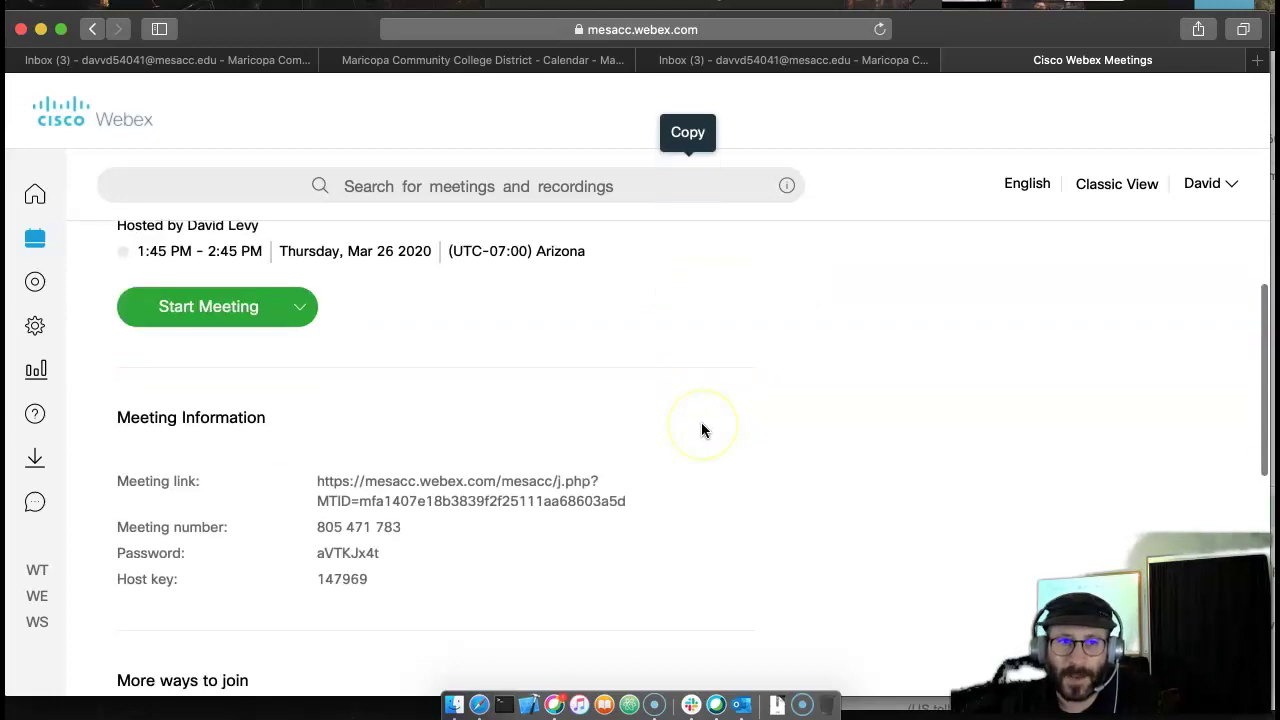
scroll(702, 428, "up", 2)
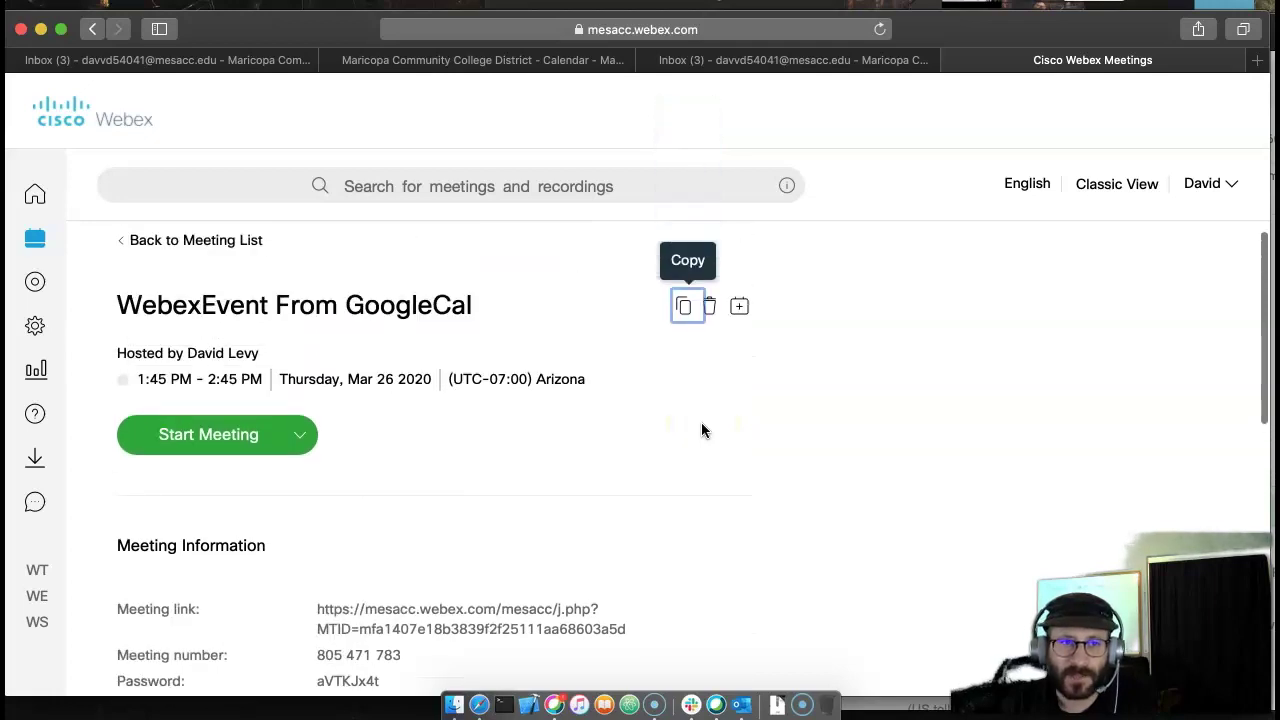
scroll(702, 428, "down", 2)
scroll(700, 434, "up", 3)
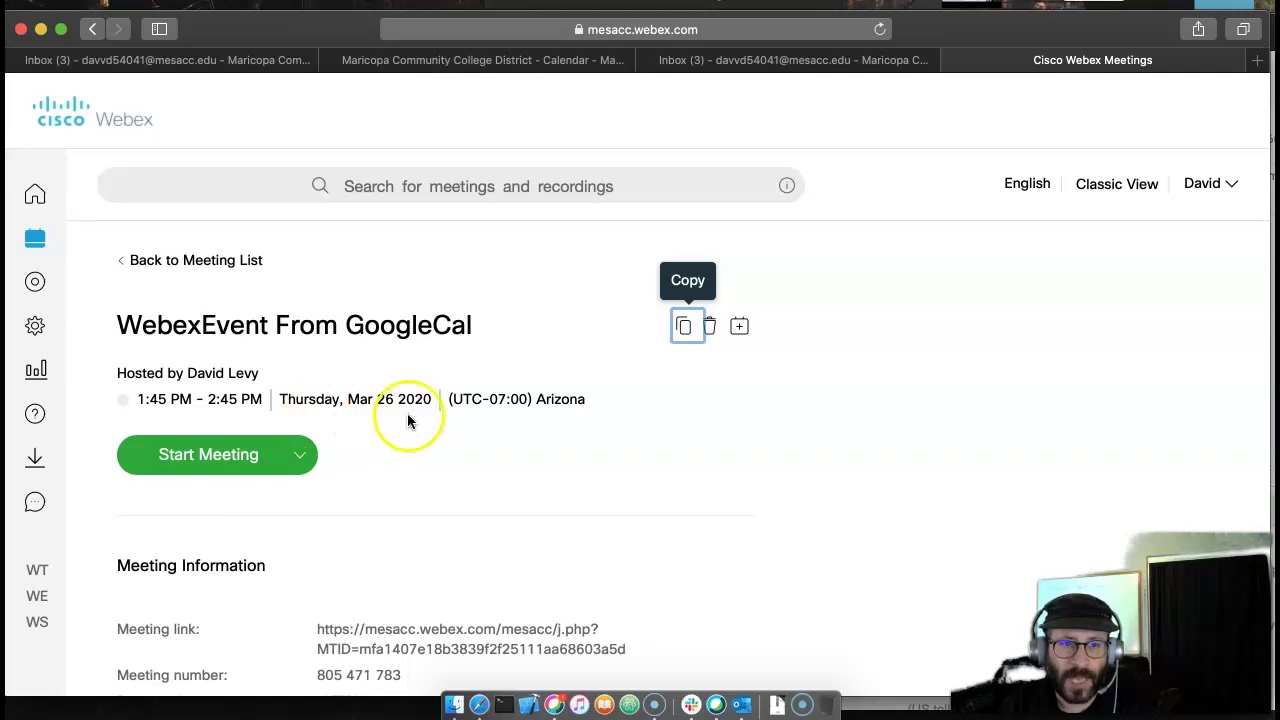
scroll(591, 428, "down", 5)
scroll(126, 263, "up", 5)
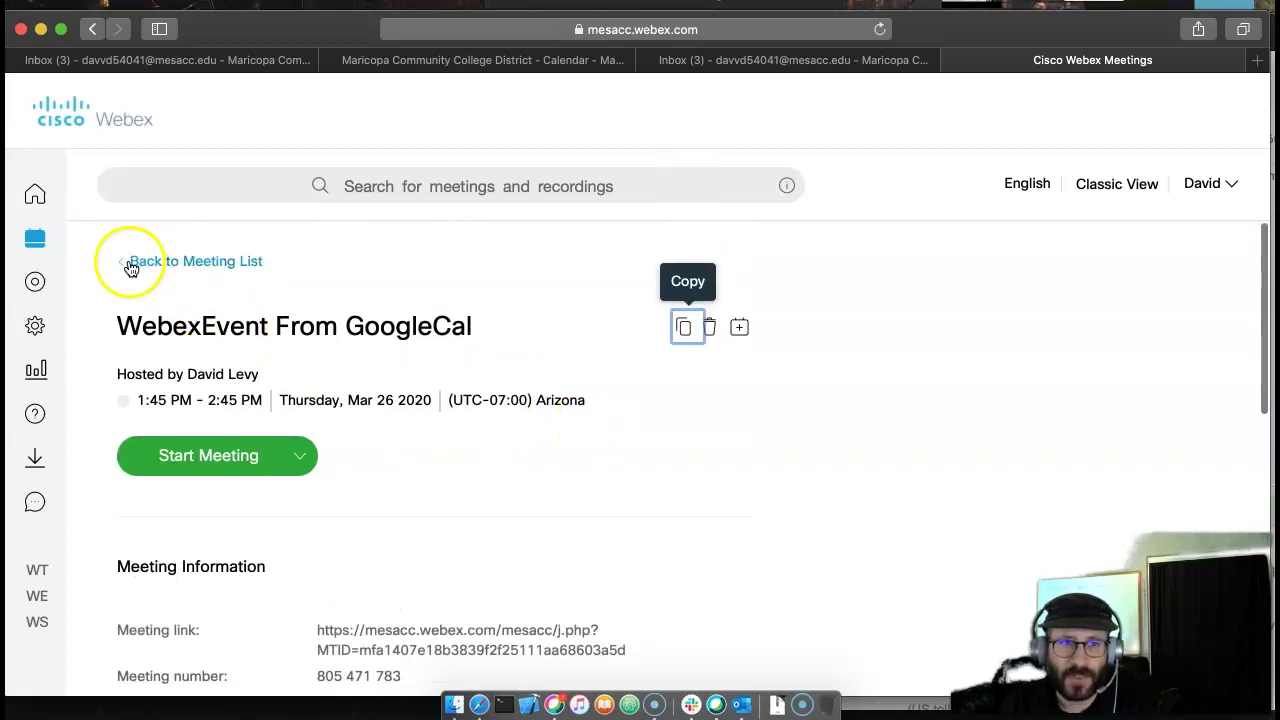
left_click(28, 194)
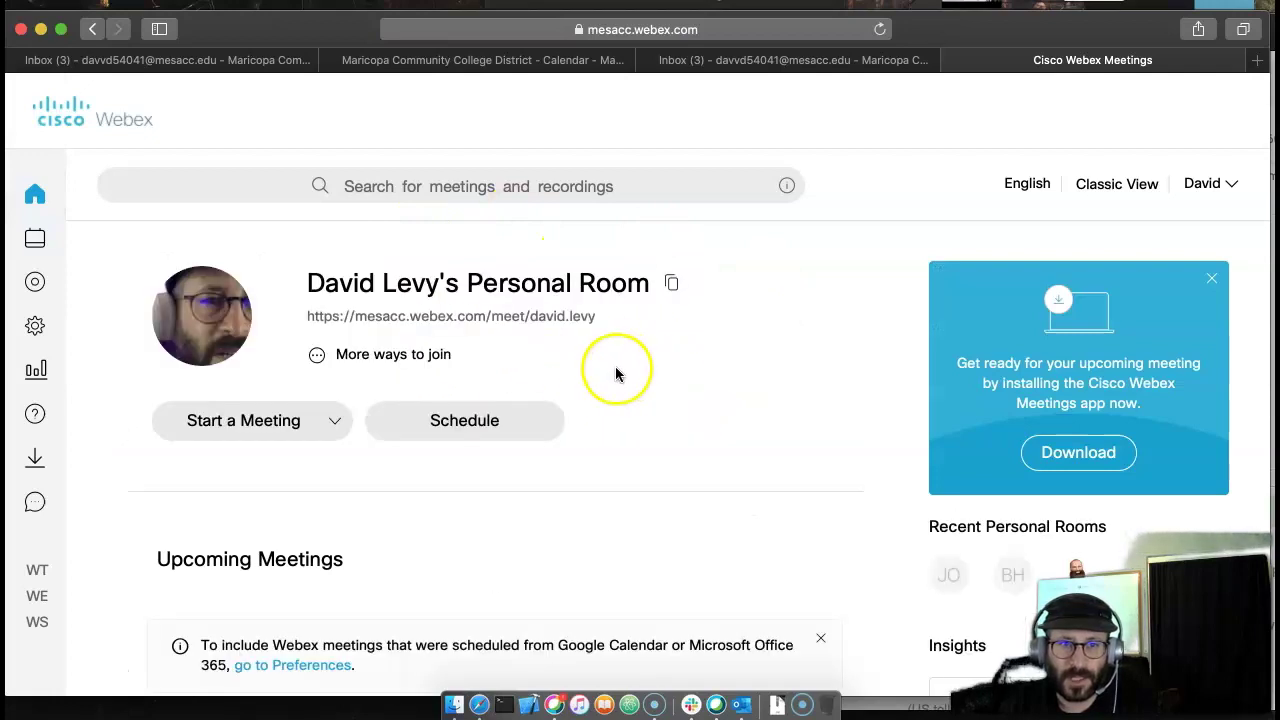
scroll(634, 428, "down", 1)
scroll(634, 428, "up", 1)
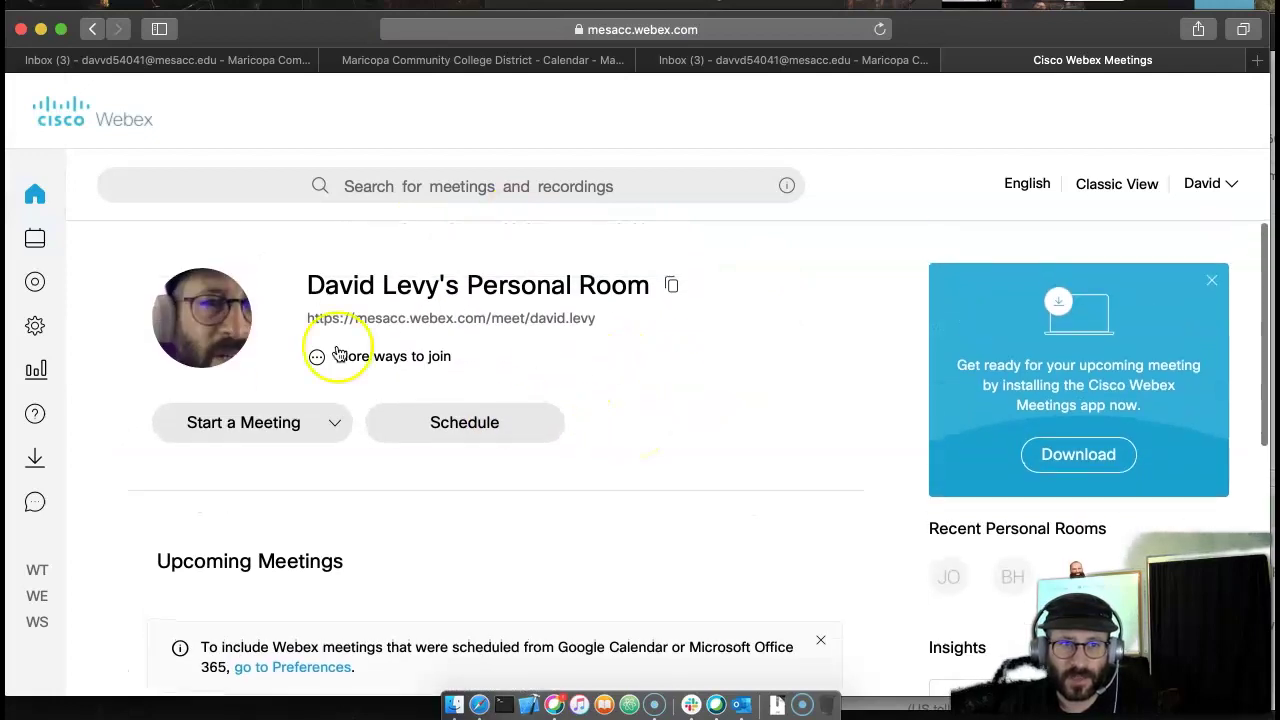
- Schedule a new Webex meeting with topic 'Webex Scheduled from mesacc.webex.com'
left_click(498, 424)
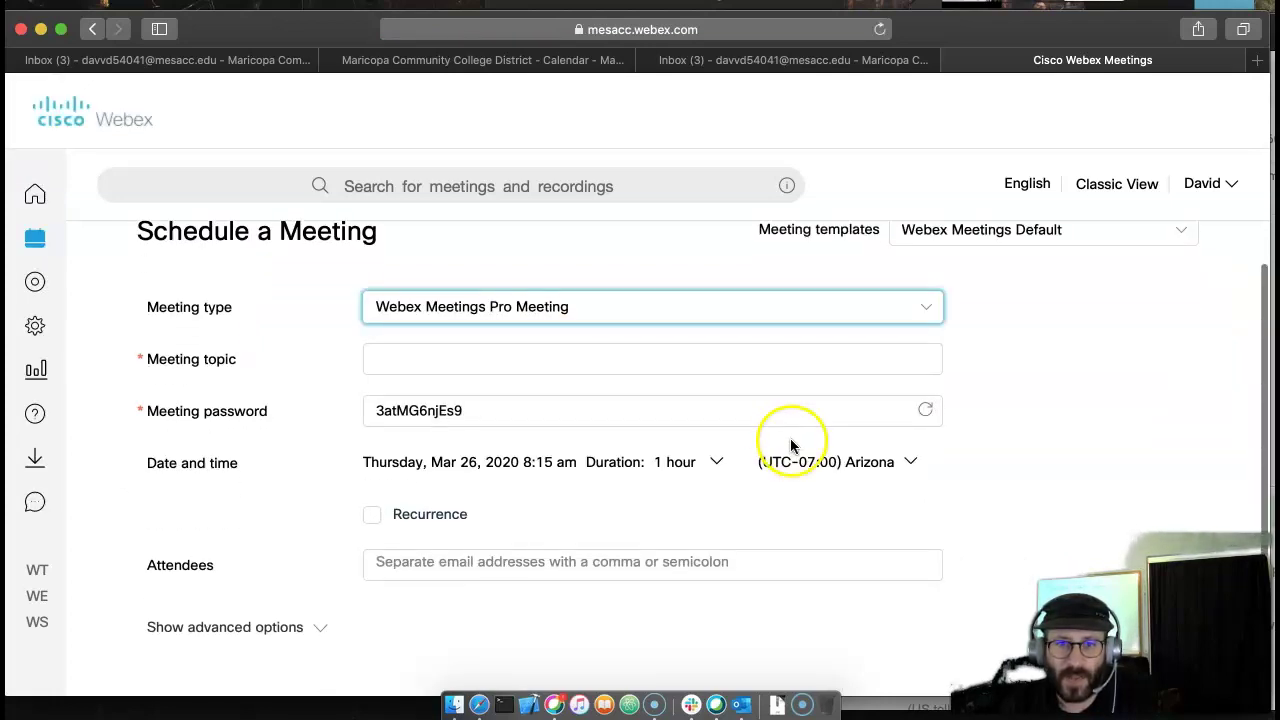
left_click(462, 355)
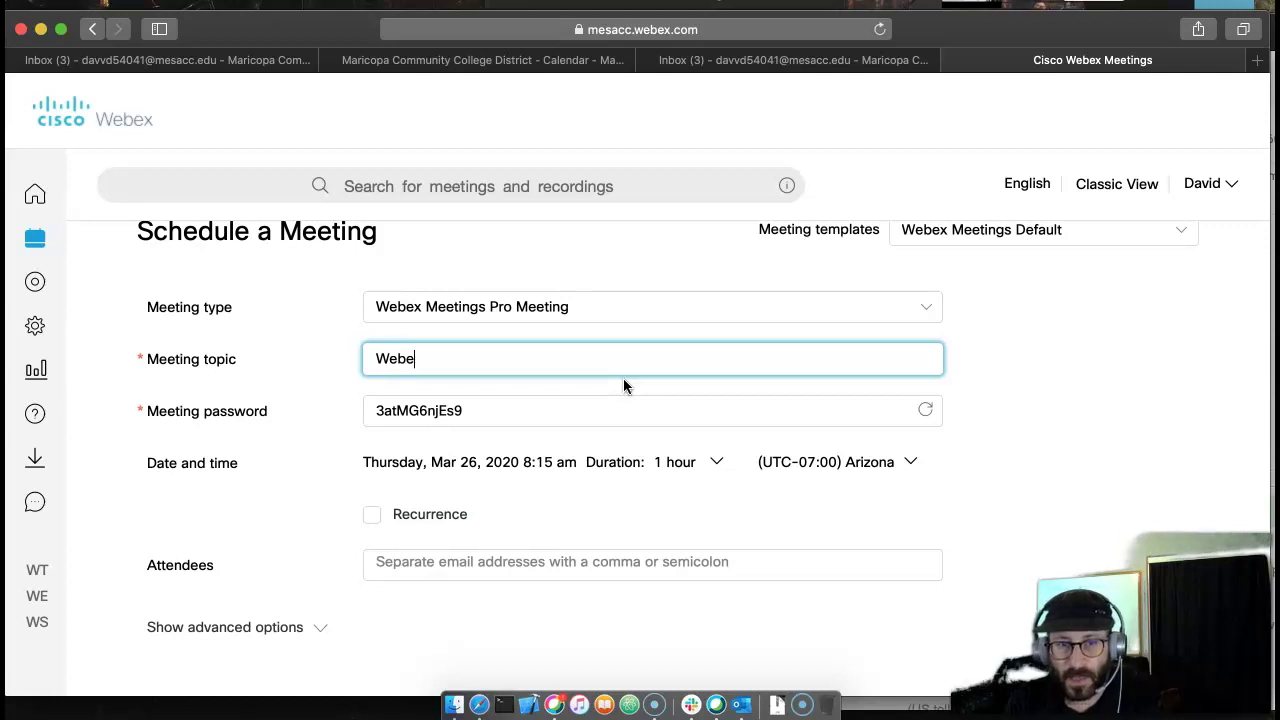
type("x Schedu")
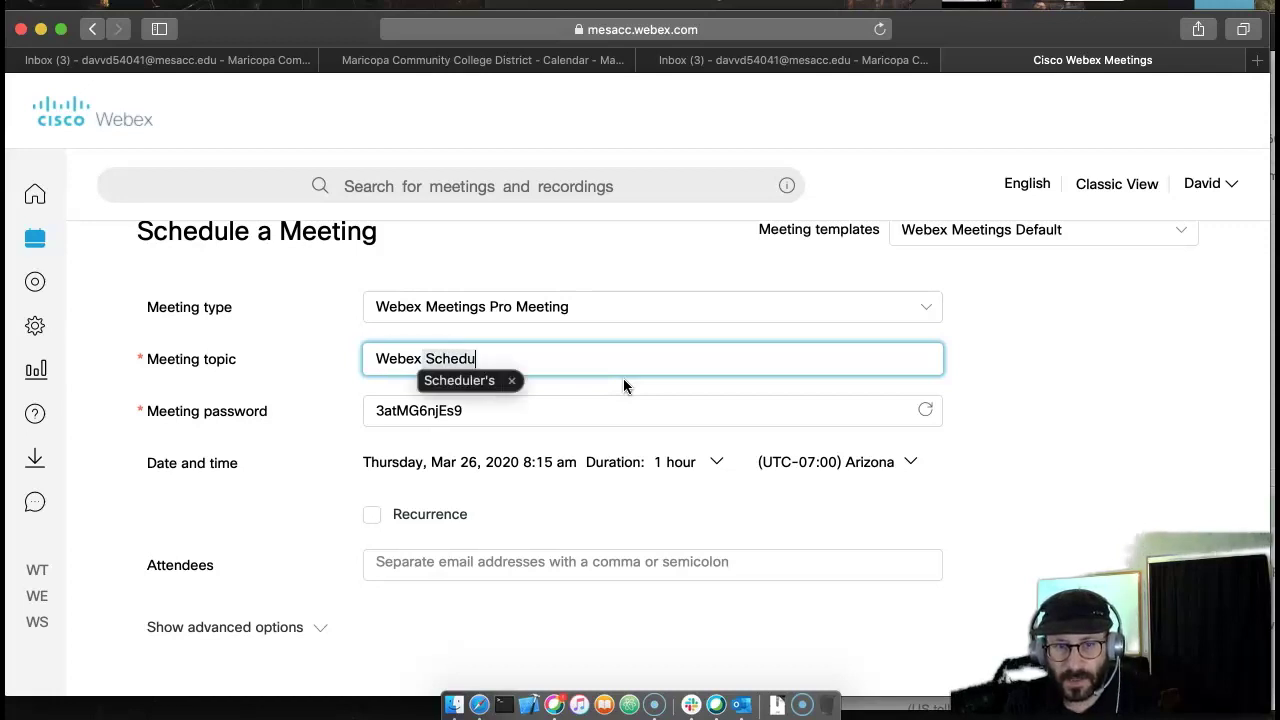
type("led from ")
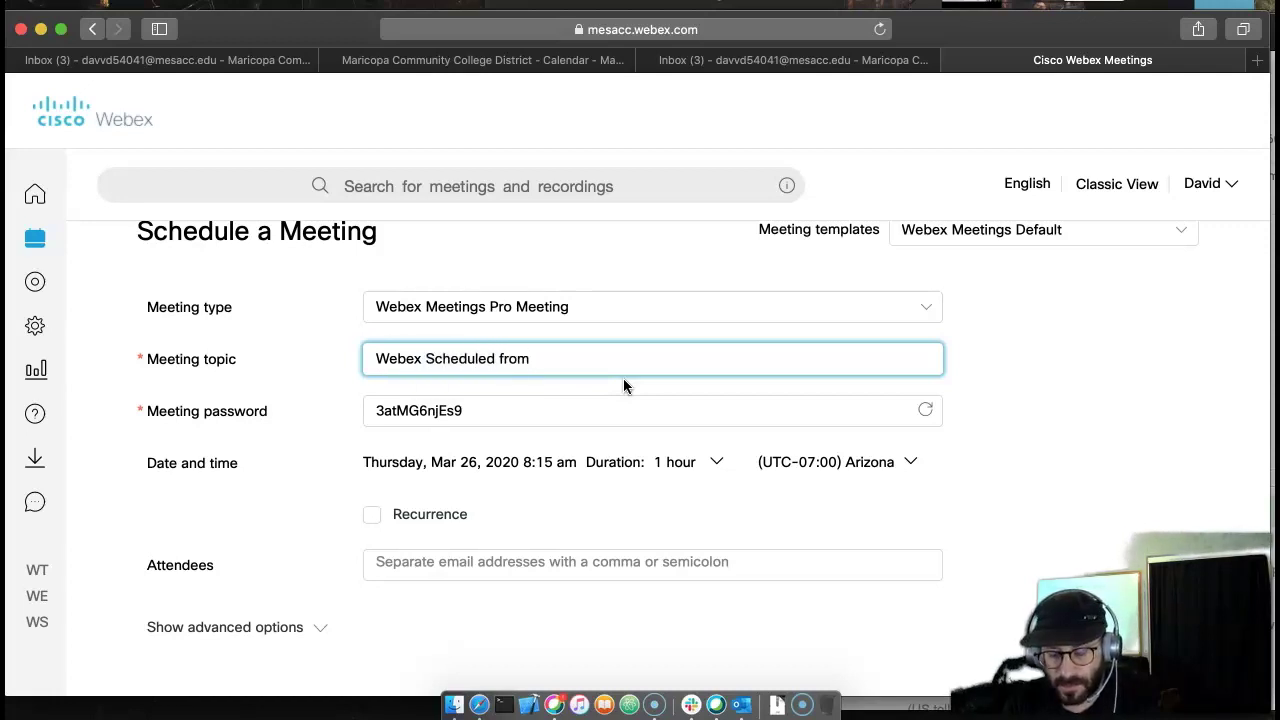
type("mesacc")
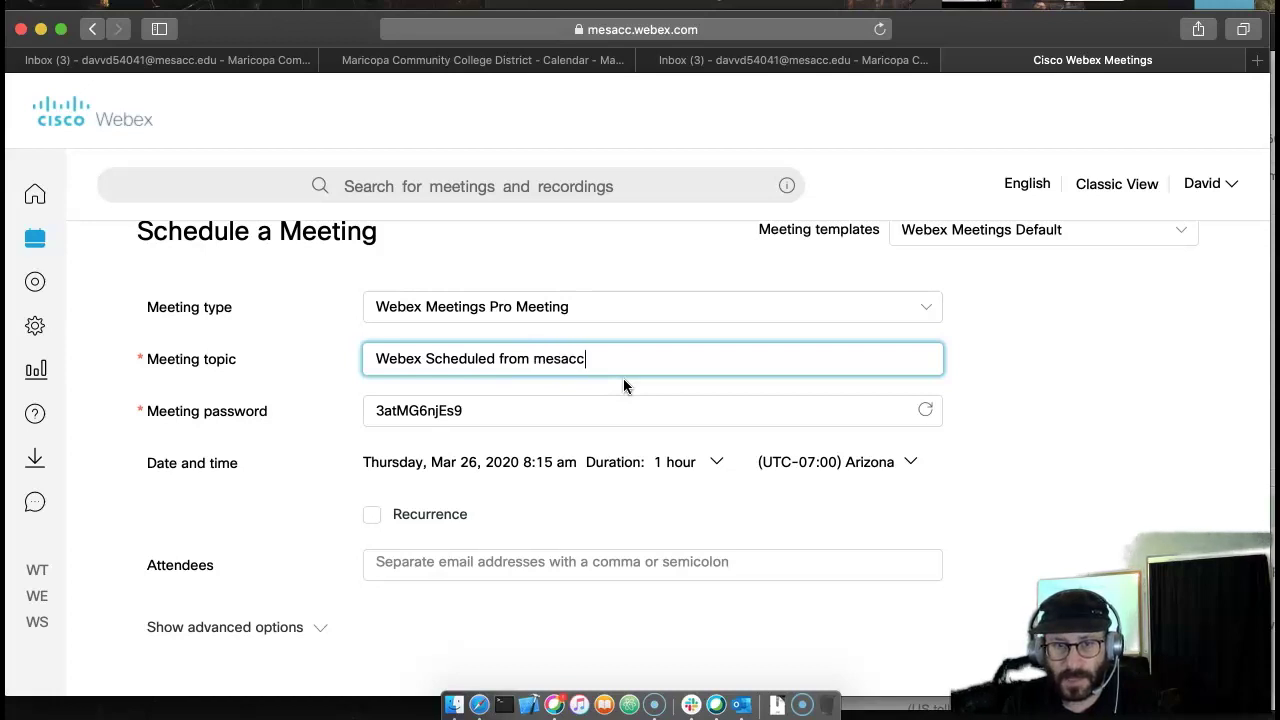
key("BackSpace")
type("w")
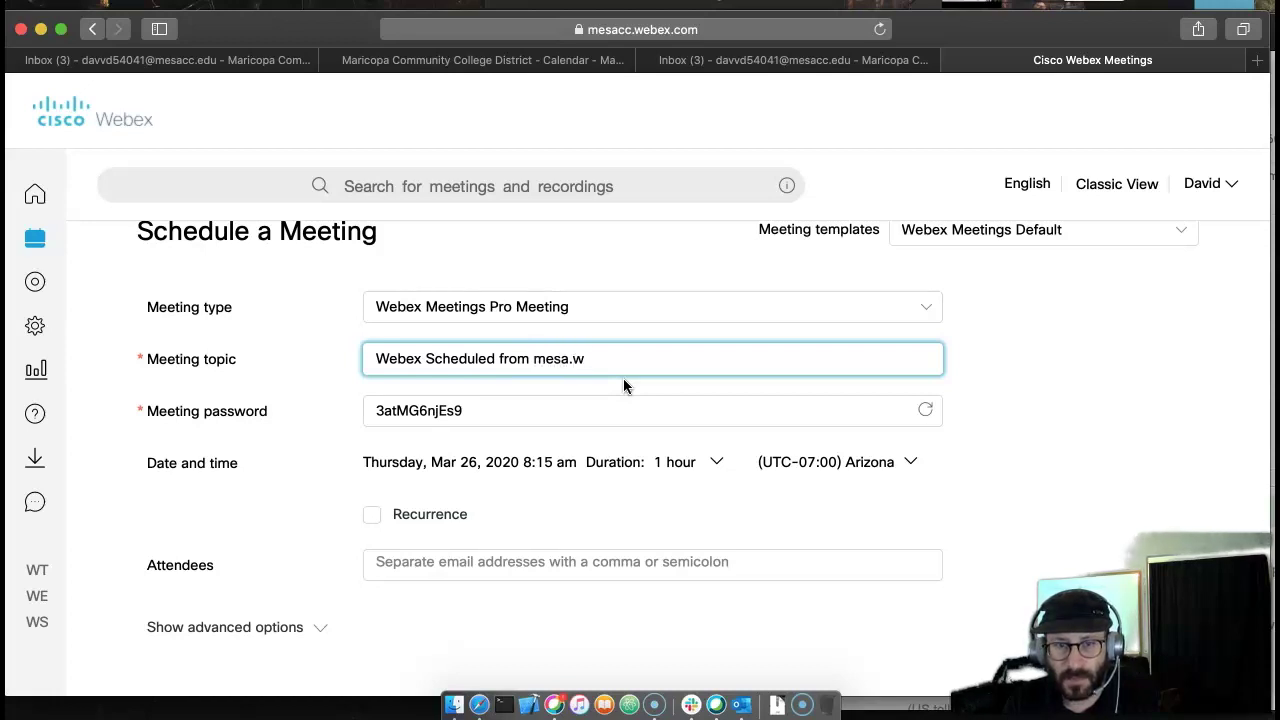
key("BackSpace")
type("cc.web")
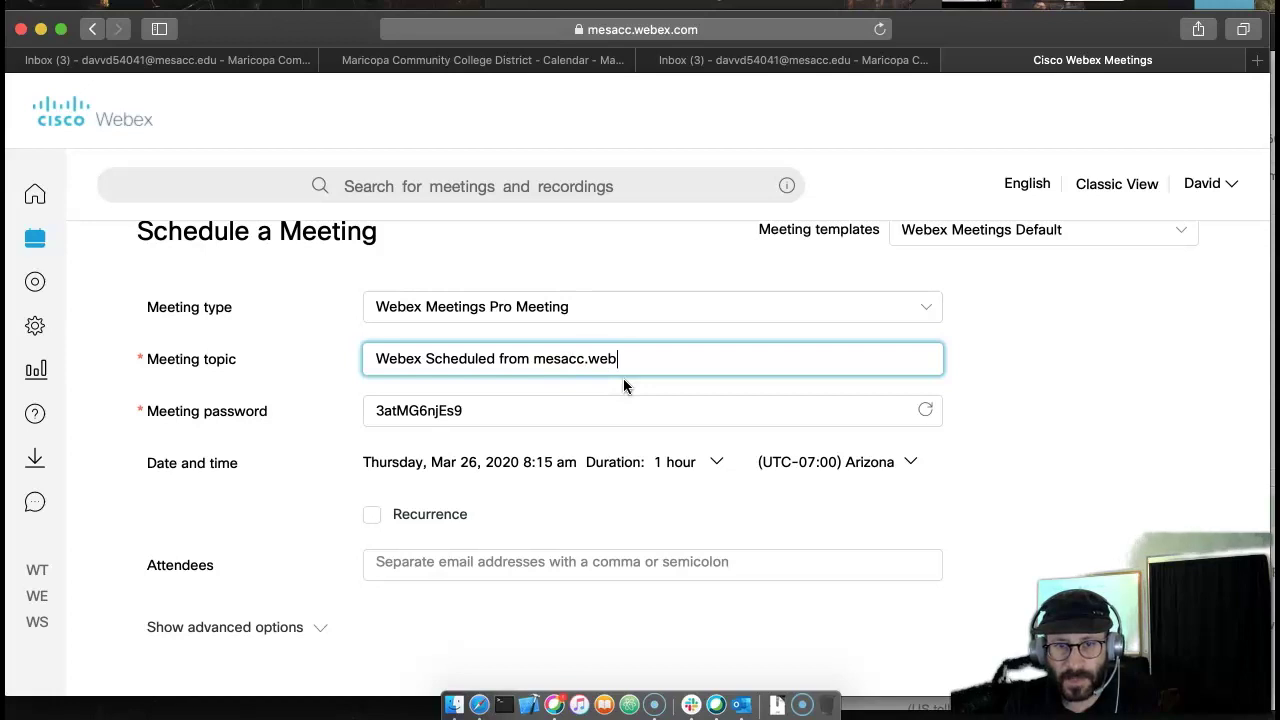
type("ex.com")
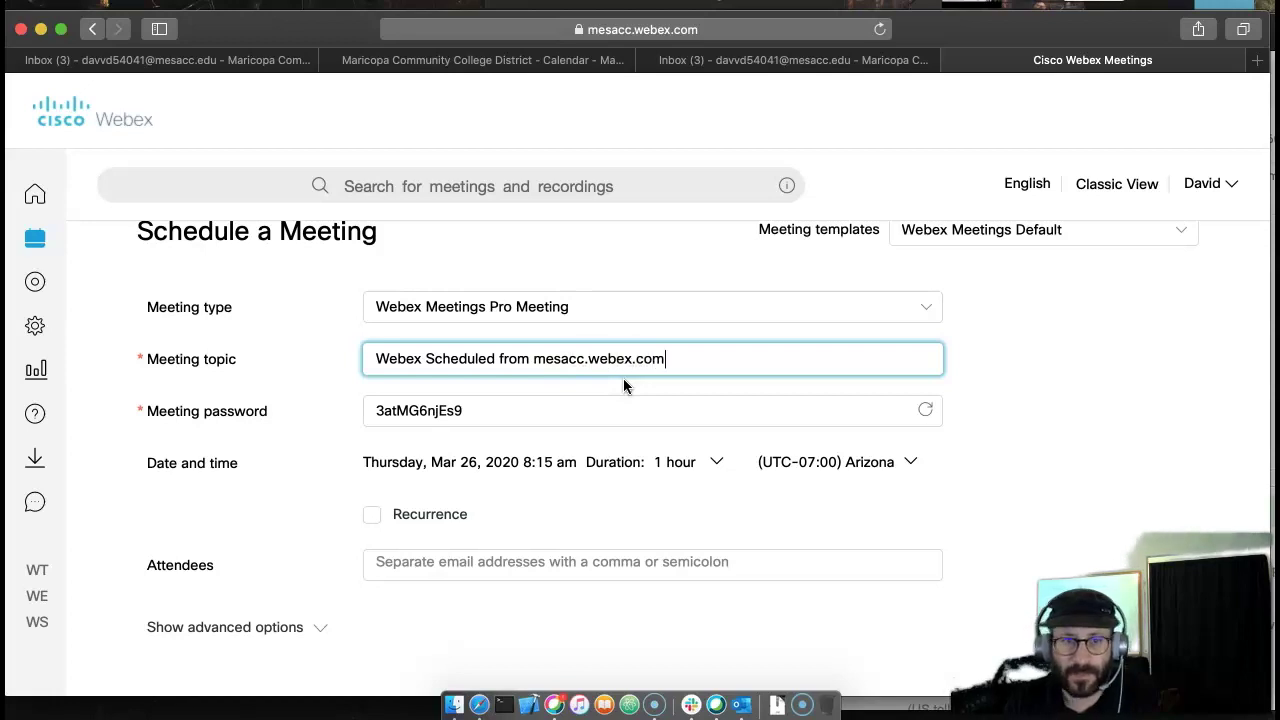
left_click(658, 409)
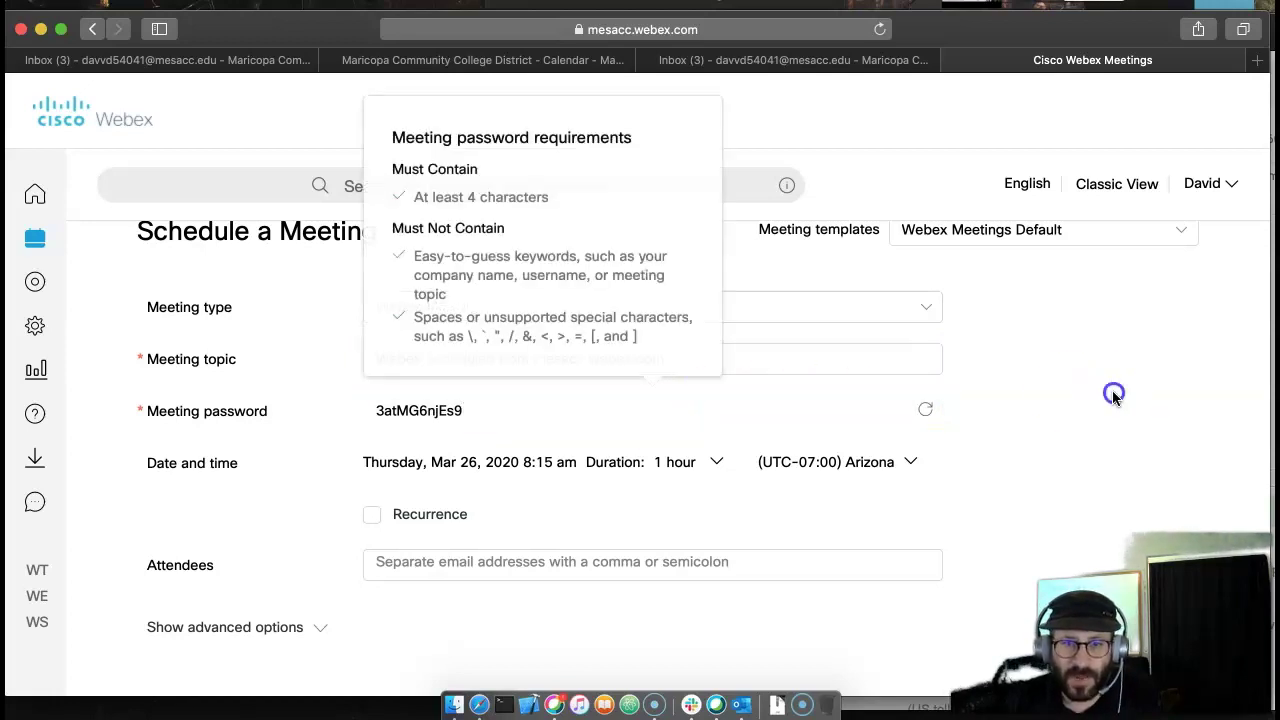
scroll(1100, 395, "down", 2)
scroll(1091, 393, "down", 1)
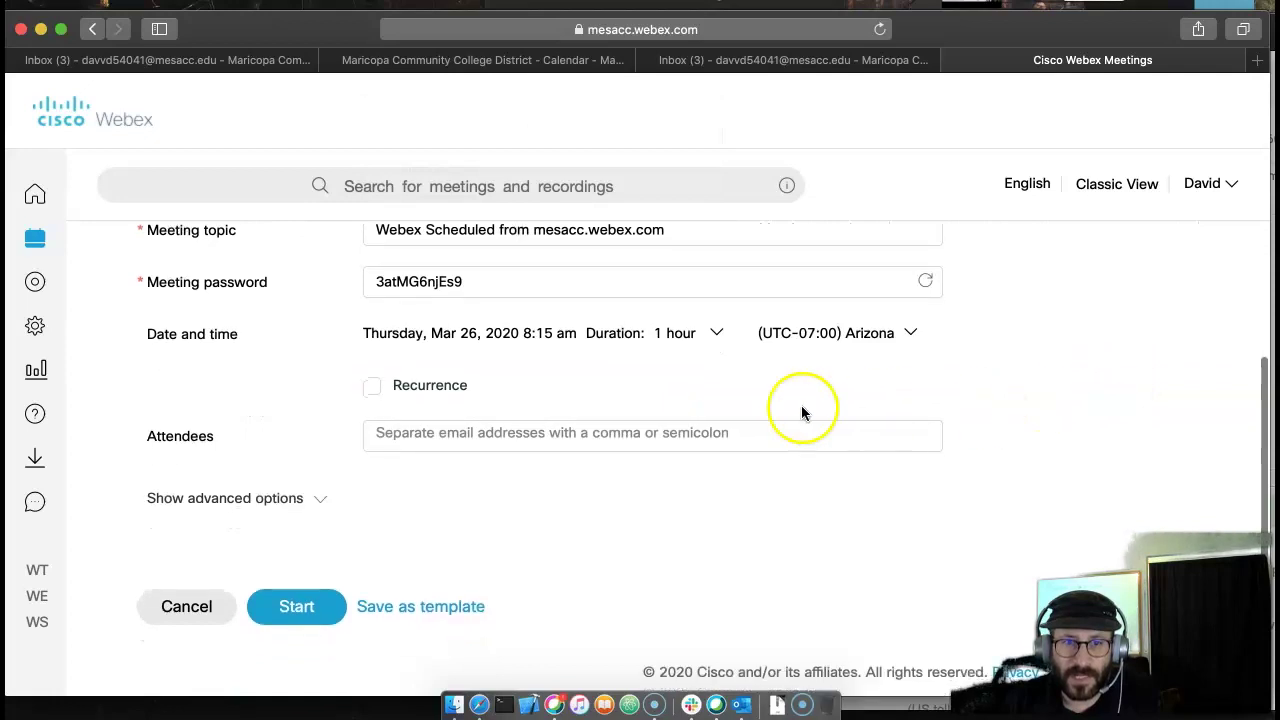
- Set the meeting date to Friday, Mar 27, 2020 and make it repeat weekly on Fridays
left_click(505, 340)
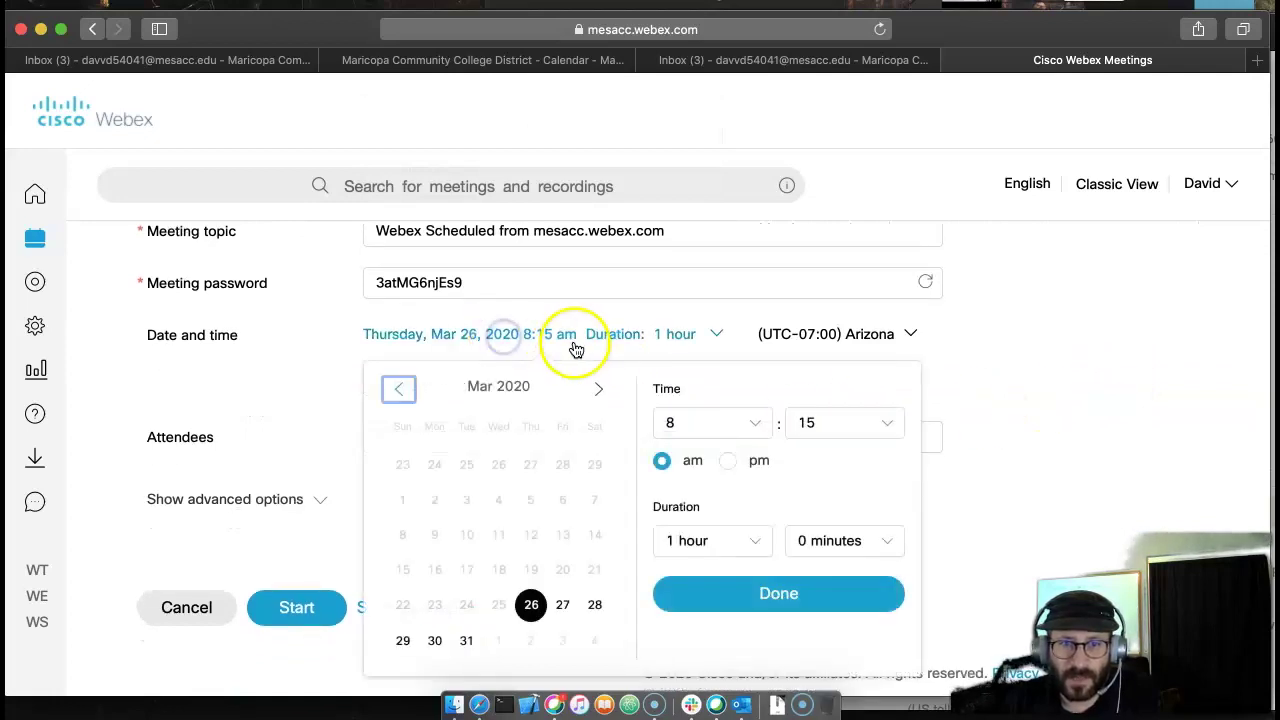
left_click(563, 603)
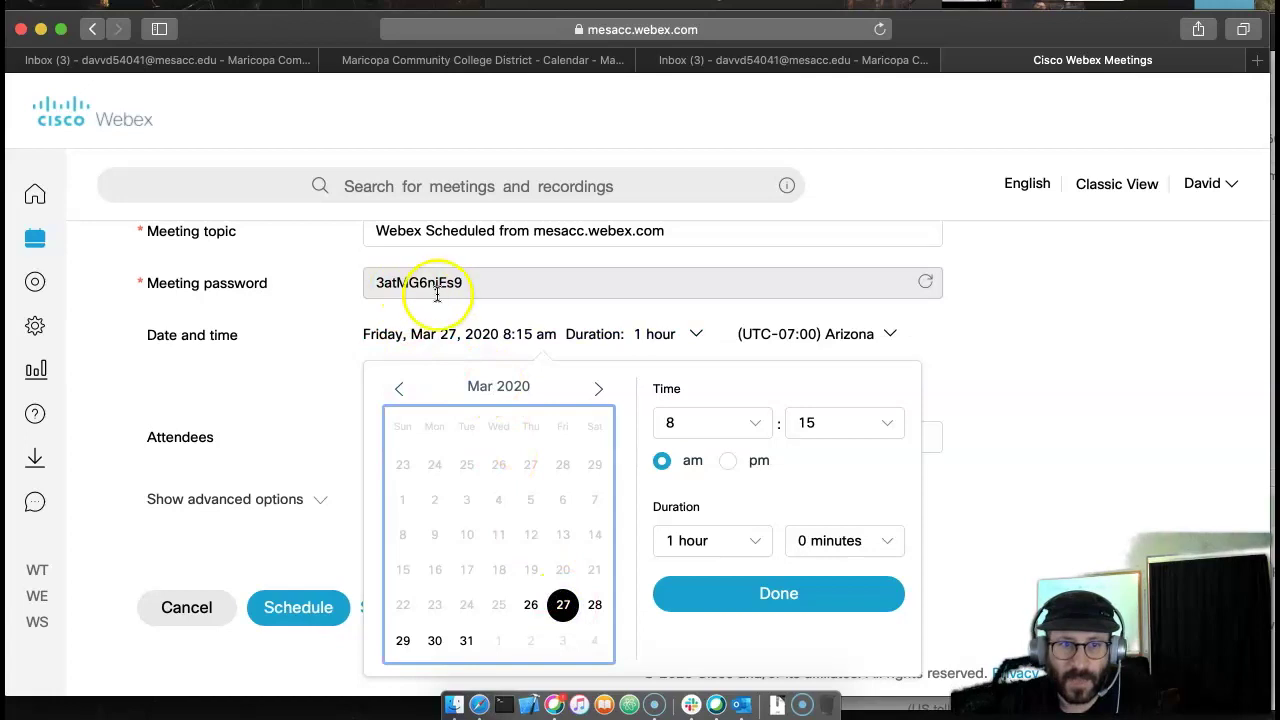
left_click(728, 600)
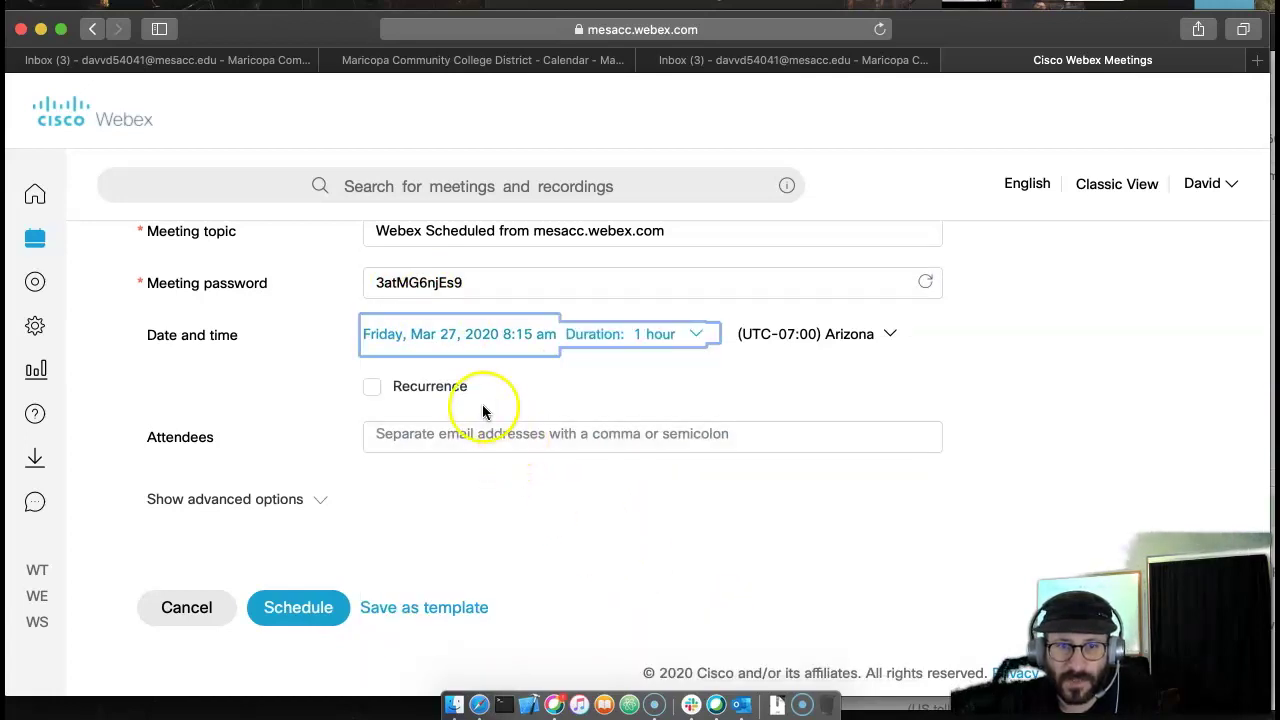
left_click(371, 389)
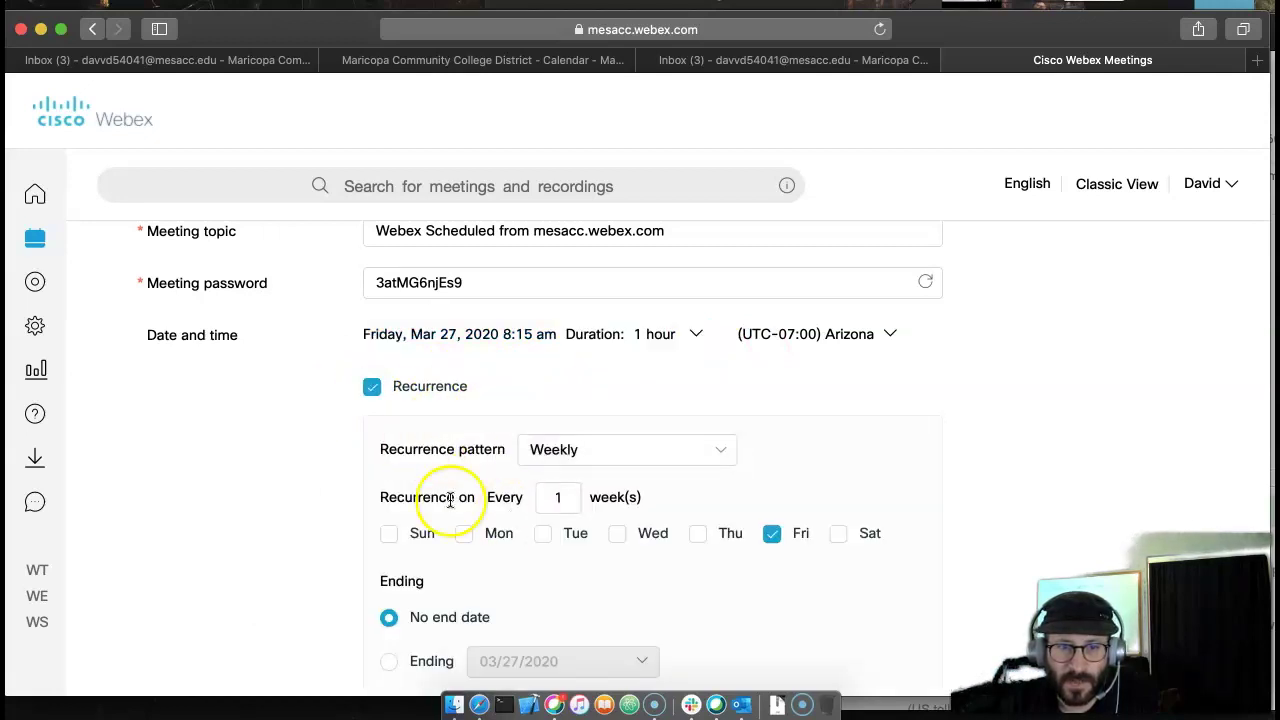
scroll(650, 550, "down", 2)
scroll(650, 550, "down", 3)
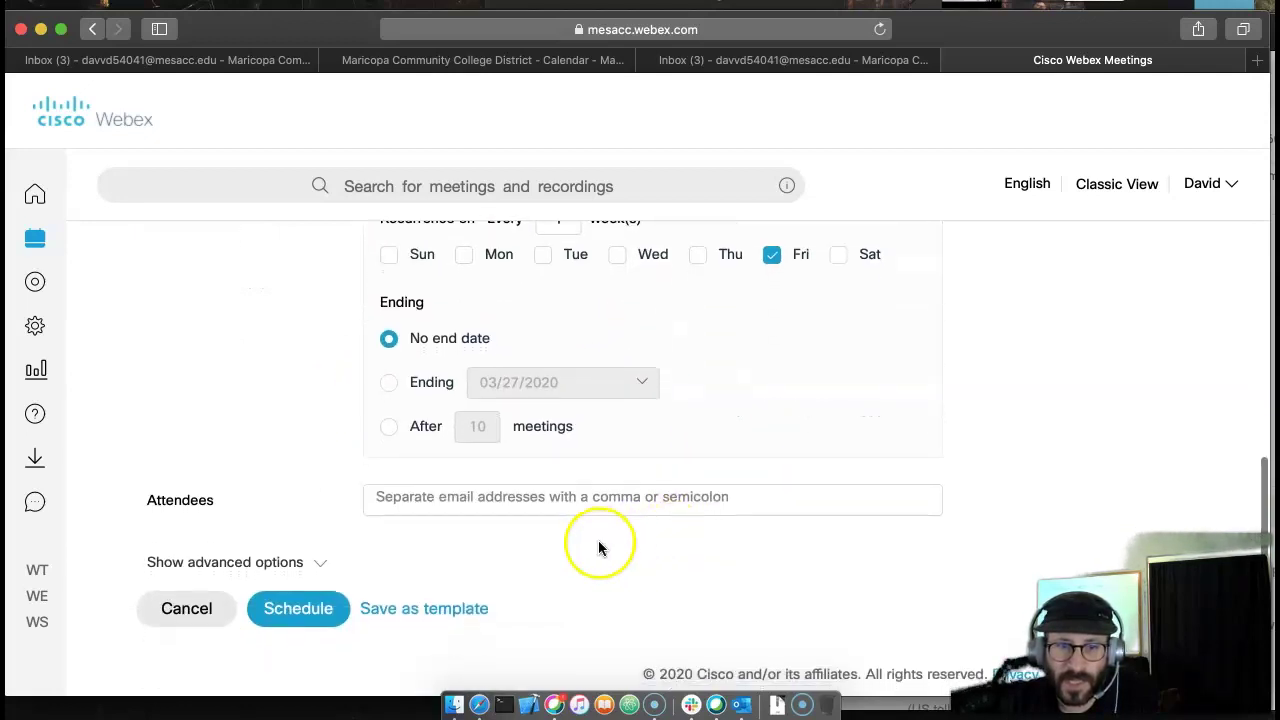
- Add one attendee by e-mail address and schedule the meeting
left_click(436, 498)
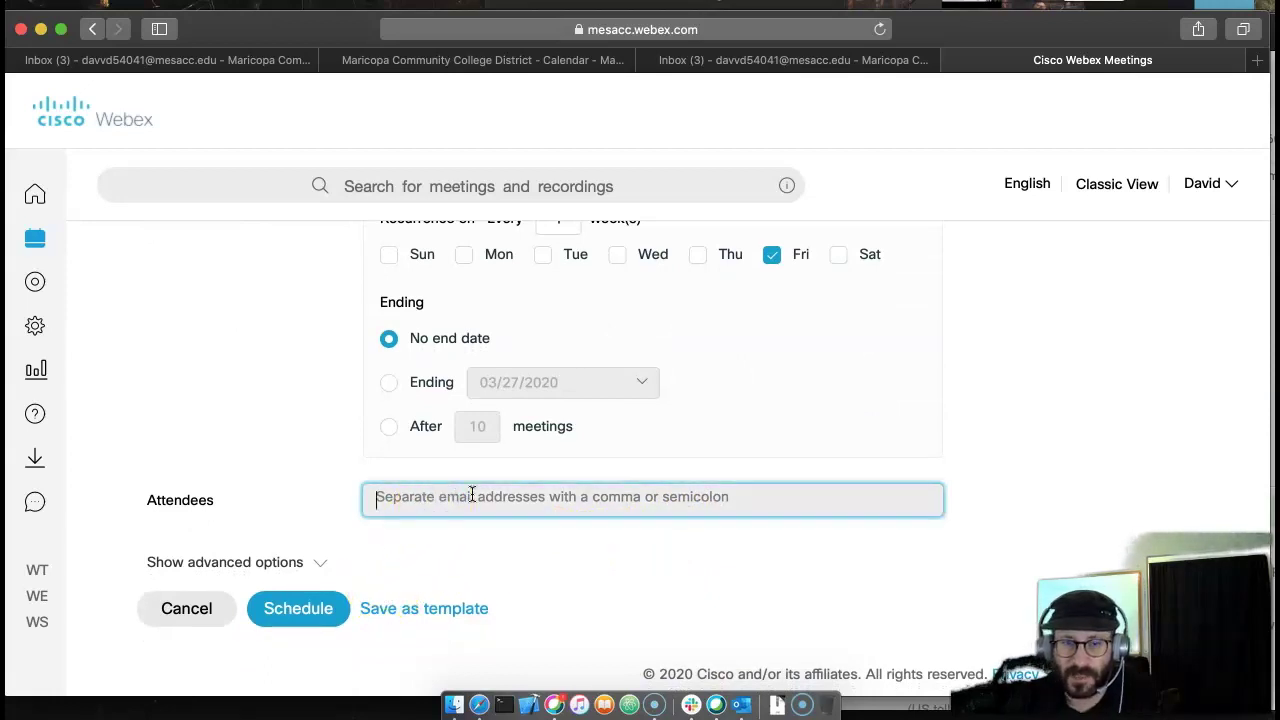
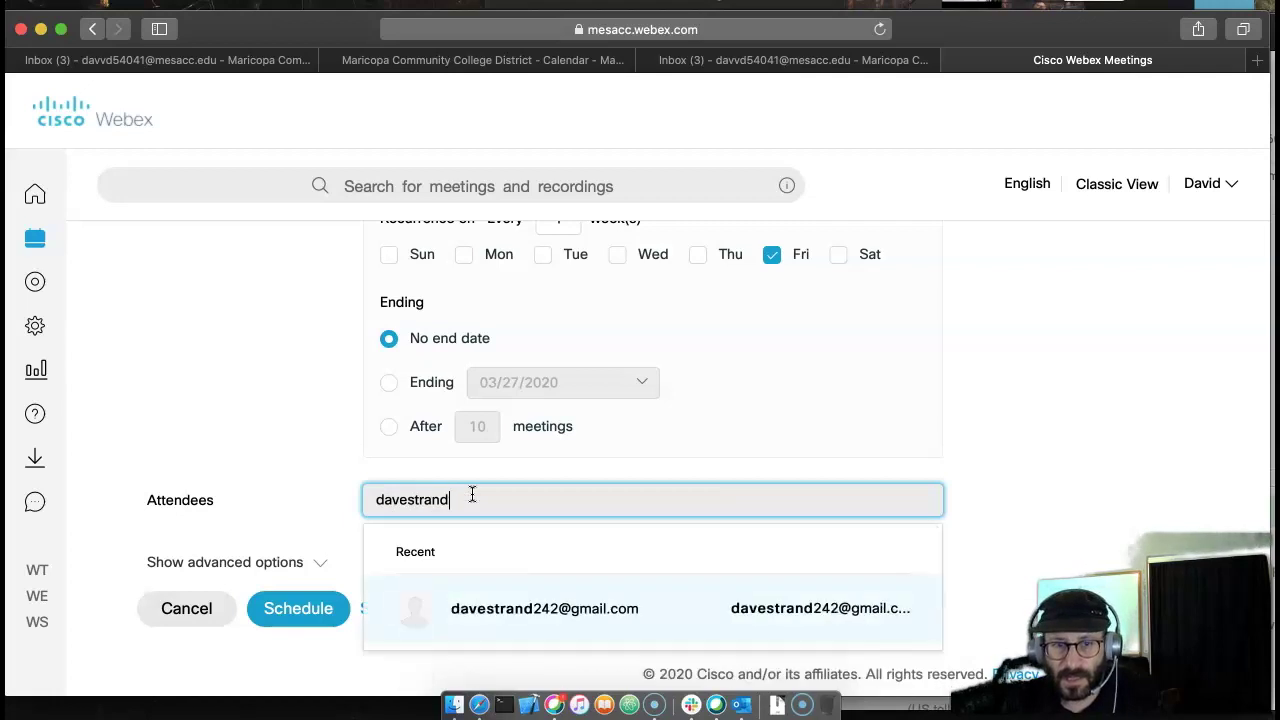
left_click(486, 608)
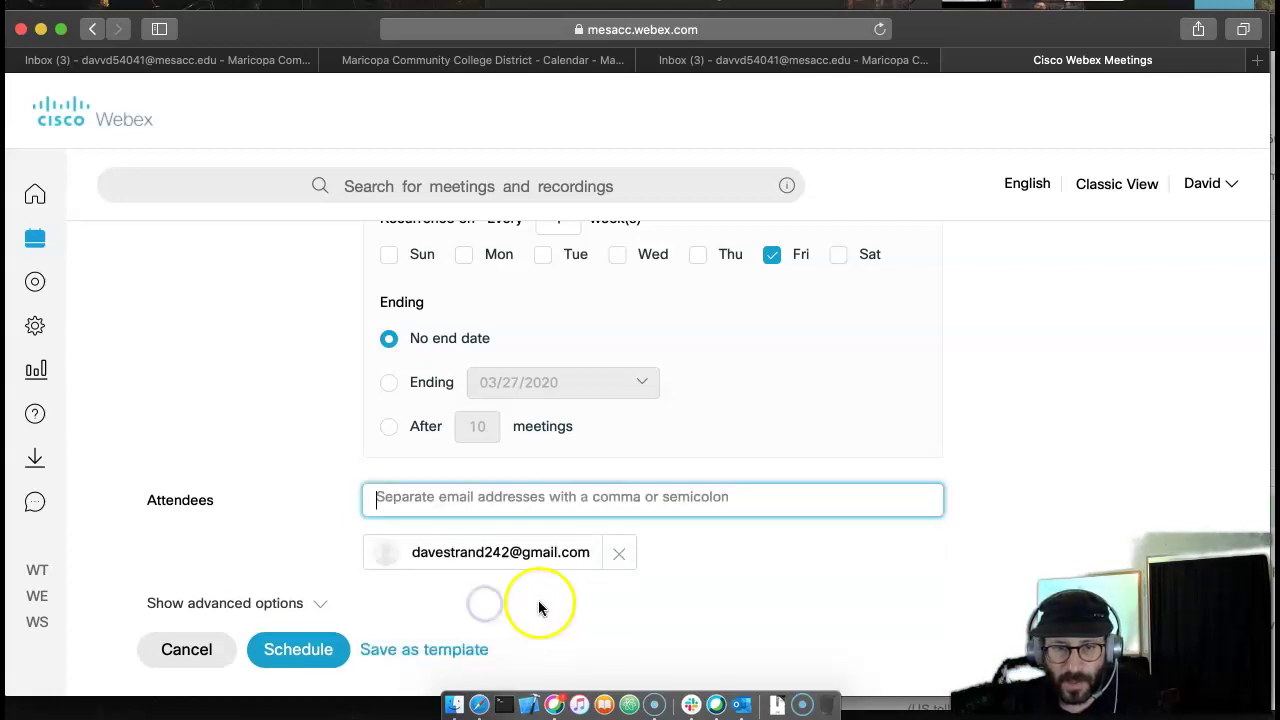
scroll(534, 596, "down", 1)
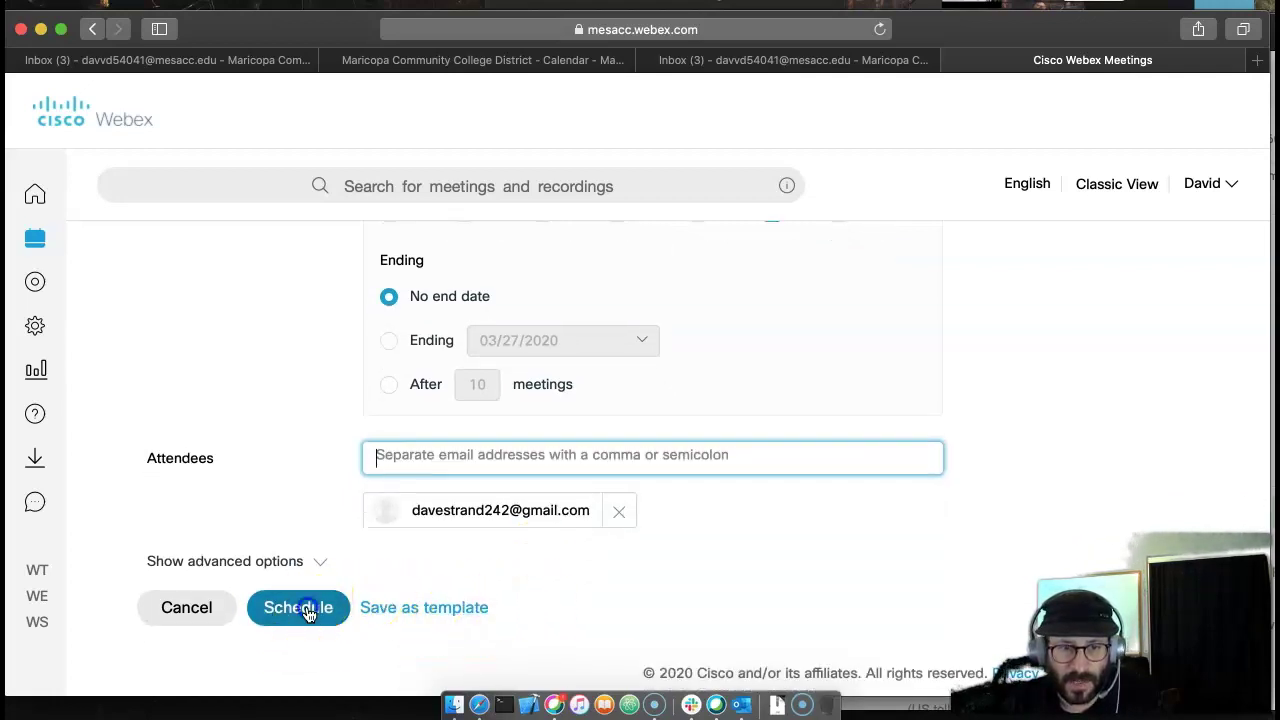
left_click(308, 610)
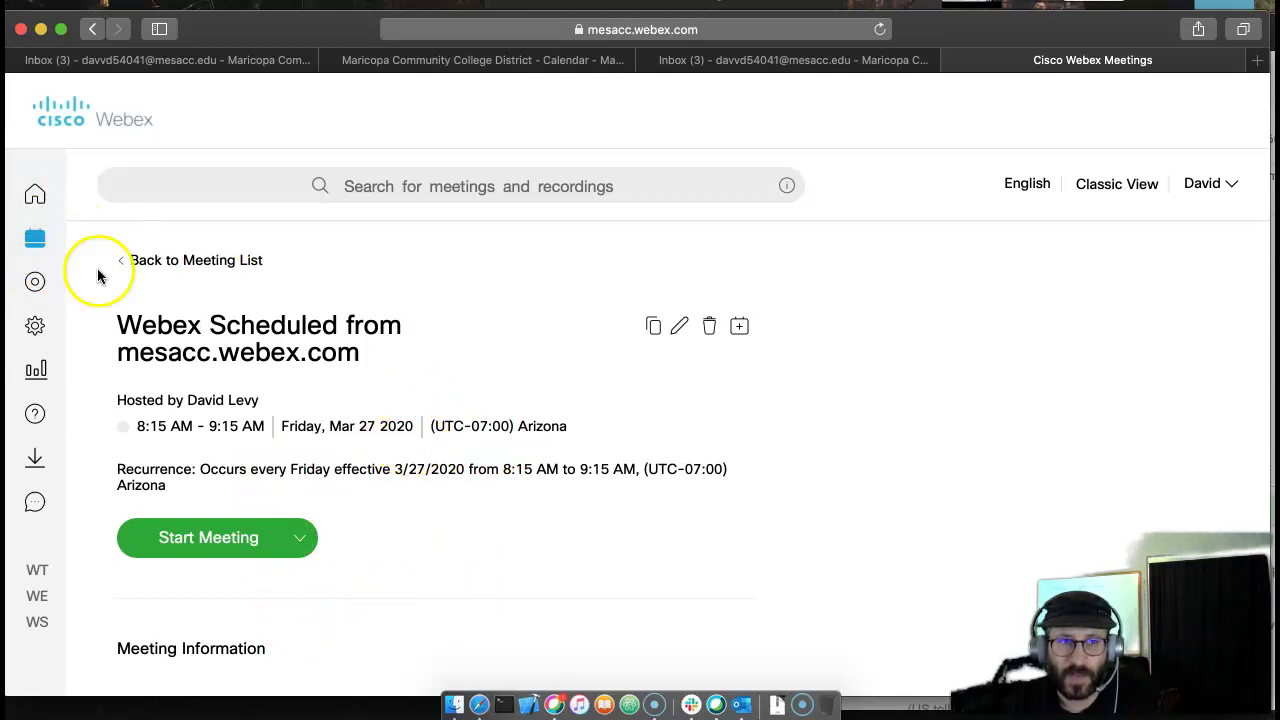
scroll(455, 522, "down", 1)
scroll(455, 526, "up", 1)
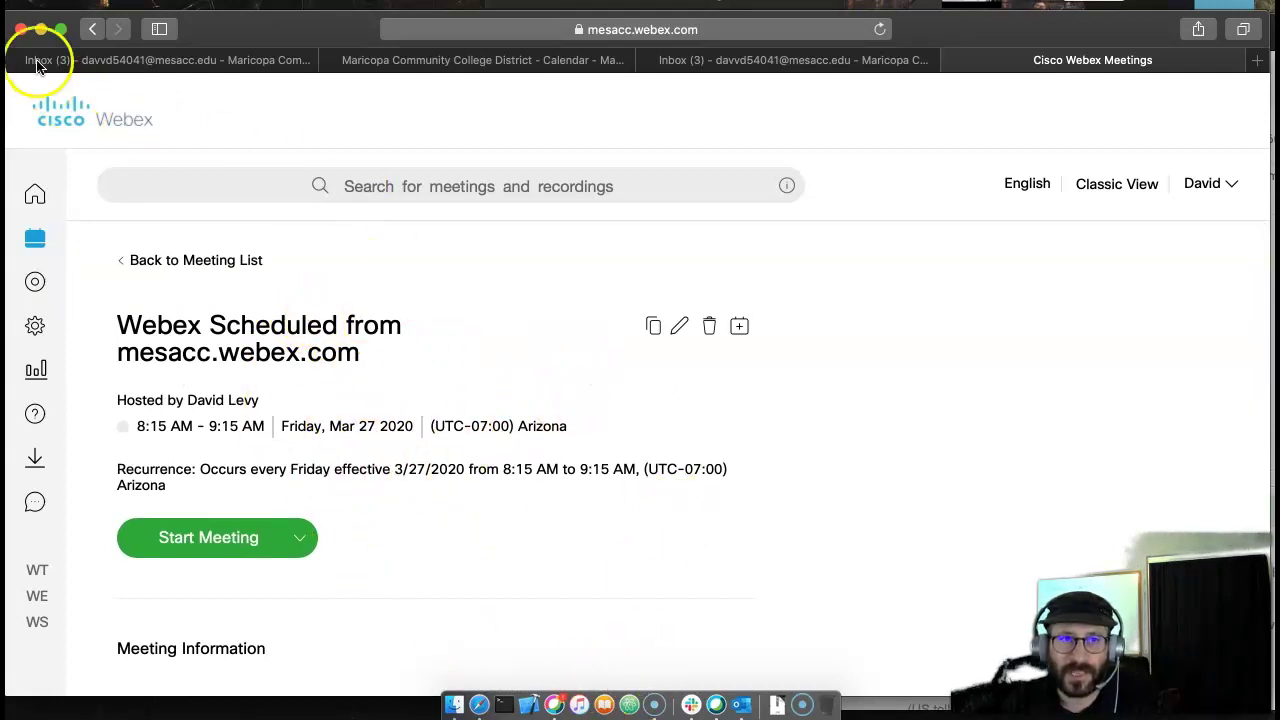
left_click(40, 29)
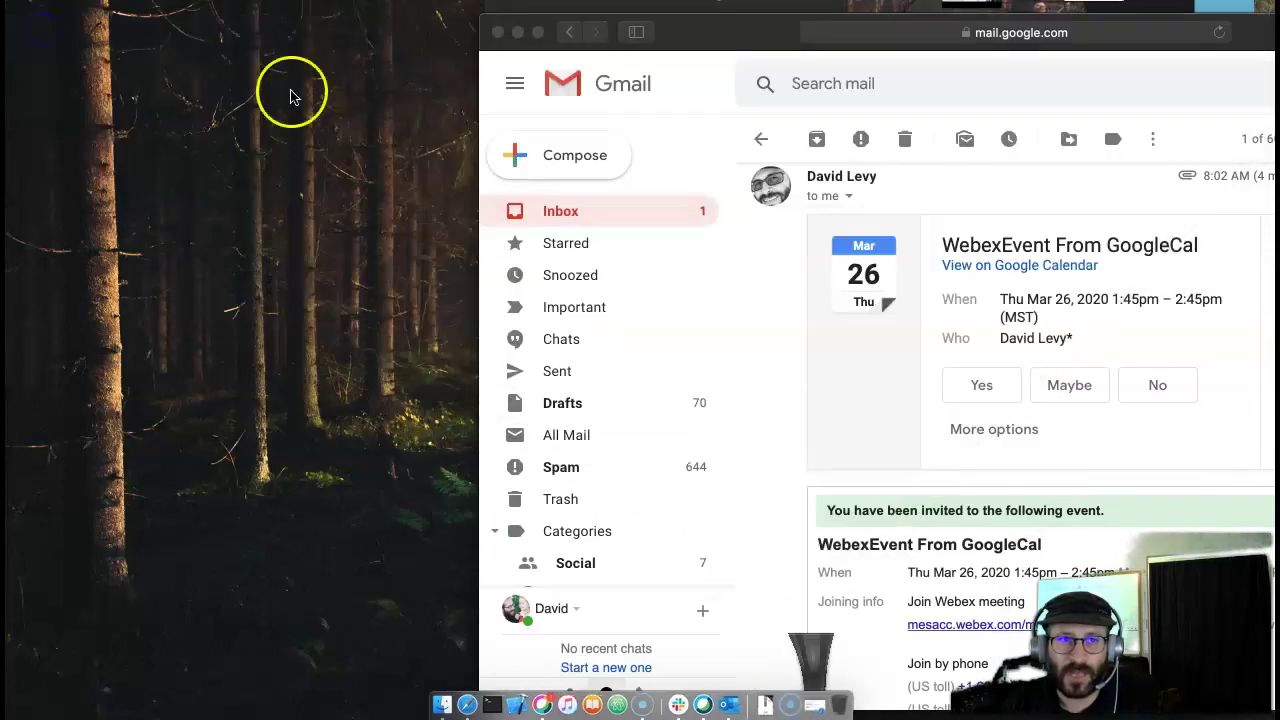
left_click(666, 91)
left_click(669, 215)
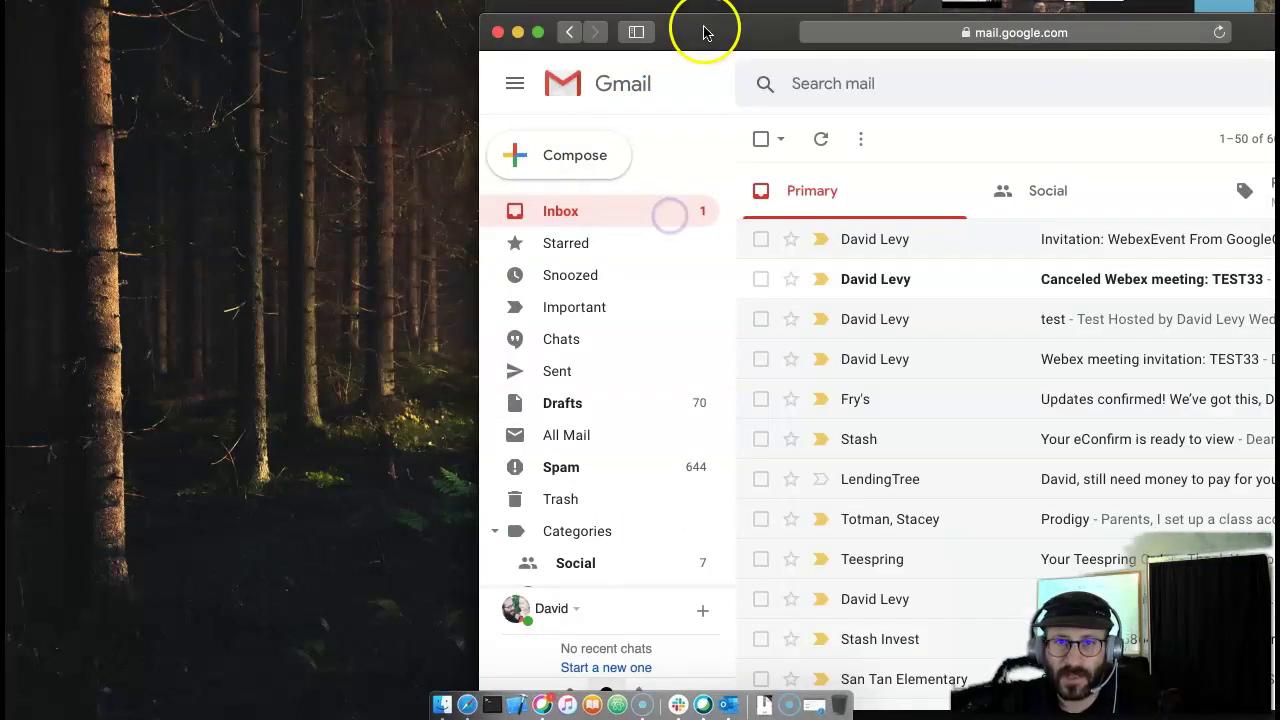
left_click_drag(706, 34, 271, 14)
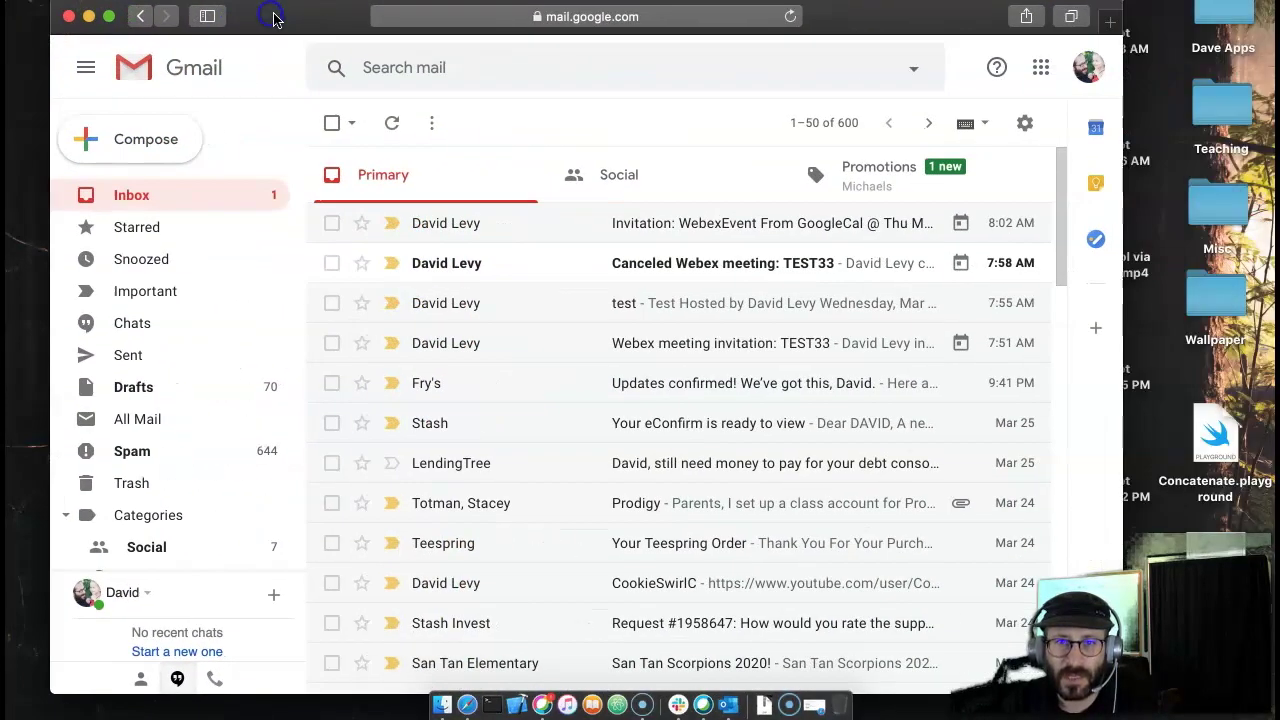
- Delete the 'Canceled Webex meeting: TEST33' email and open the new Webex invitation
left_click(712, 277)
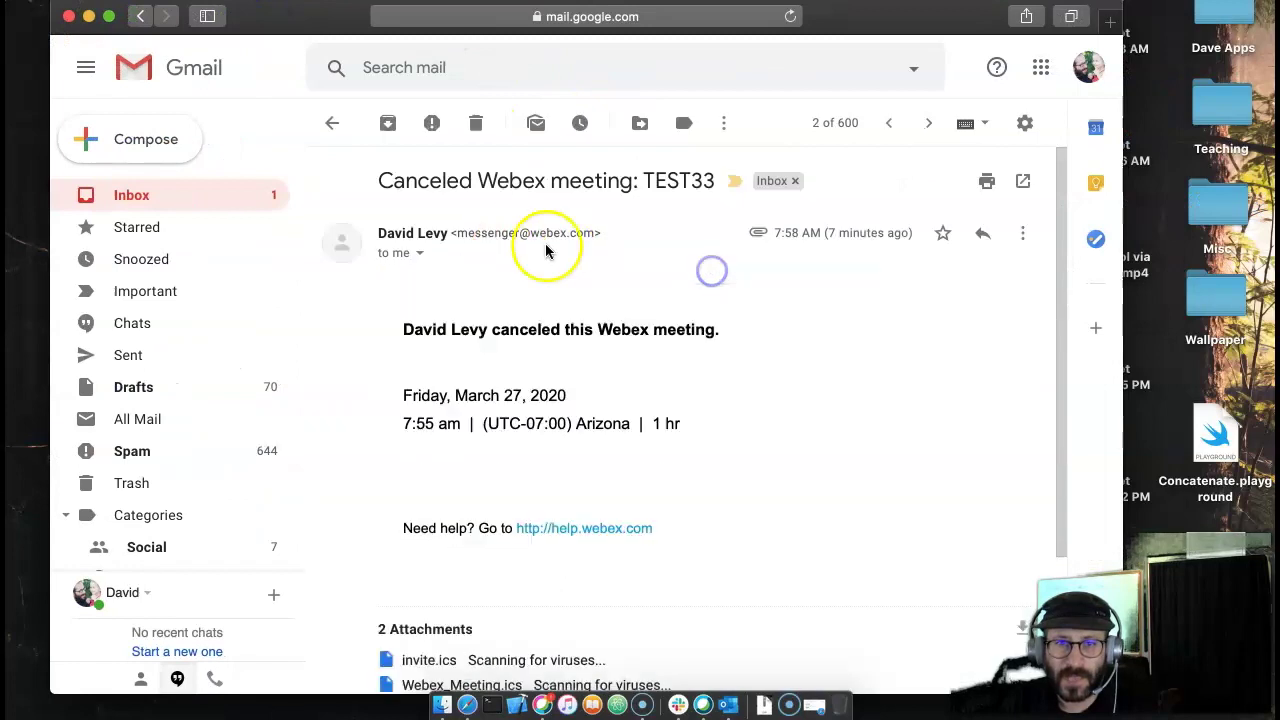
left_click(479, 124)
left_click(167, 202)
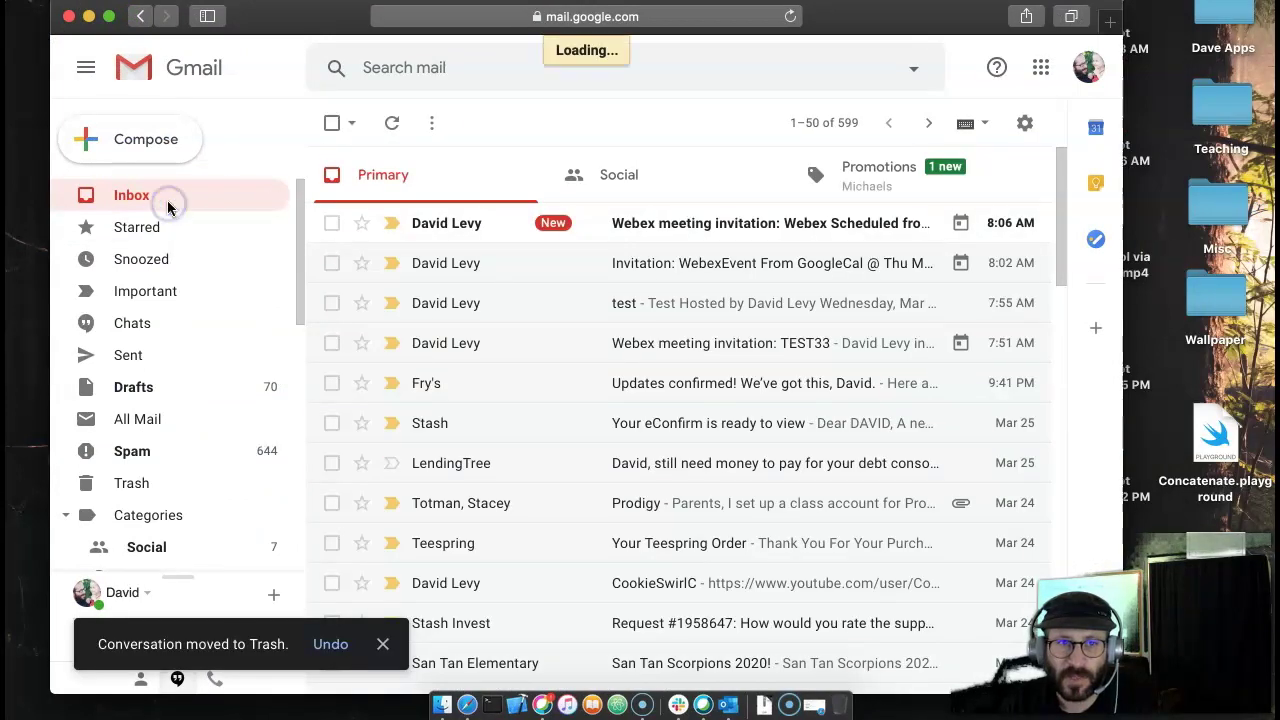
left_click(733, 223)
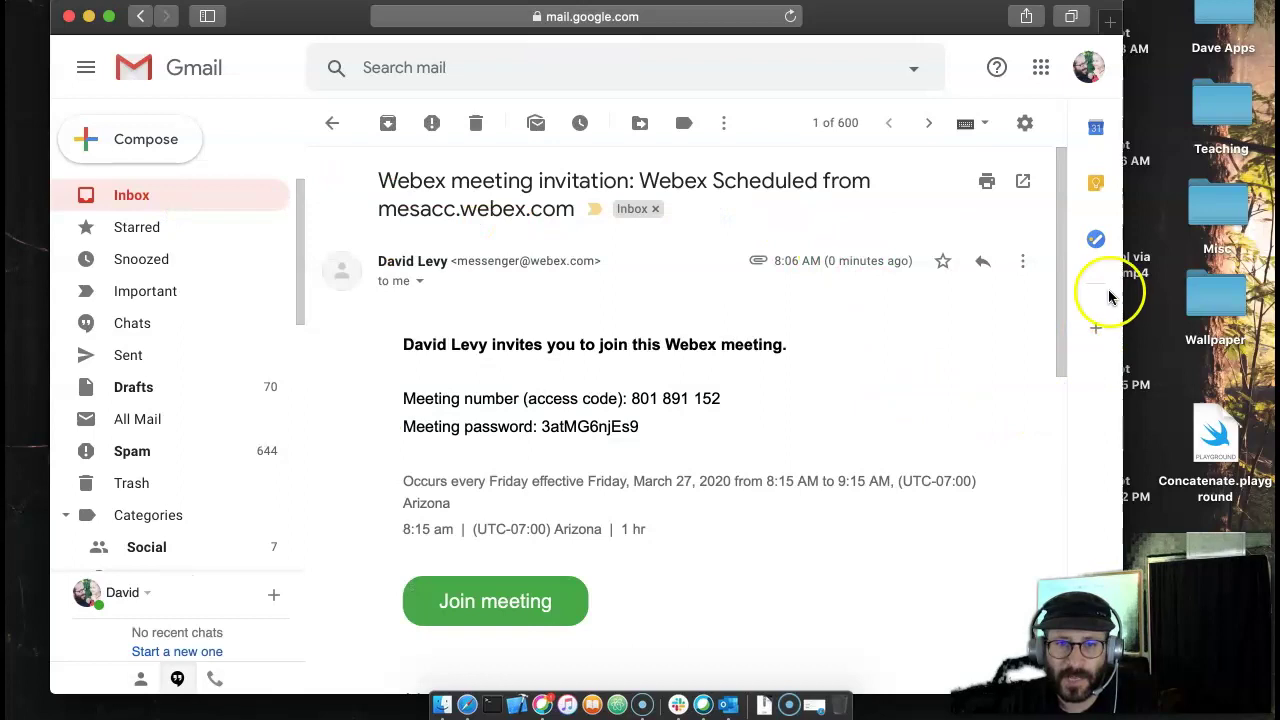
- Read through the invitation's schedule, meeting number and password details
left_click_drag(1121, 202, 1258, 202)
scroll(790, 395, "down", 5)
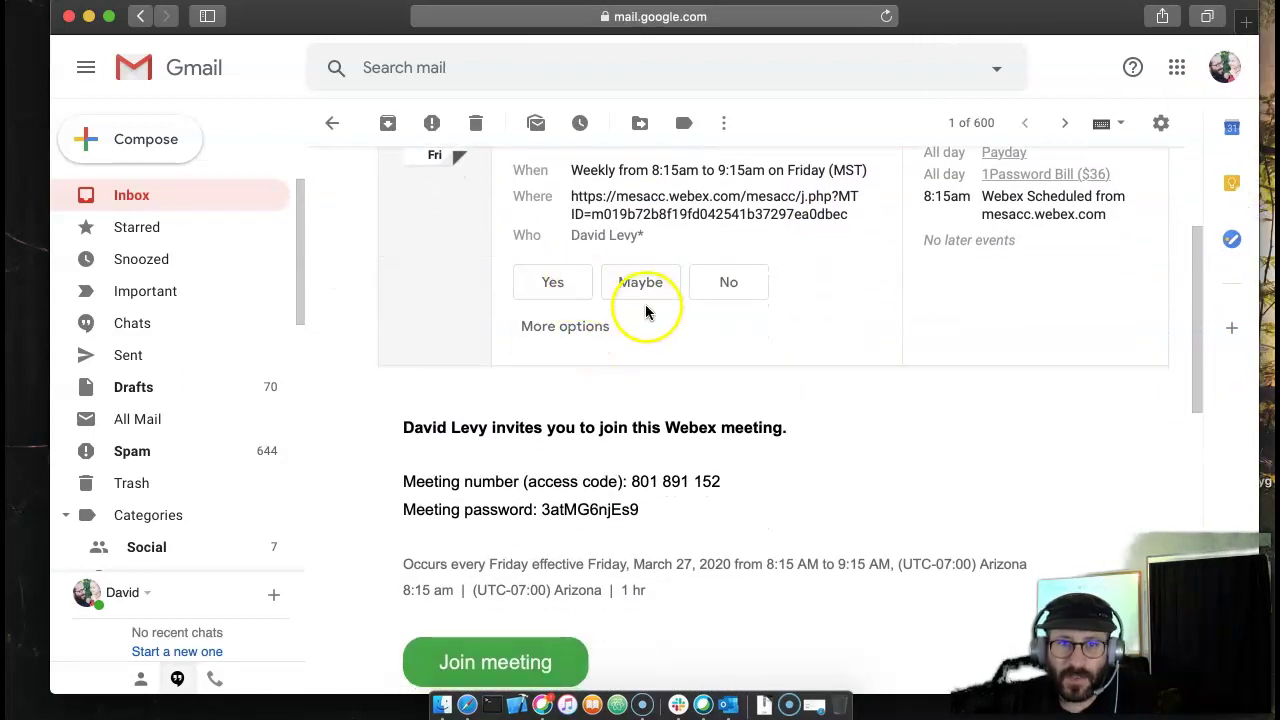
scroll(560, 340, "up", 3)
scroll(580, 348, "down", 4)
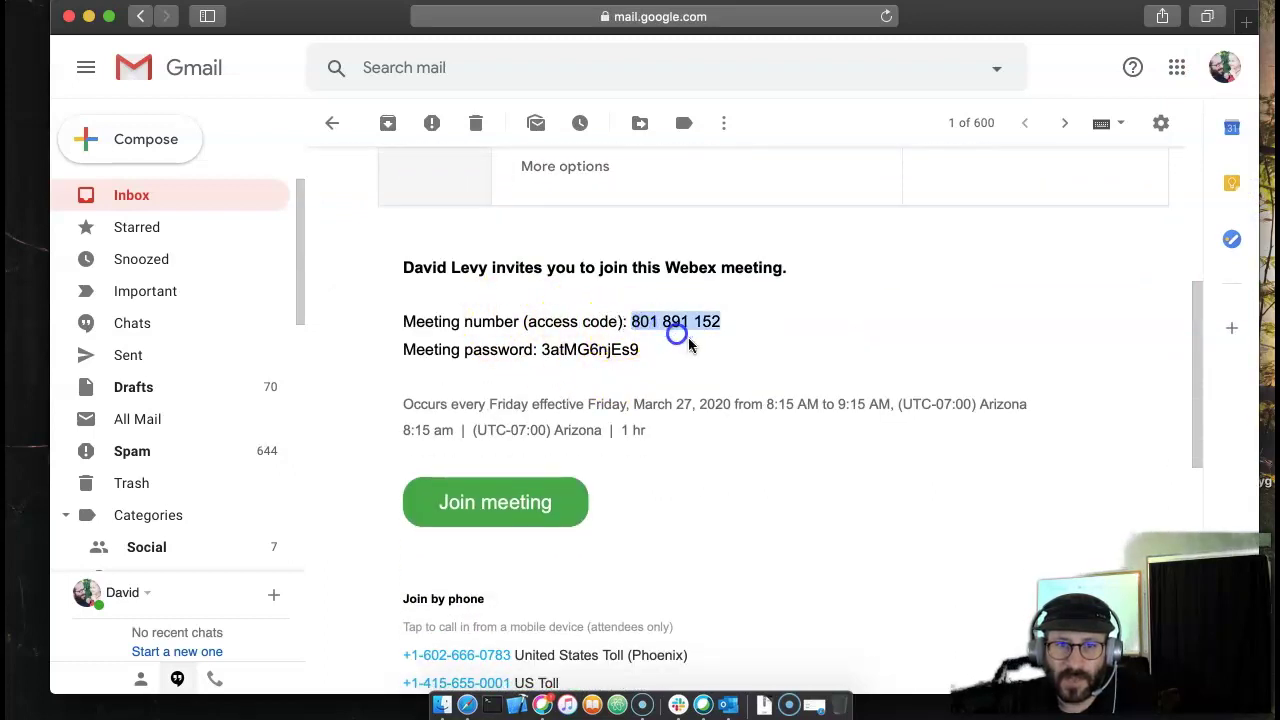
left_click(646, 366)
scroll(600, 350, "down", 2)
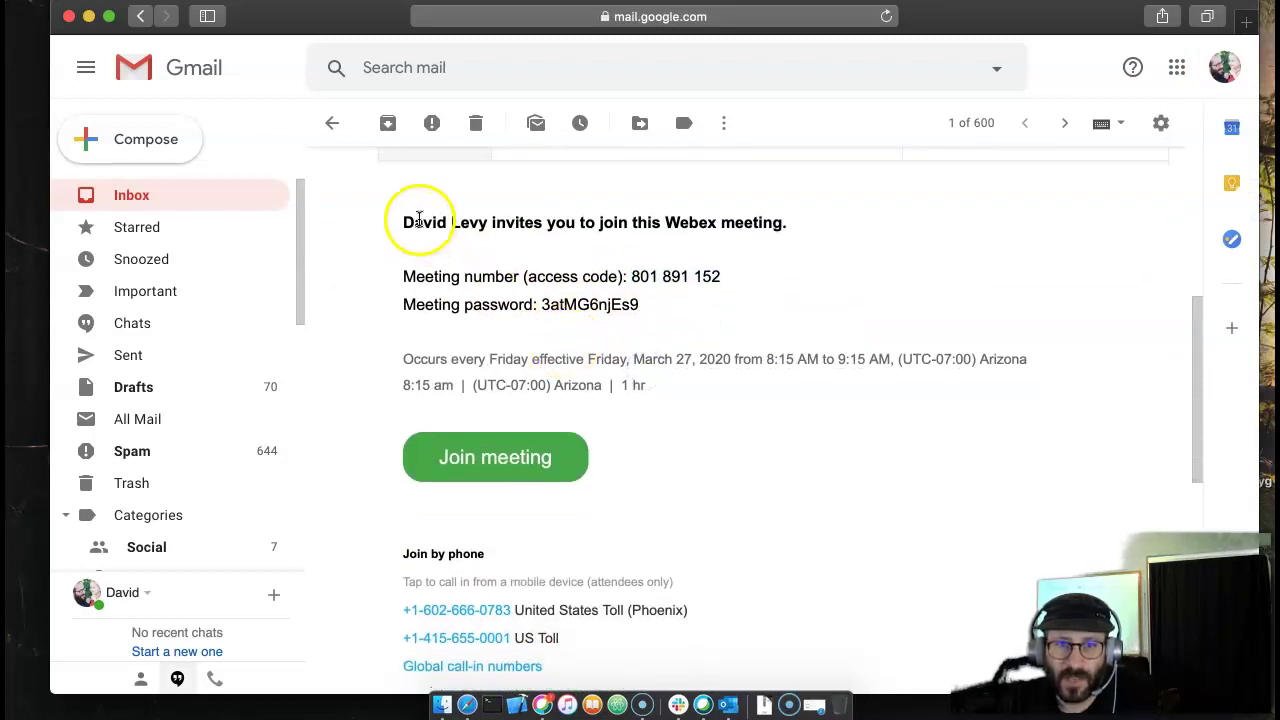
left_click_drag(419, 220, 640, 331)
left_click(644, 334)
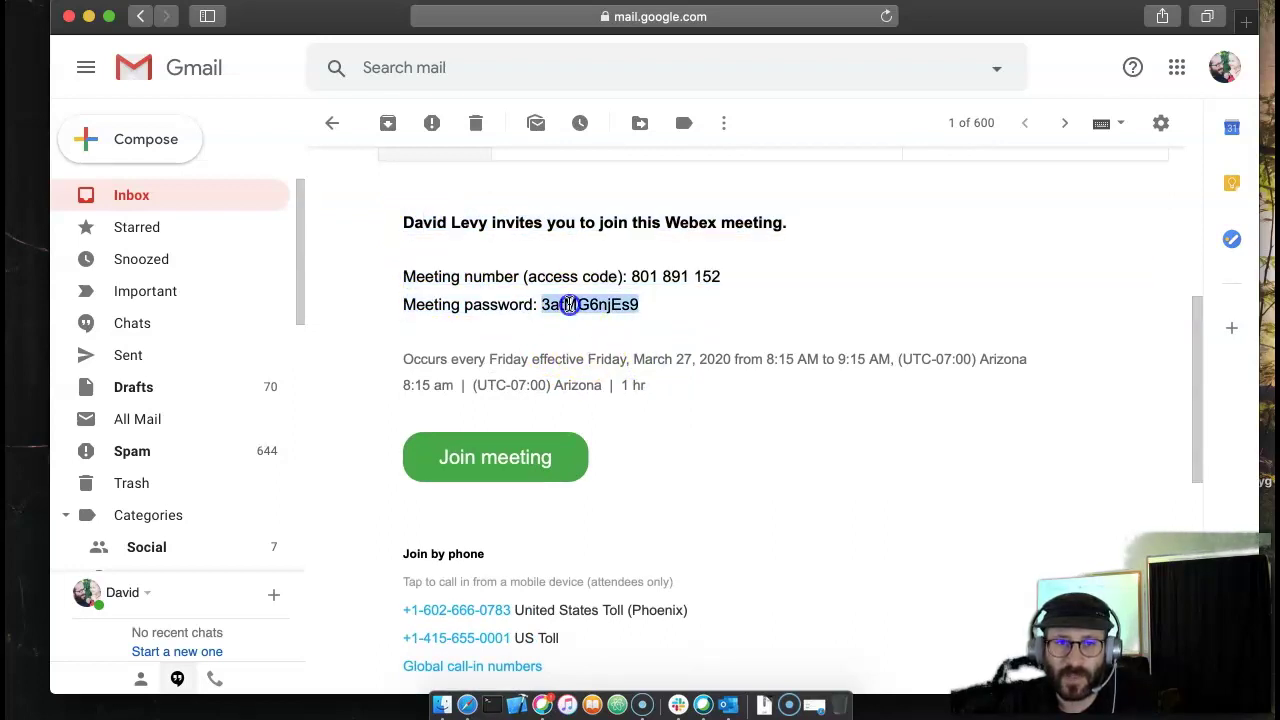
- Scroll down to the invitation's dial-in details and attachments, then minimize Gmail
scroll(692, 440, "down", 4)
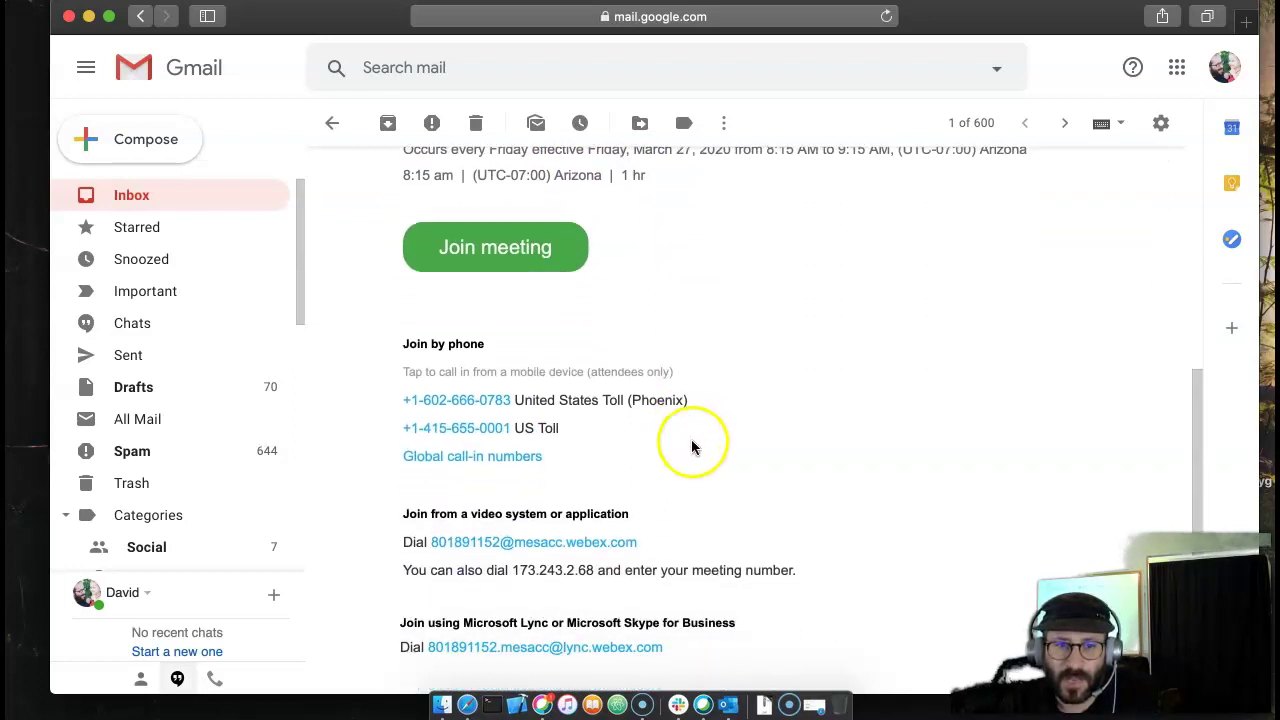
scroll(692, 447, "down", 5)
scroll(692, 447, "down", 3)
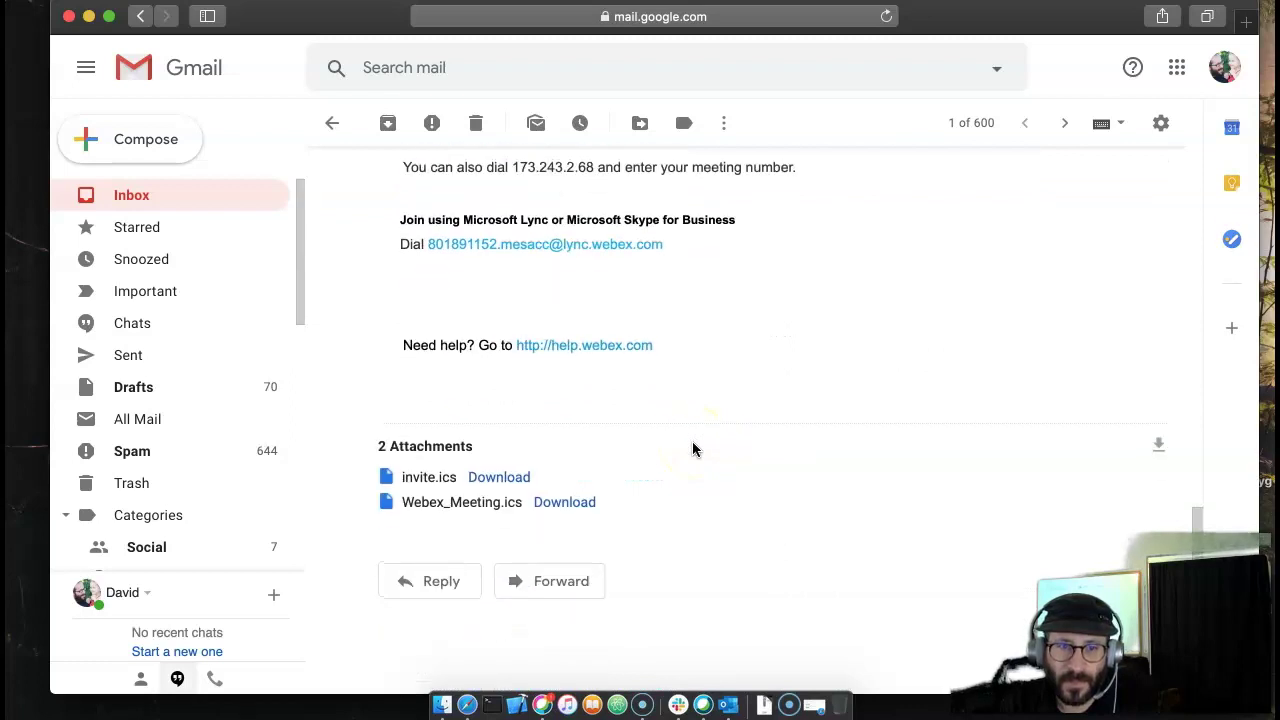
scroll(692, 449, "up", 10)
scroll(714, 394, "down", 4)
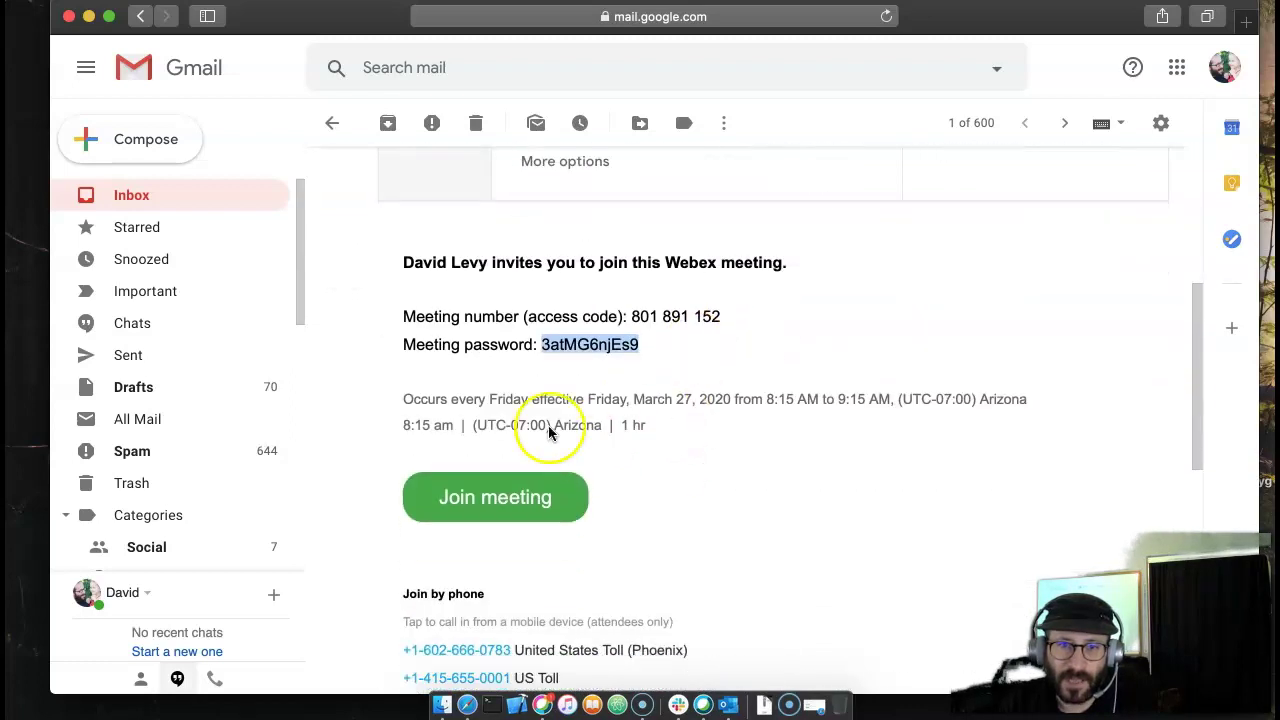
scroll(548, 432, "down", 2)
left_click(571, 314)
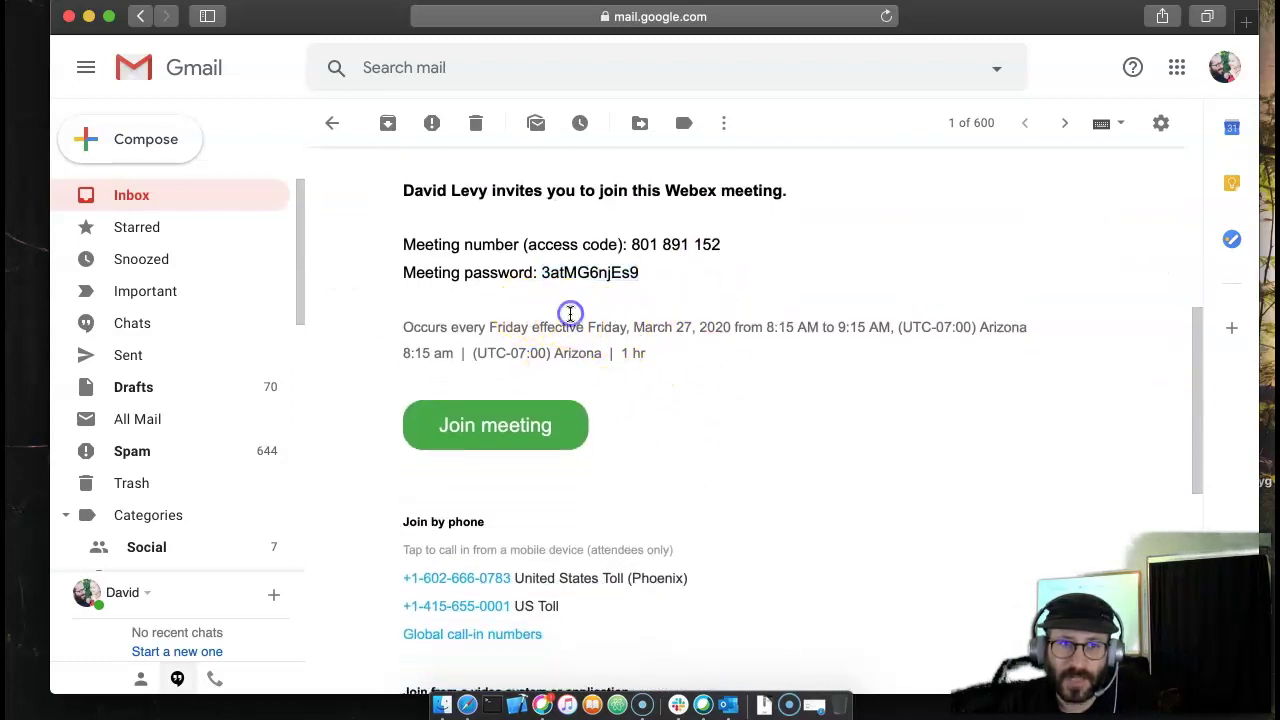
left_click(88, 18)
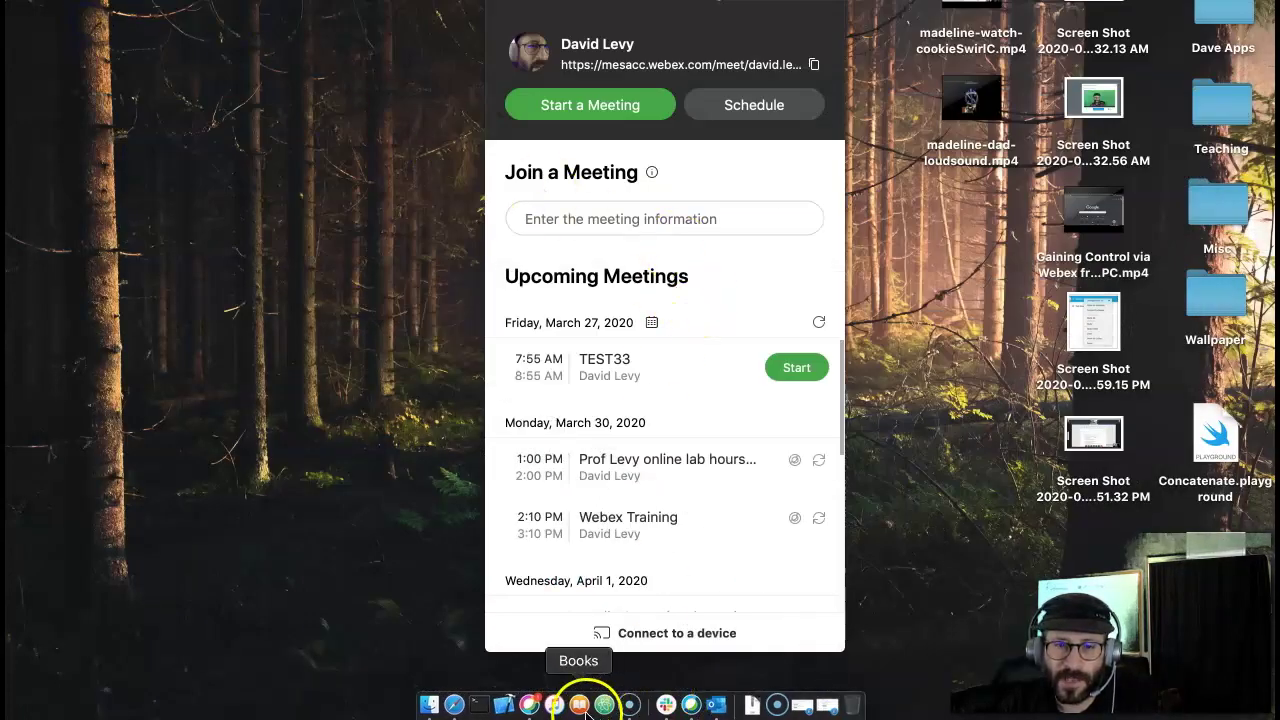
- Restore the Webex Meetings window and check the meeting in Google Calendar
left_click(803, 708)
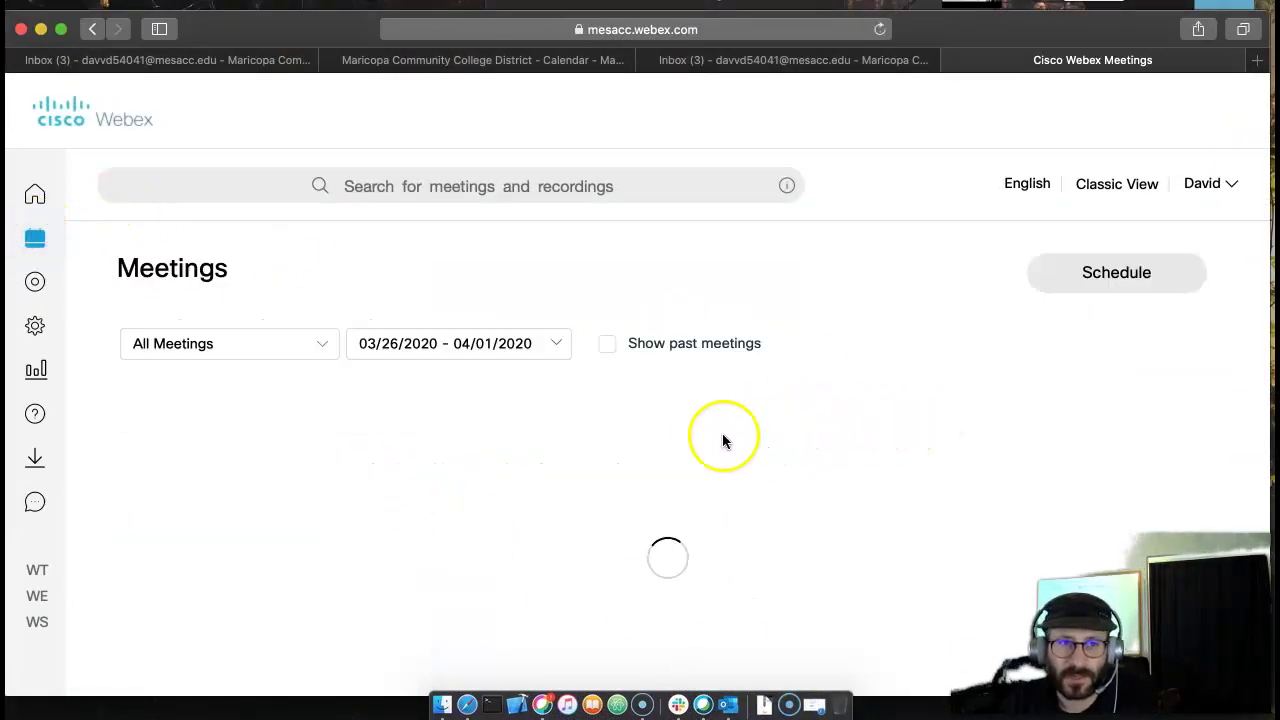
scroll(707, 436, "down", 3)
scroll(707, 436, "up", 2)
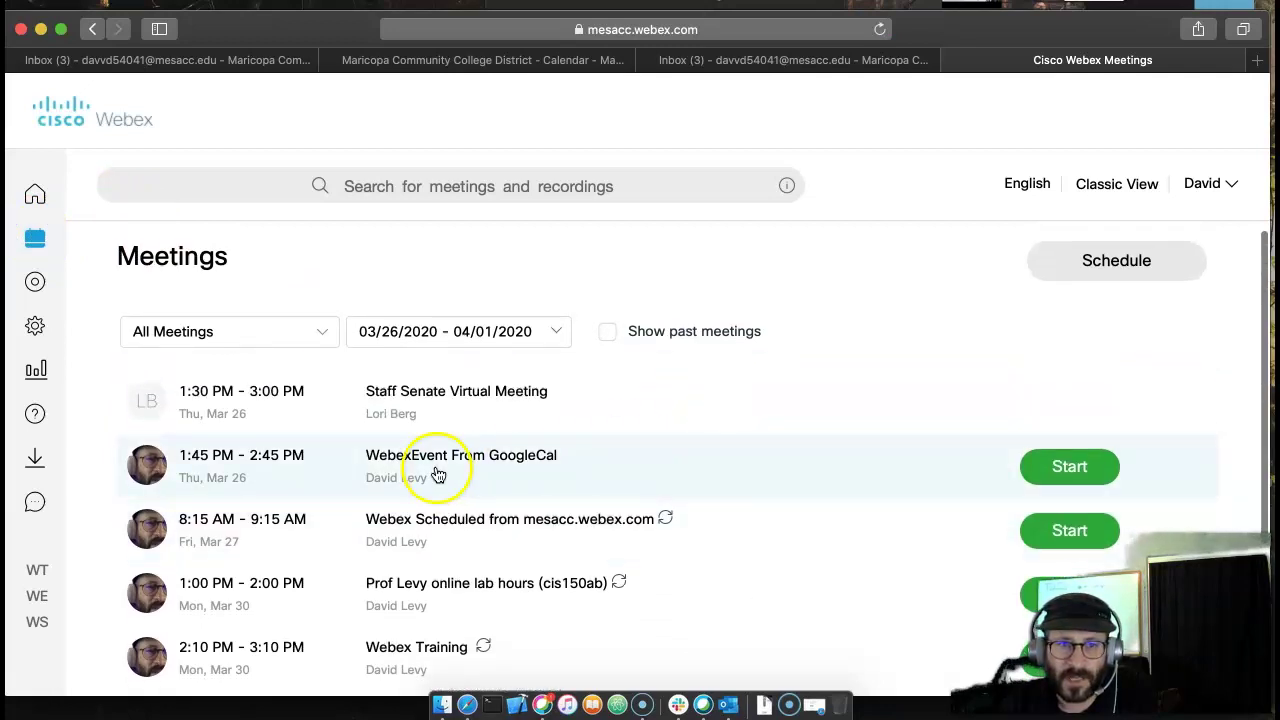
scroll(607, 428, "down", 1)
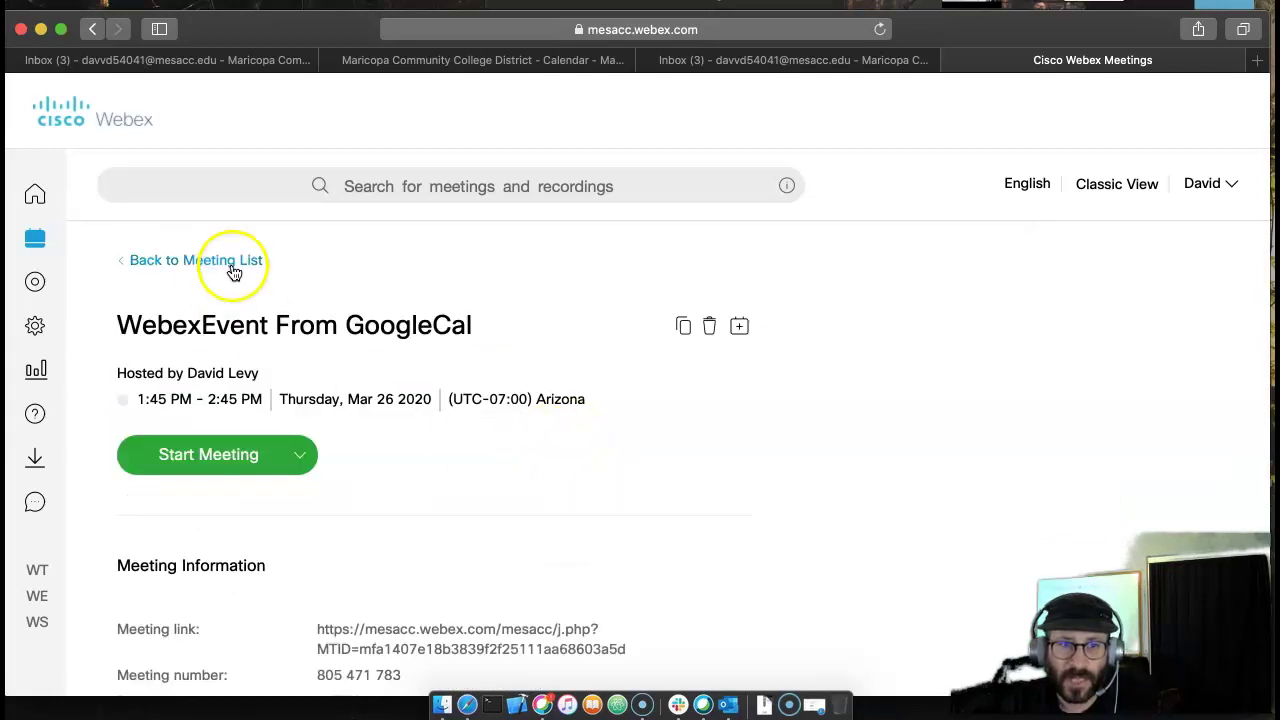
left_click(551, 60)
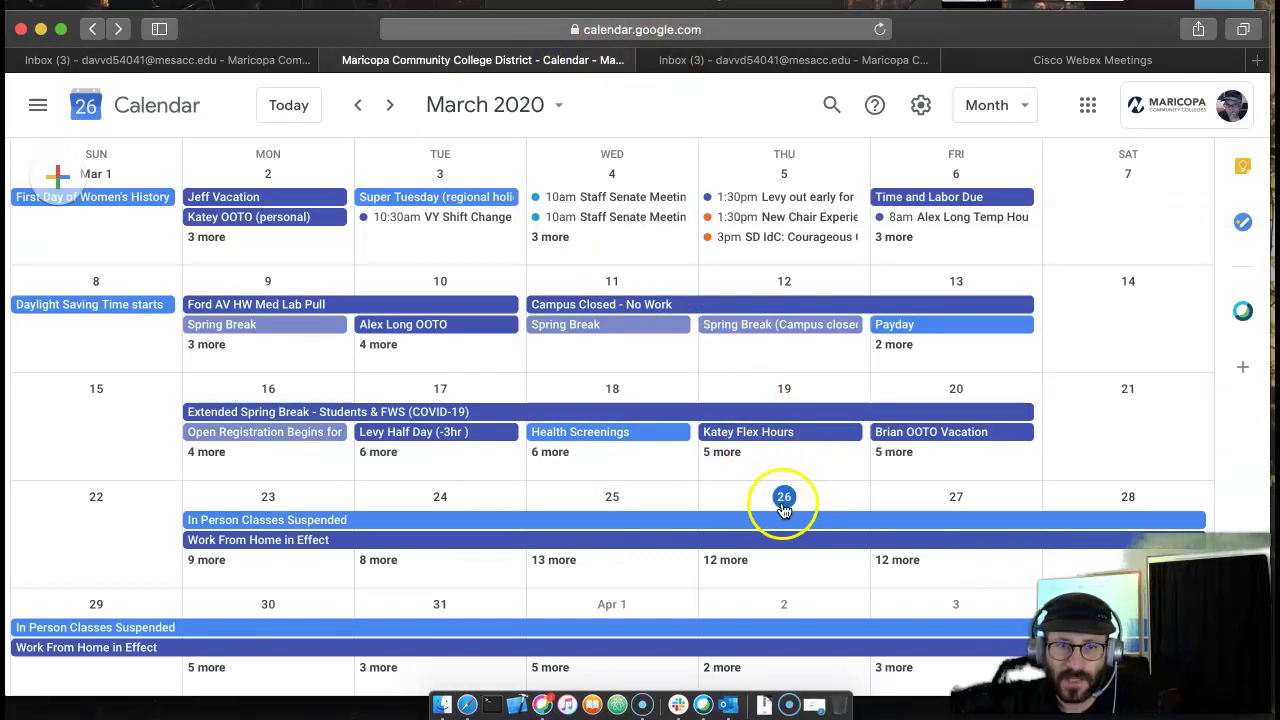
left_click(1080, 60)
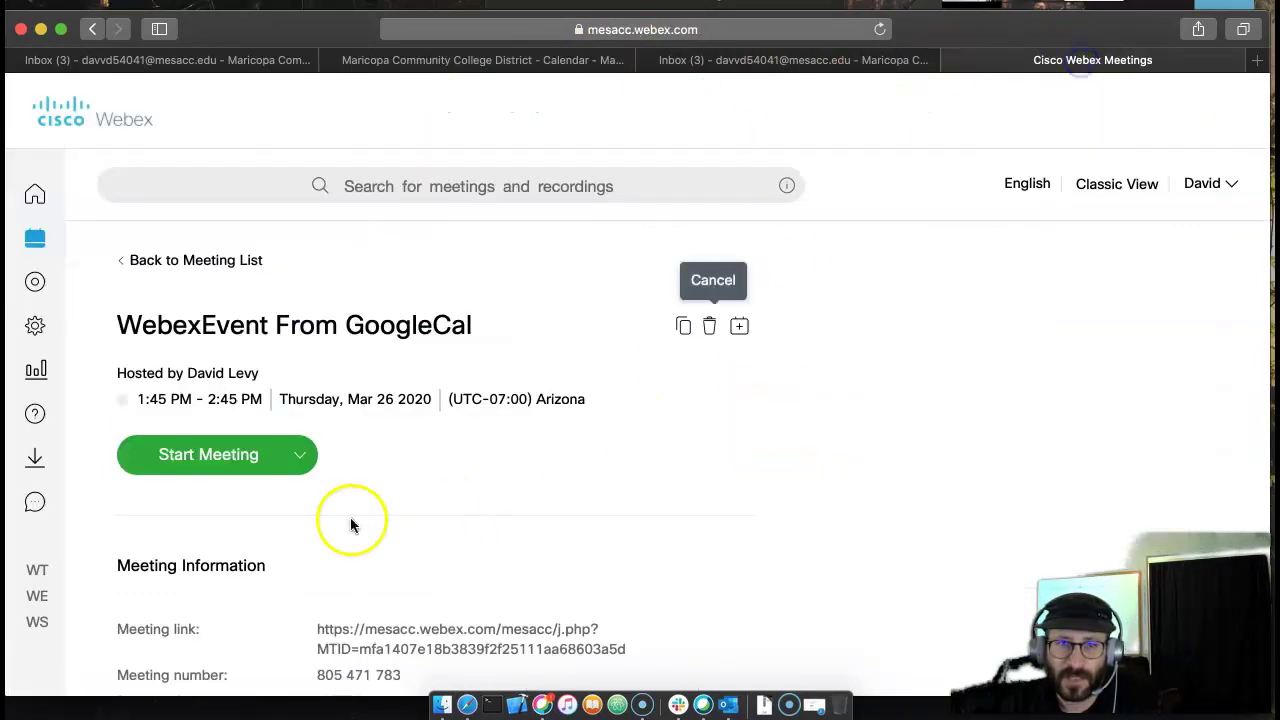
- Cancel the WebexEvent From GoogleCal meeting, confirming Yes in Cancel Meeting
left_click(708, 330)
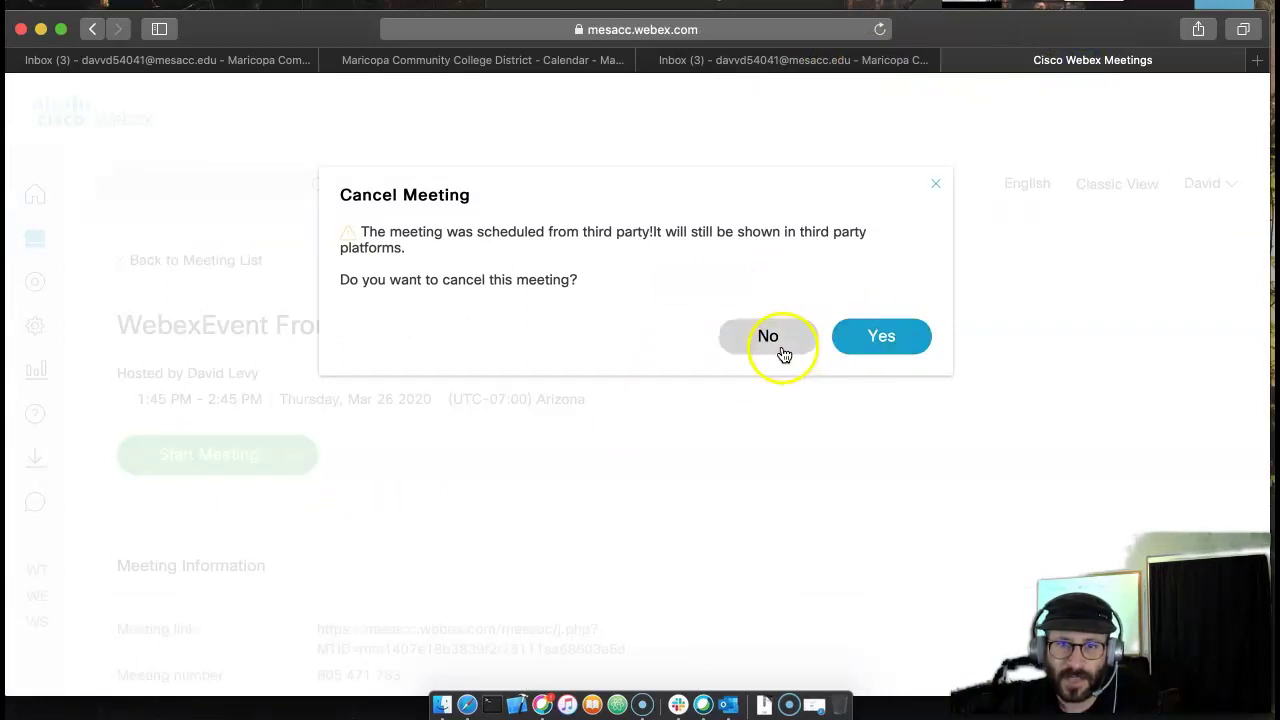
left_click(935, 185)
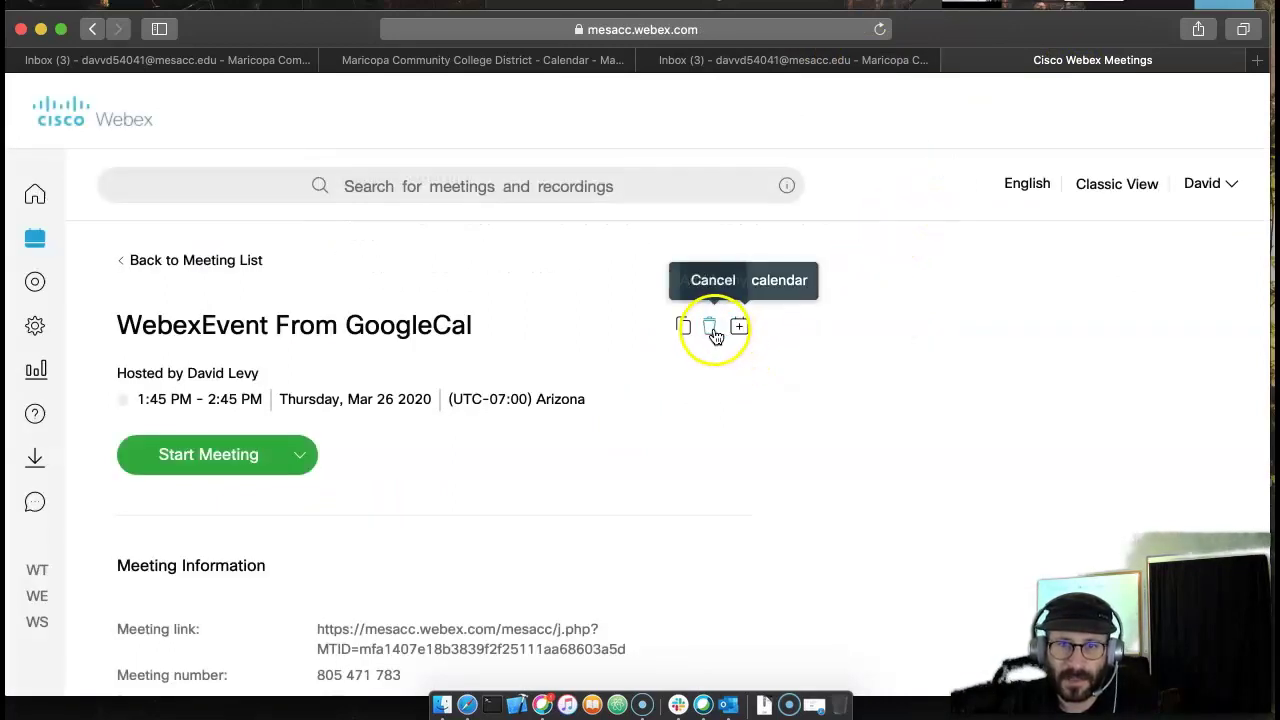
left_click(710, 328)
left_click(840, 346)
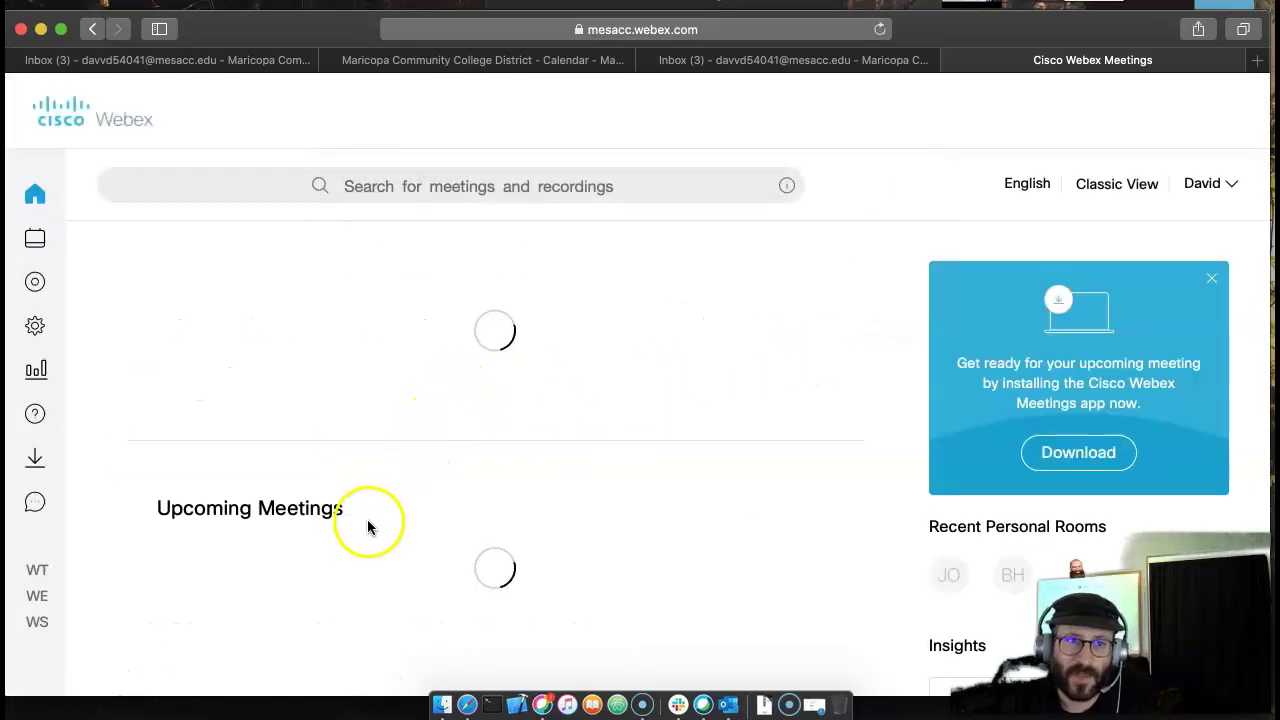
scroll(480, 591, "down", 5)
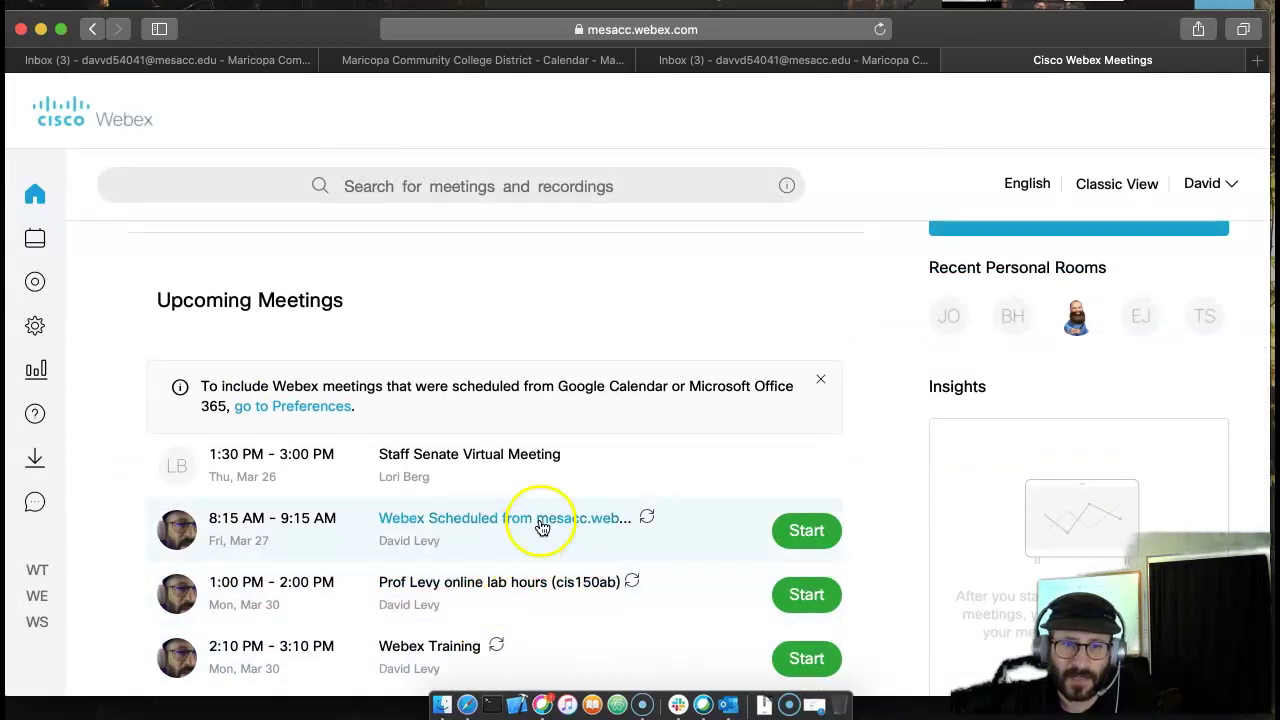
- Open the Webex Scheduled from mesacc.webex.com meeting page and copy its meeting details
left_click(537, 520)
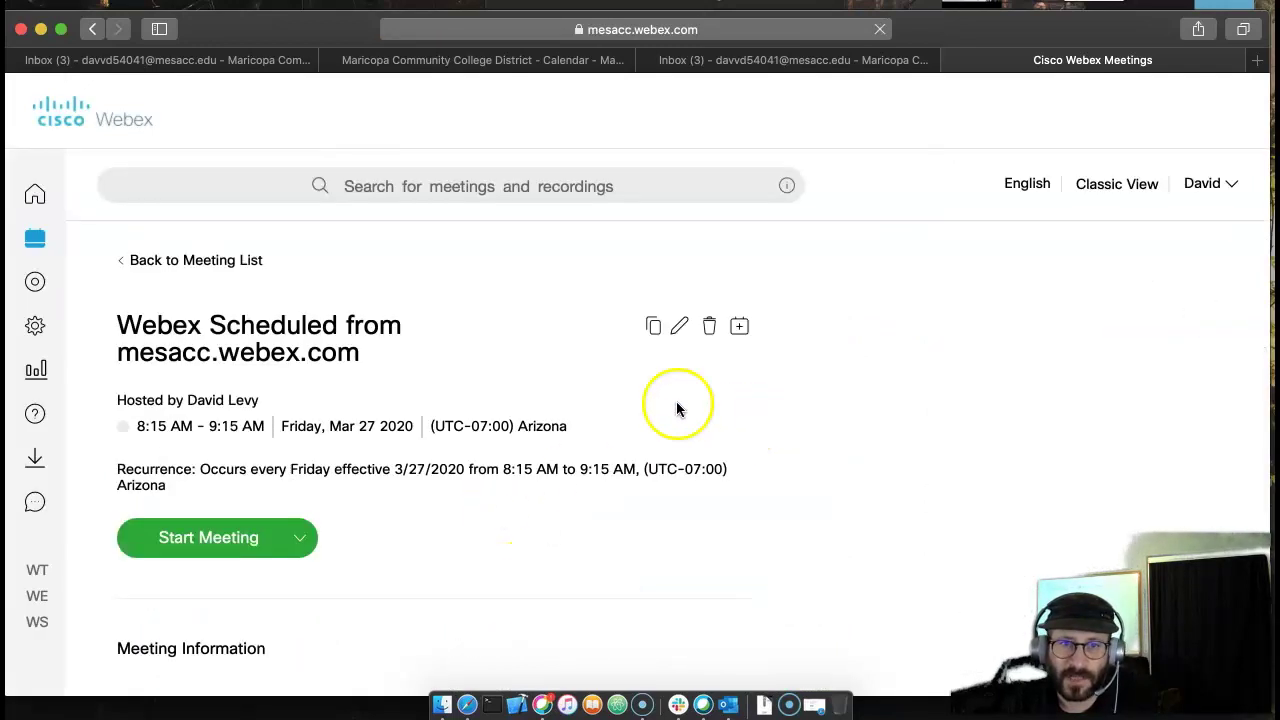
scroll(480, 345, "down", 2)
scroll(503, 360, "up", 2)
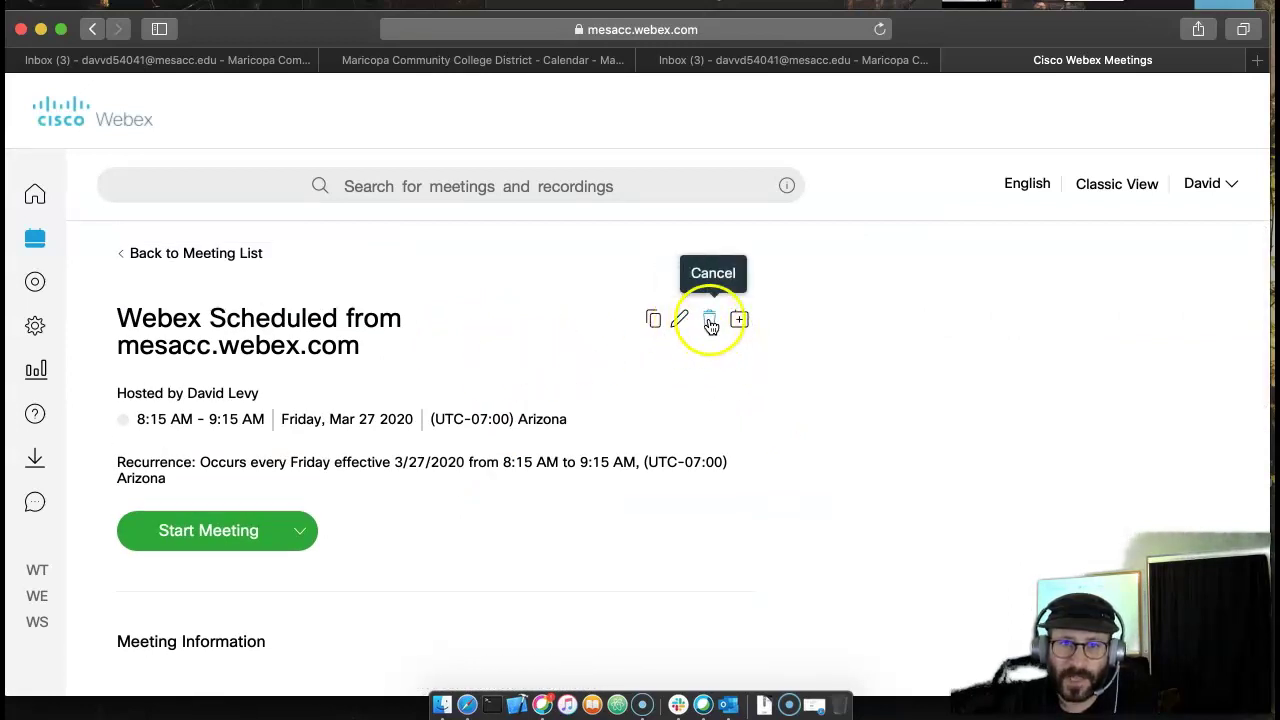
left_click(655, 324)
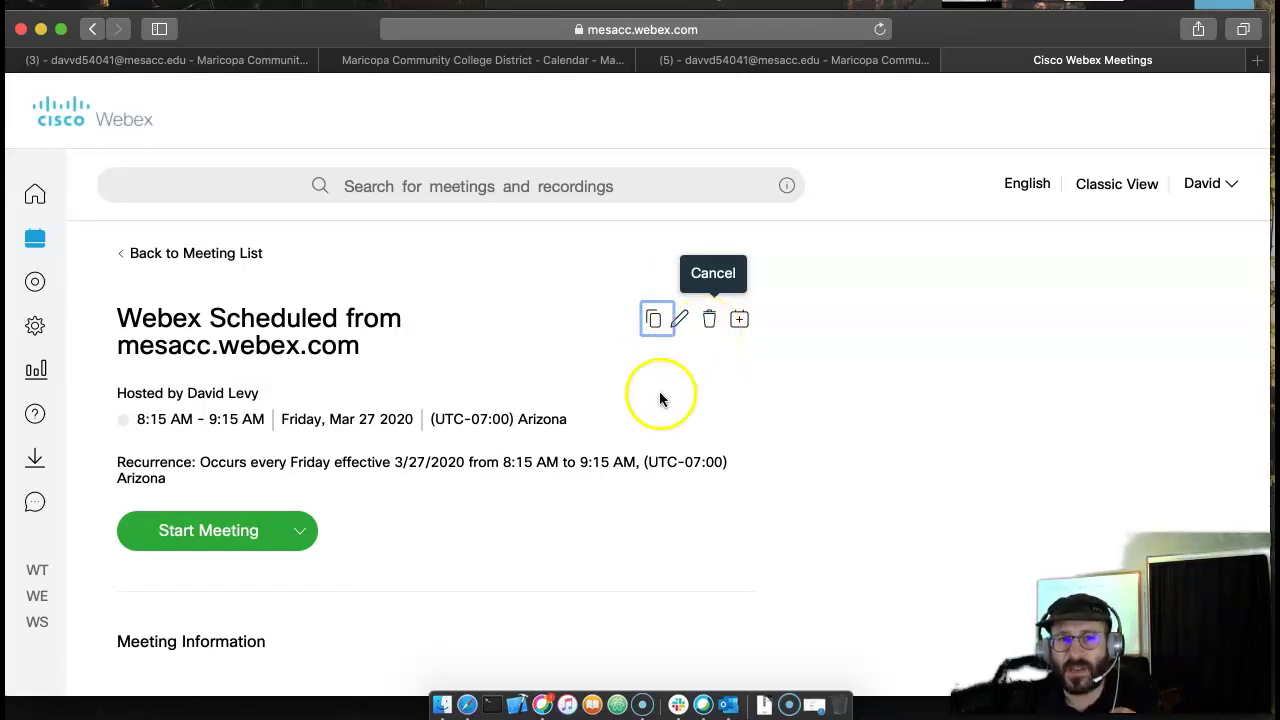
scroll(632, 452, "down", 5)
scroll(629, 460, "down", 12)
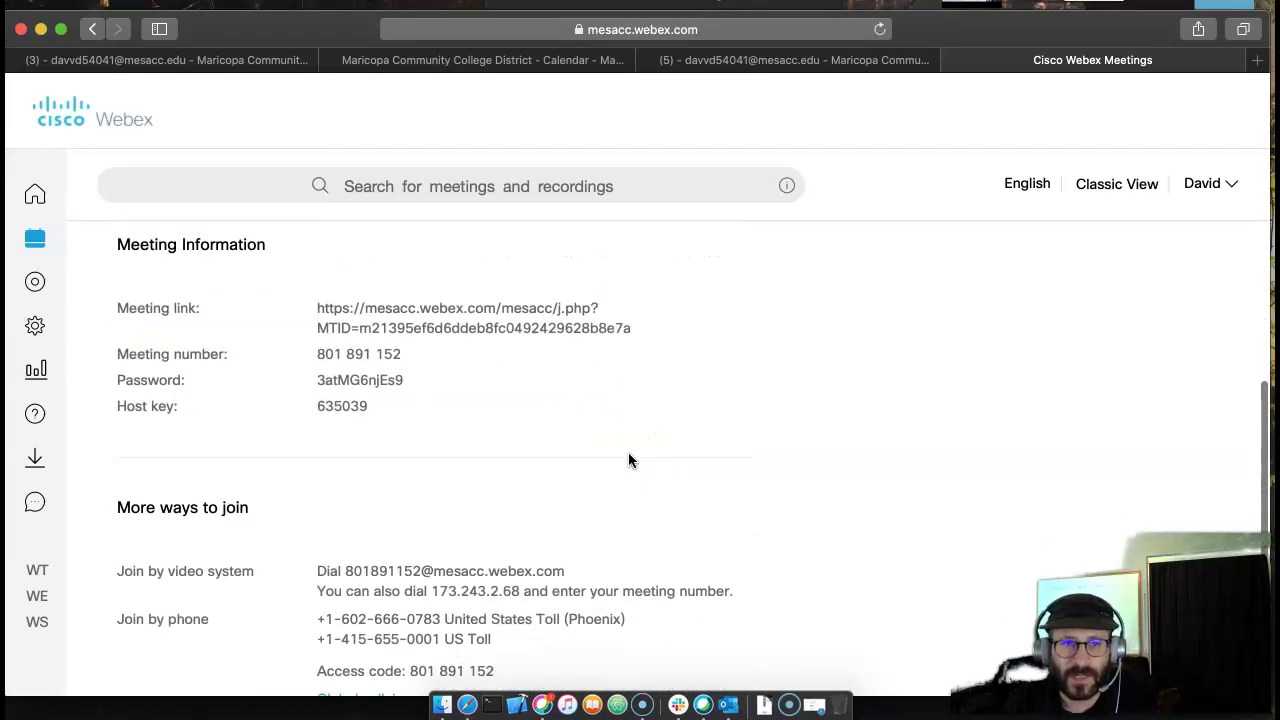
- Enter a second attendee's e-mail address in the attendees field and add it to the invites
left_click(384, 505)
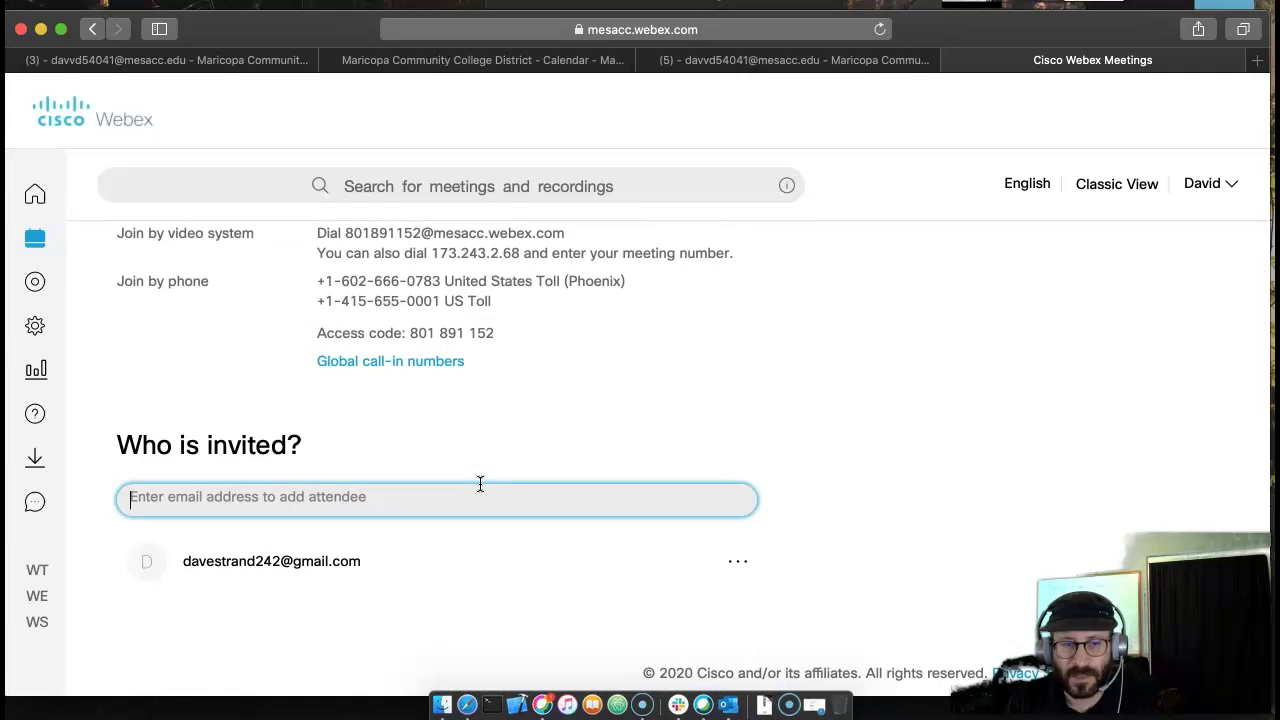
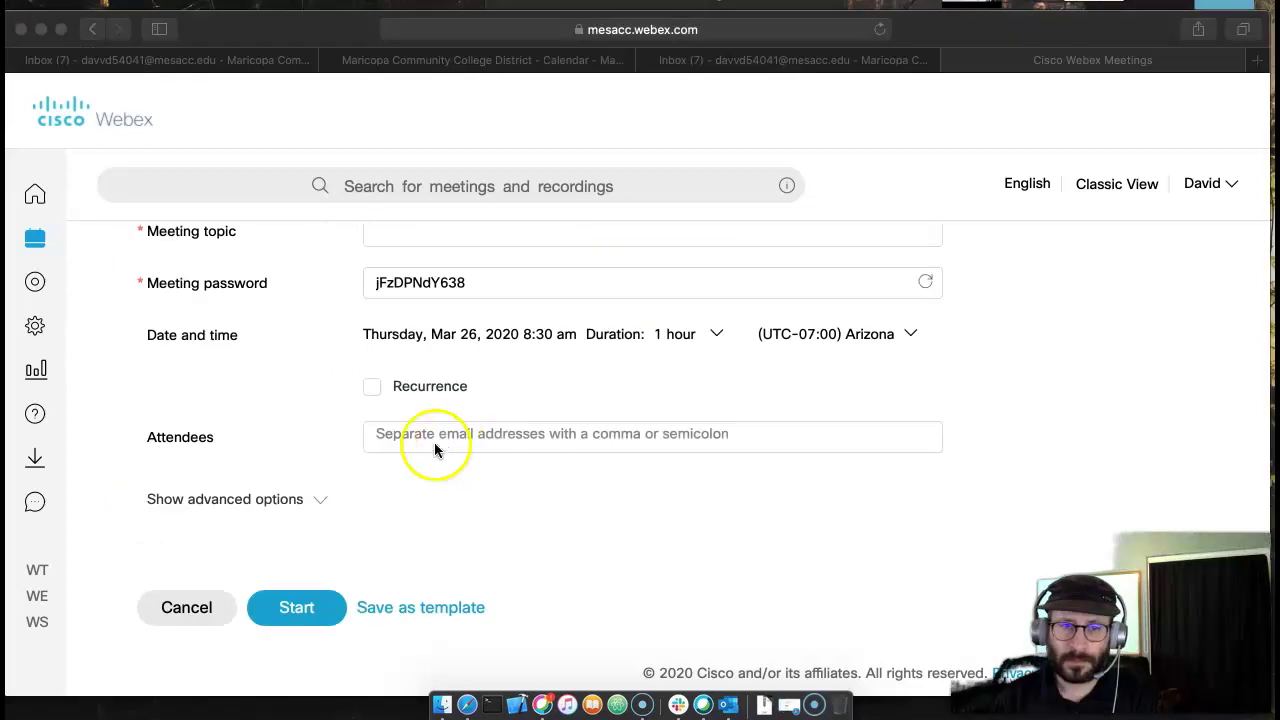
left_click(445, 443)
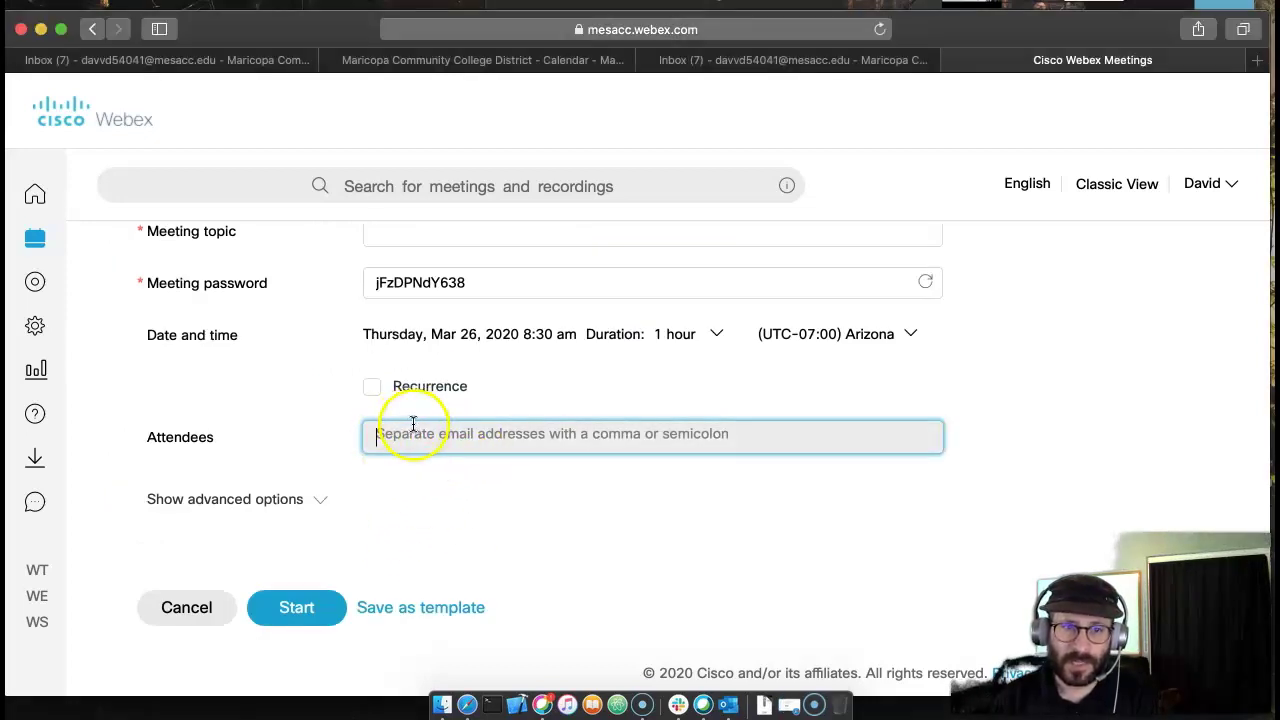
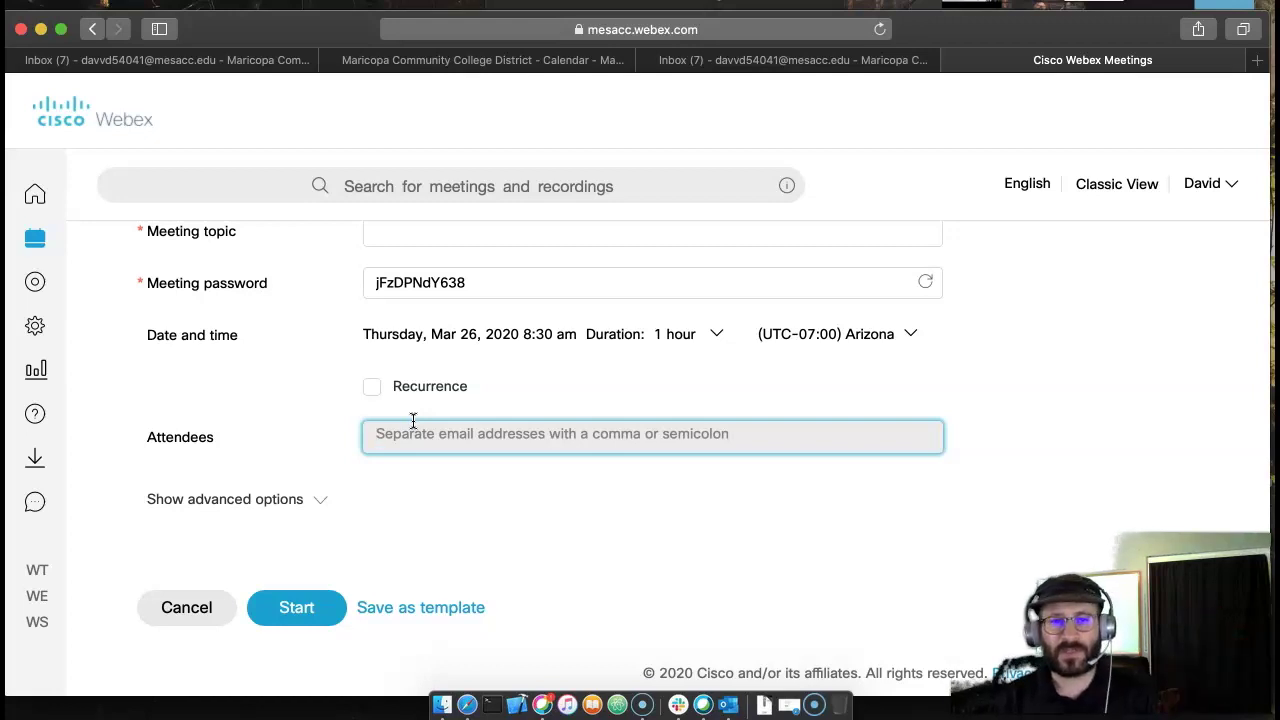
left_click(413, 421)
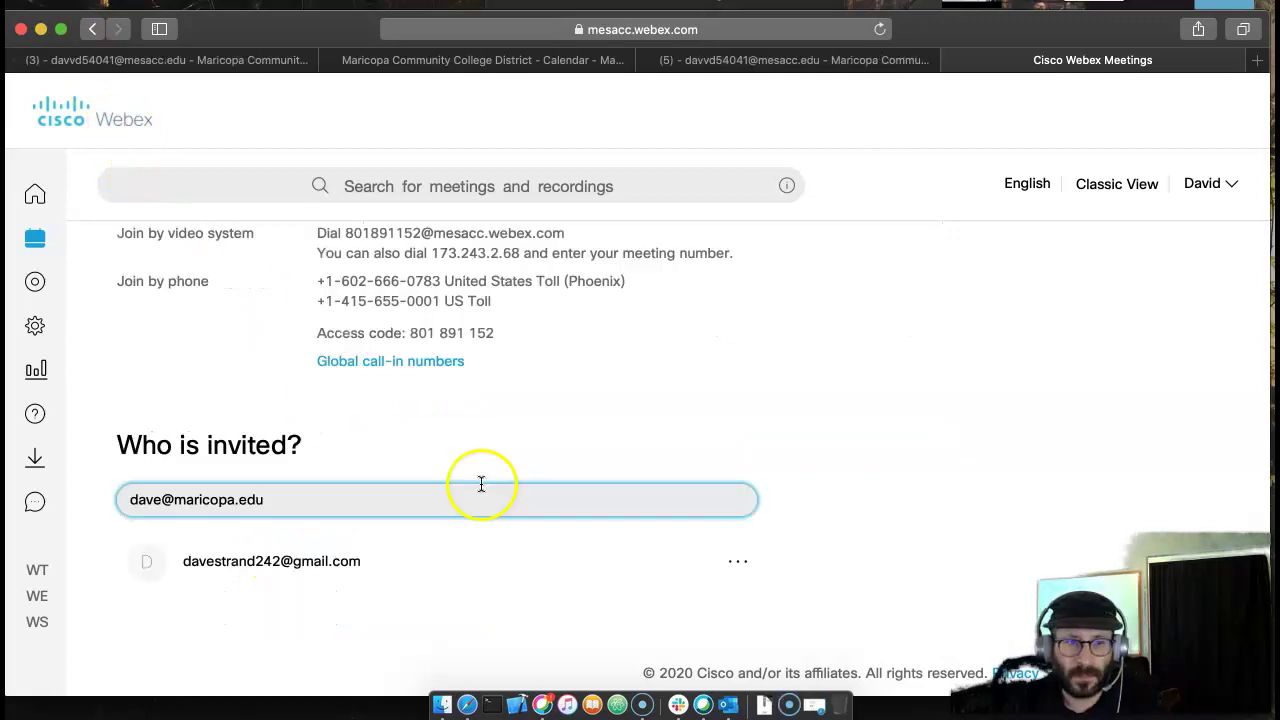
key("Return")
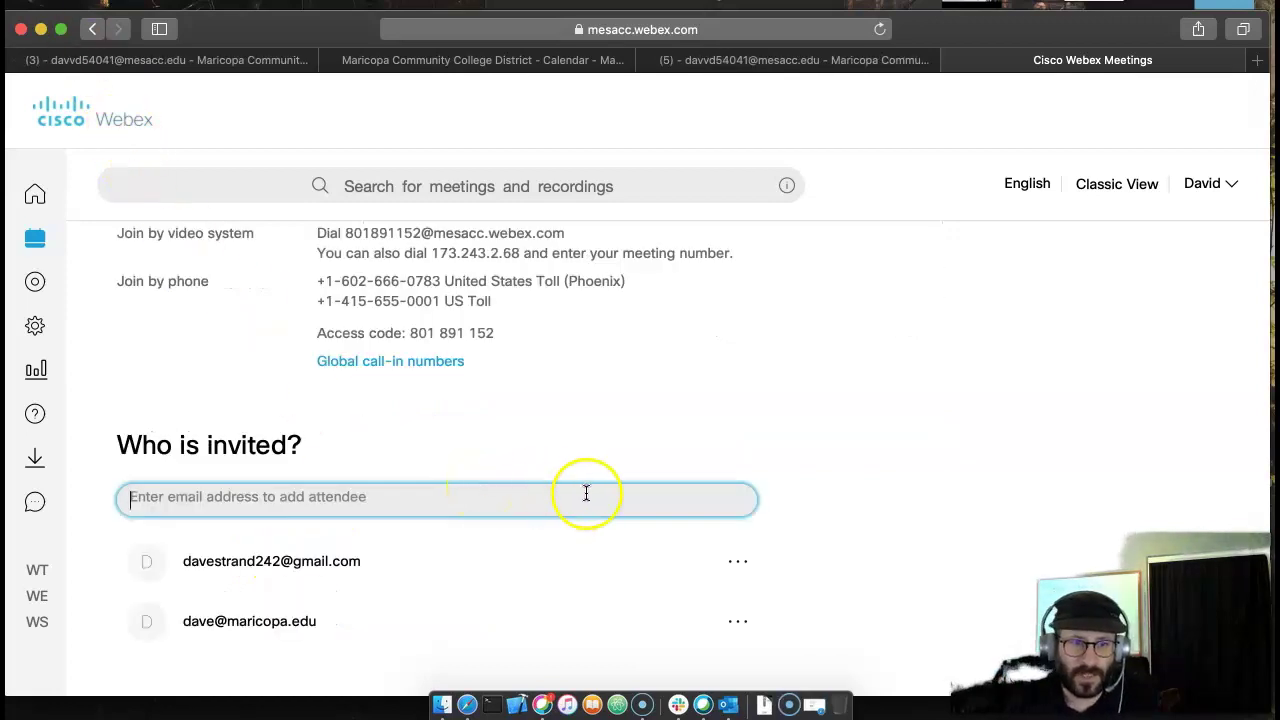
scroll(594, 495, "up", 10)
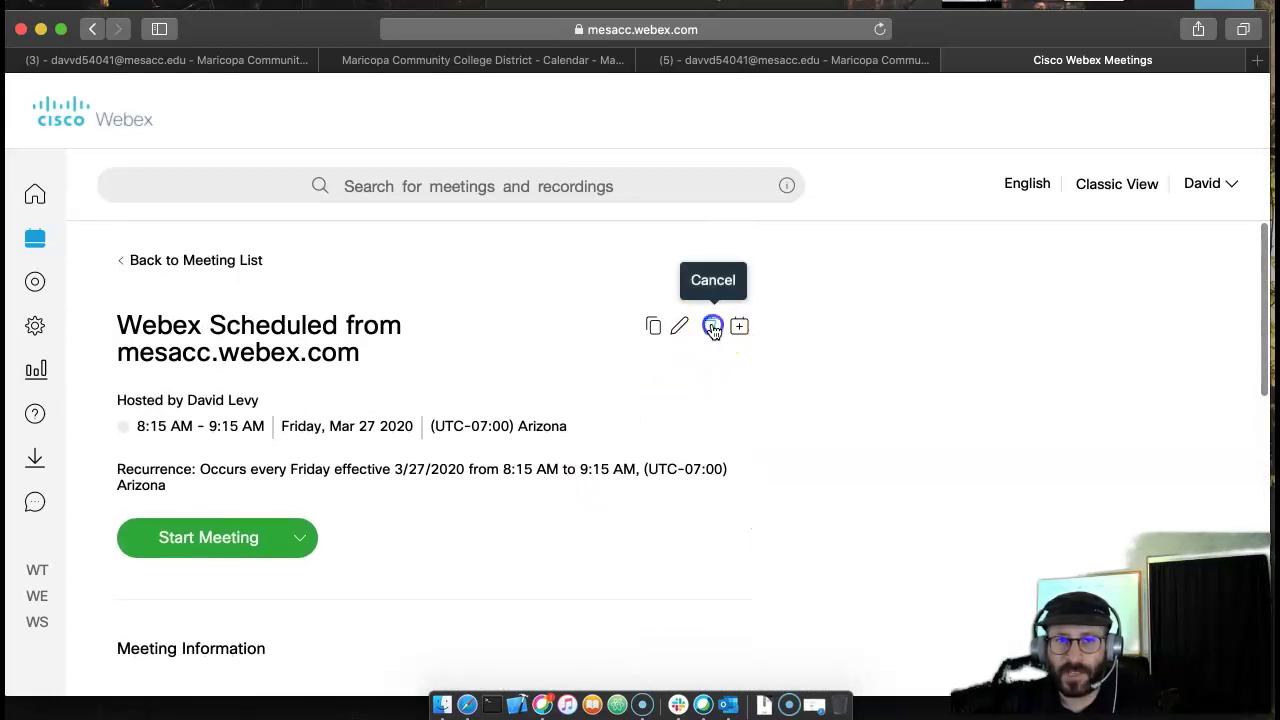
- Open the Cancel Meeting prompt for the recurring meeting, set to cancel only this occurrence
left_click(711, 324)
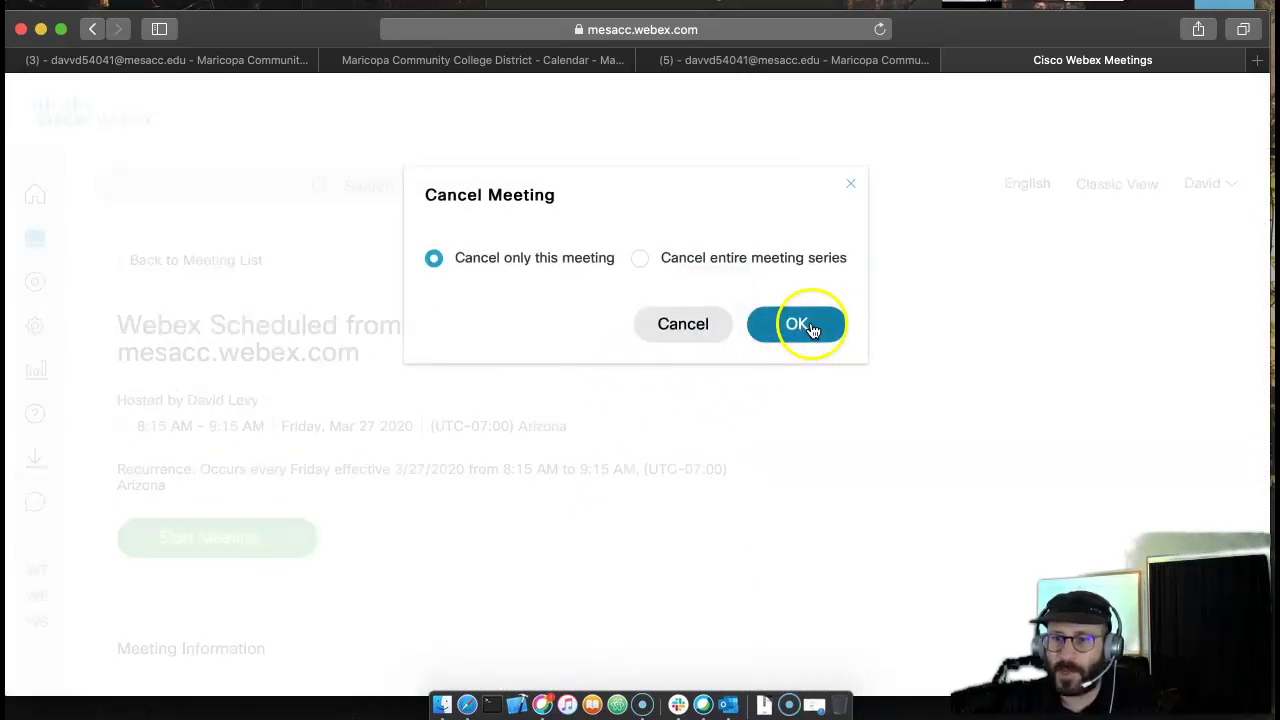